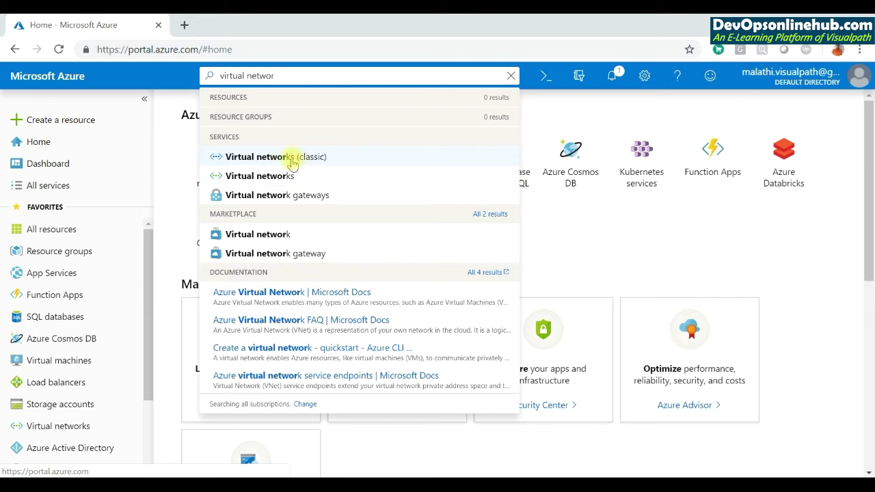
Start creating a resource in the Virtual networks service (not classic) and name the new network Vnettest1
{"action": "left_click", "coordinate": [277, 178]}
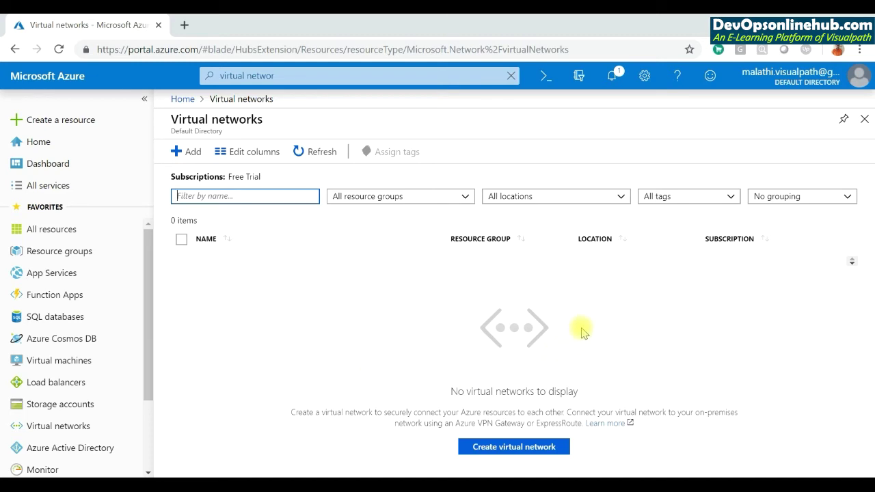
{"action": "left_click", "coordinate": [190, 155]}
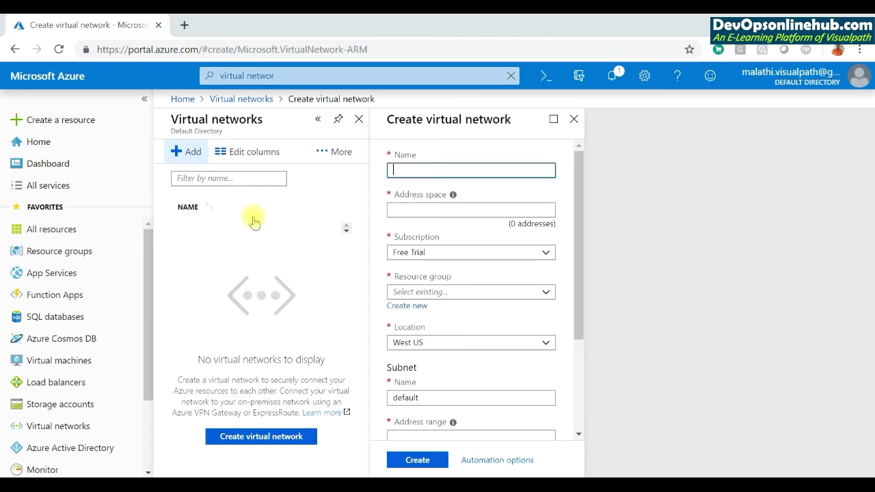
{"action": "left_click", "coordinate": [466, 171]}
{"action": "left_click", "coordinate": [660, 221]}
{"action": "left_click", "coordinate": [406, 171]}
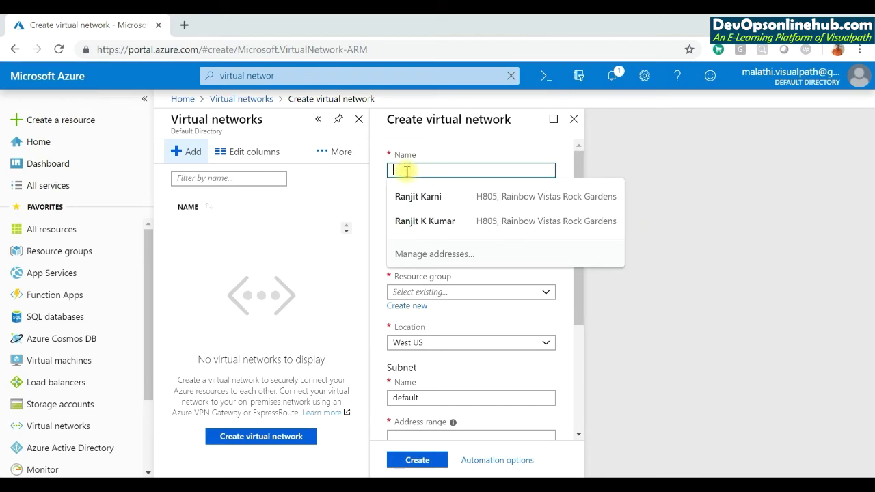
{"action": "type", "text": "Vnettest1"}
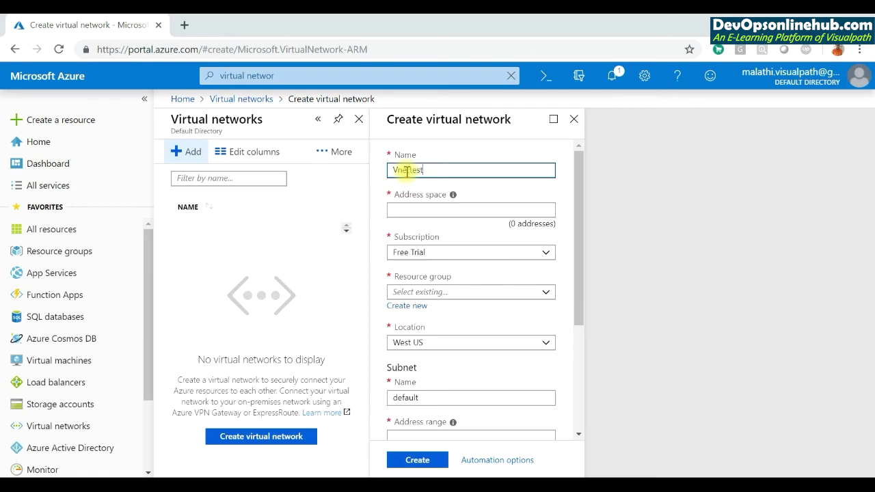
Set the virtual network's address space to 192.0.0.0/24 and check its resulting address range and count
{"action": "left_click", "coordinate": [414, 211]}
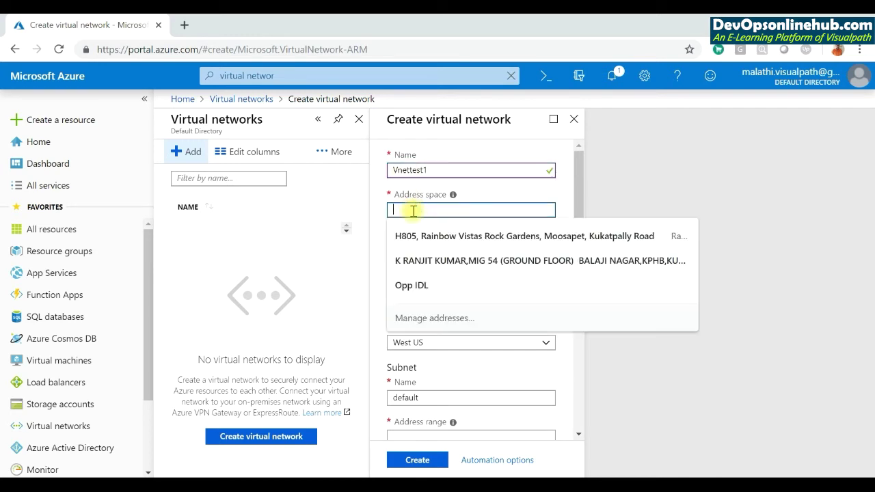
{"action": "left_click", "coordinate": [345, 228]}
{"action": "scroll", "coordinate": [346, 228], "scroll_direction": "down", "scroll_amount": 1}
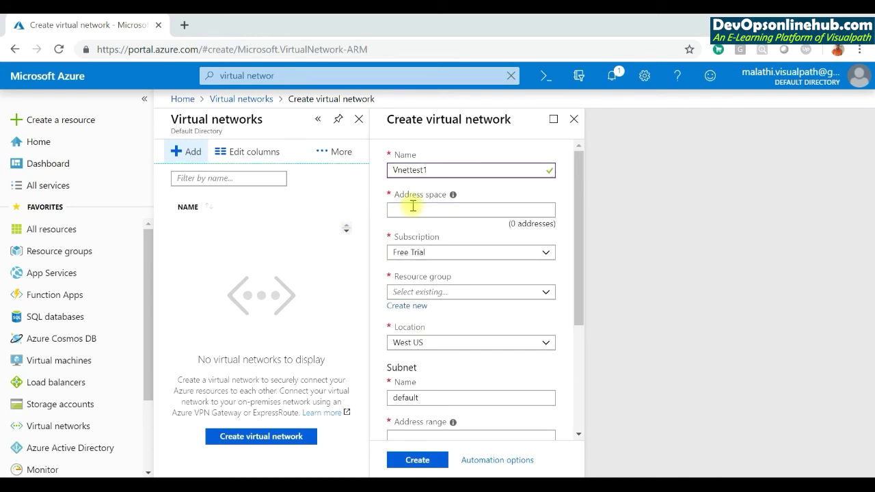
{"action": "left_click", "coordinate": [412, 205]}
{"action": "type", "text": "192.0.0.0/24"}
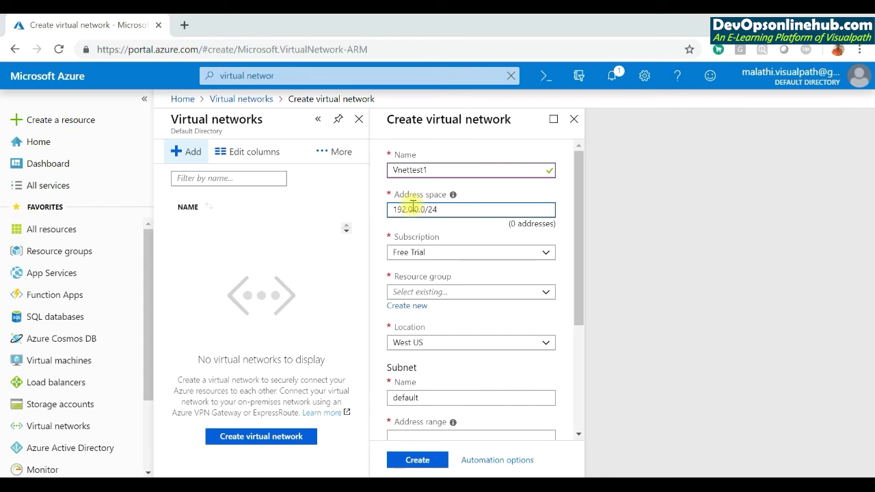
{"action": "left_click_drag", "start_coordinate": [579, 203], "coordinate": [578, 227]}
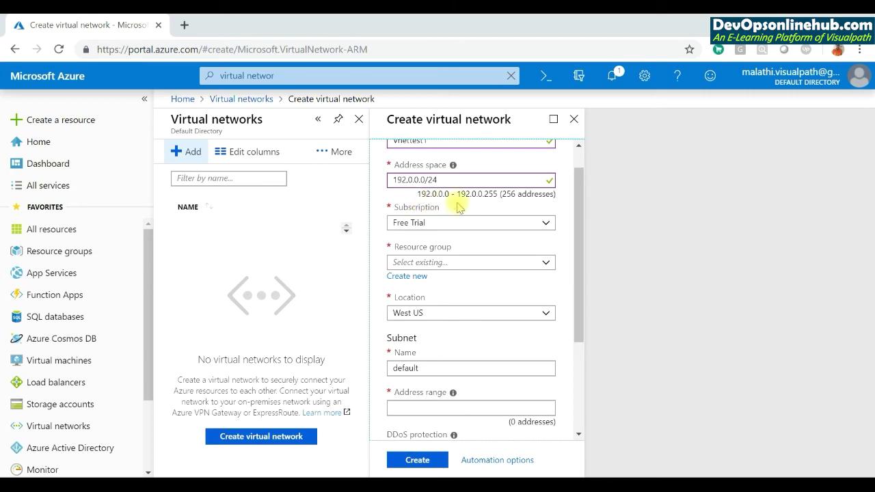
{"action": "left_click_drag", "start_coordinate": [501, 194], "coordinate": [553, 195]}
{"action": "left_click_drag", "start_coordinate": [419, 194], "coordinate": [497, 195]}
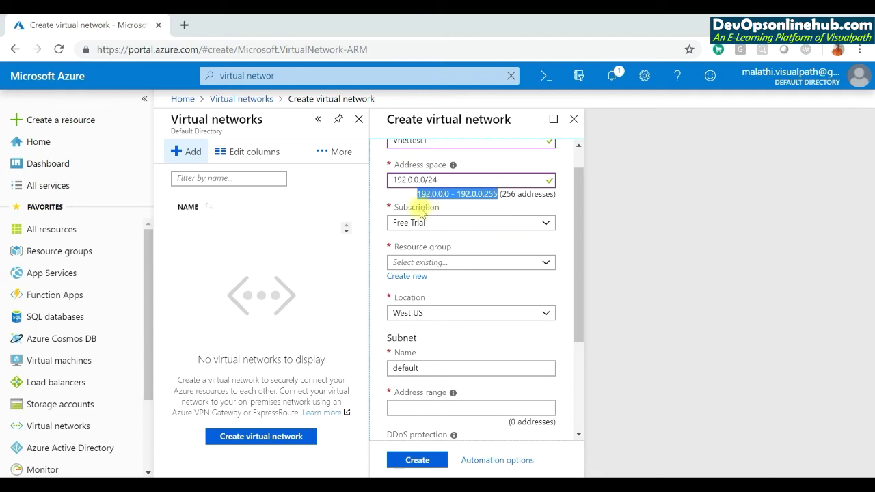
Keep the Free Trial subscription and create a new resource group named RecordRG for the virtual network
{"action": "left_click", "coordinate": [547, 224]}
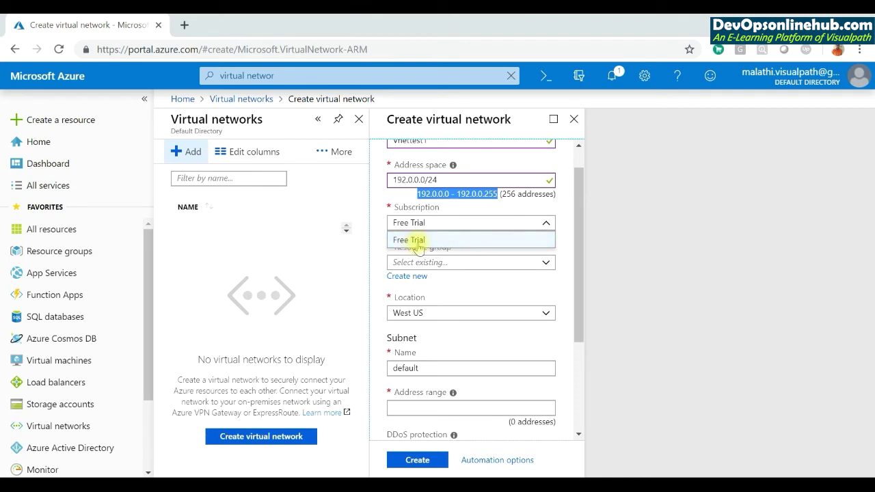
{"action": "left_click", "coordinate": [577, 265]}
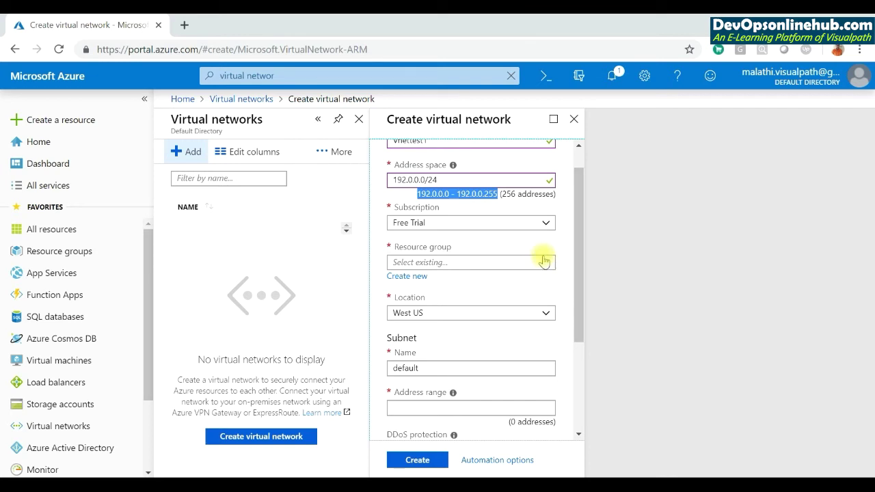
{"action": "left_click", "coordinate": [438, 265]}
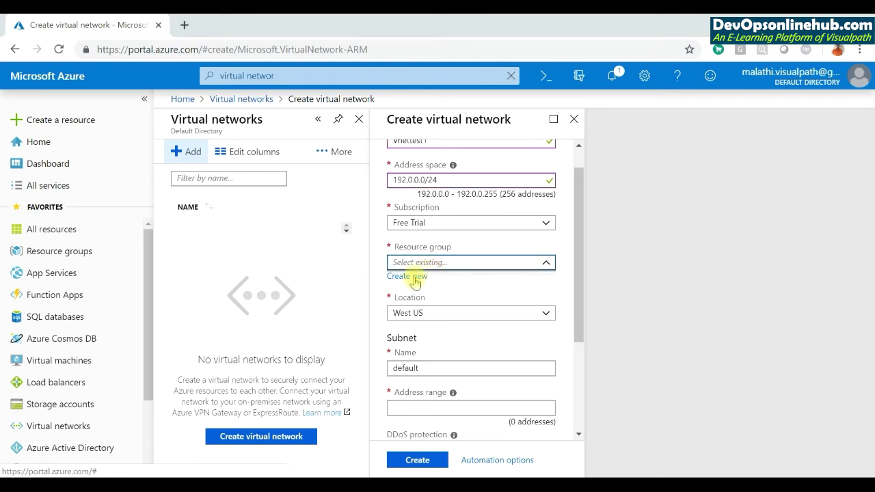
{"action": "left_click", "coordinate": [415, 279]}
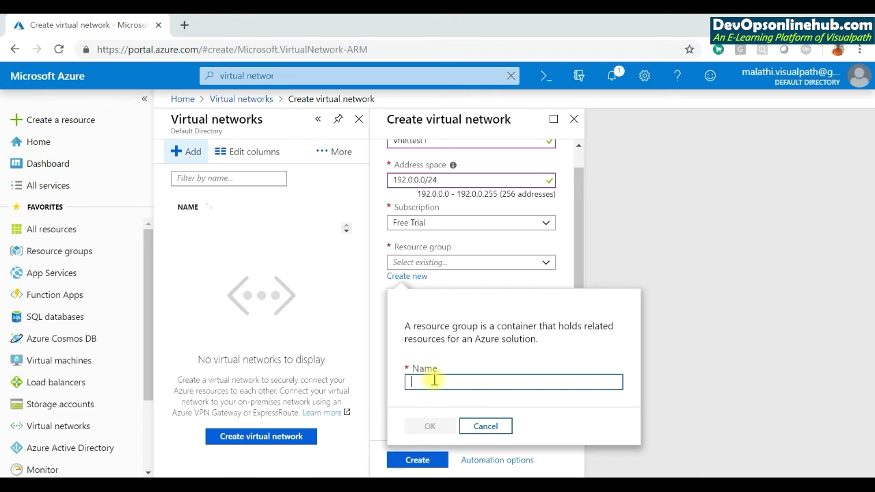
{"action": "type", "text": "Res"}
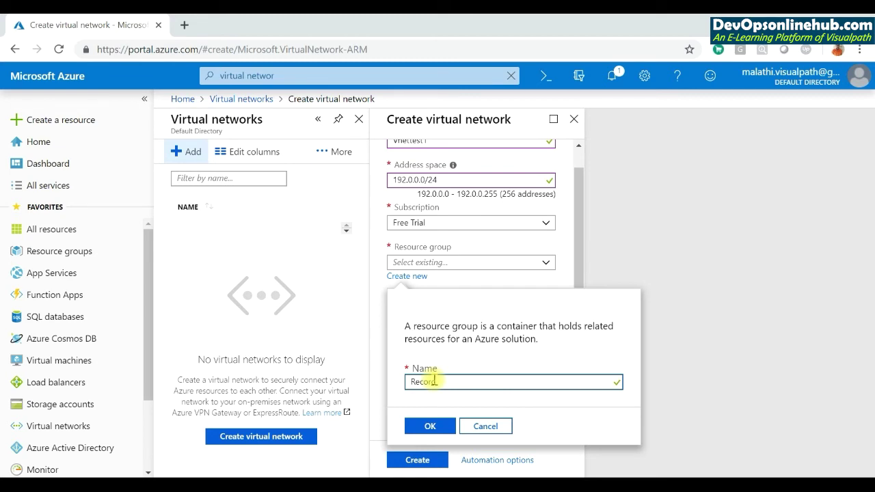
{"action": "left_click", "coordinate": [430, 426]}
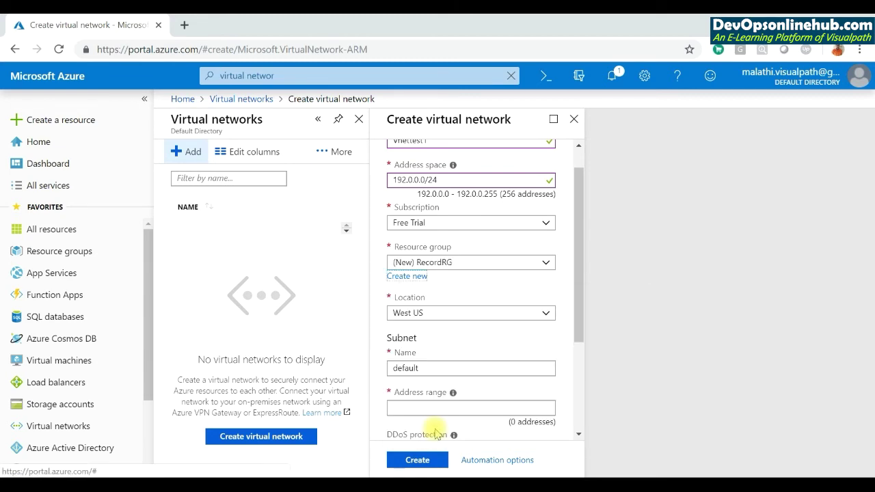
Set the virtual network's location to East US
{"action": "left_click", "coordinate": [544, 316]}
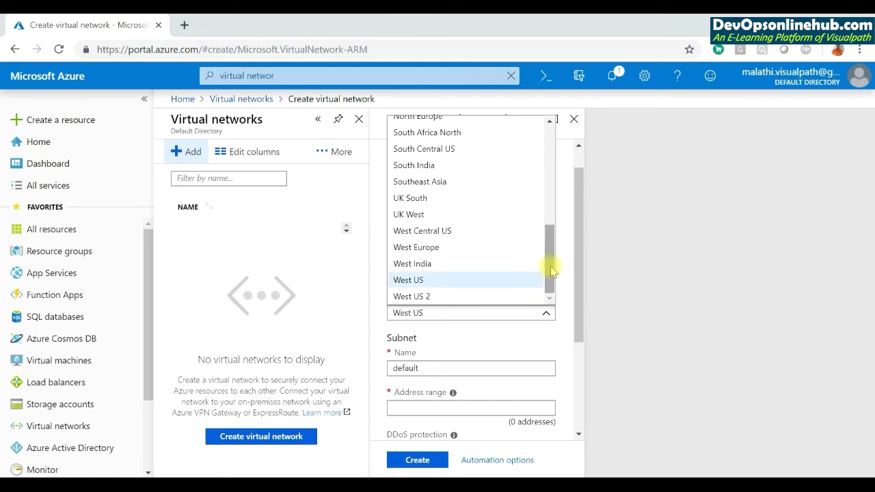
{"action": "mouse_move", "coordinate": [550, 264]}
{"action": "left_mouse_down"}
{"action": "mouse_move", "coordinate": [549, 147]}
{"action": "mouse_move", "coordinate": [548, 278]}
{"action": "left_mouse_up"}
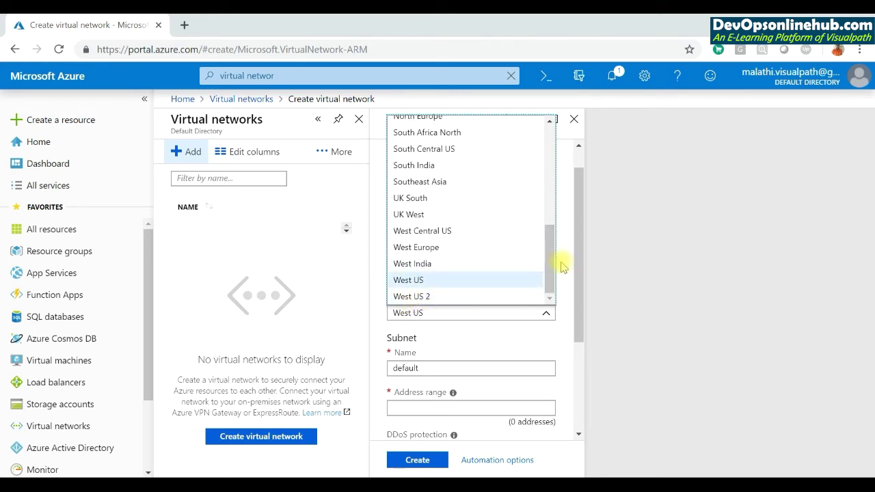
{"action": "left_click_drag", "start_coordinate": [553, 254], "coordinate": [552, 190]}
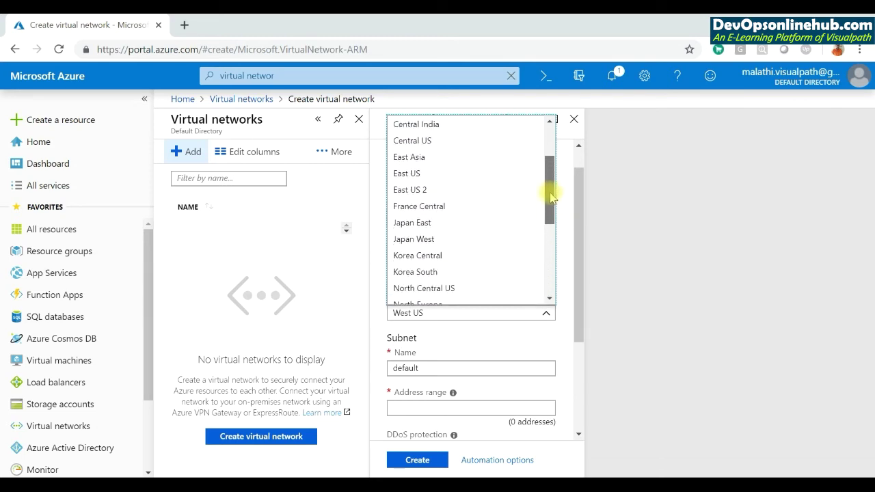
{"action": "left_click", "coordinate": [410, 179]}
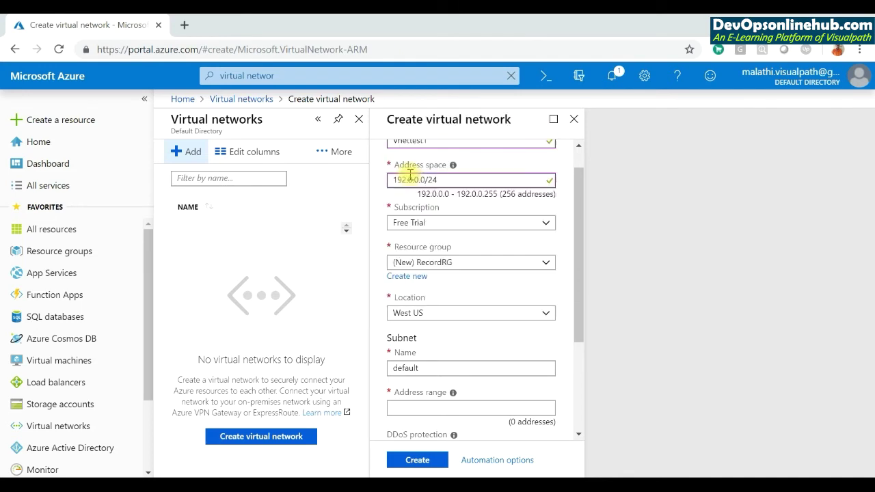
Replace the default subnet name with subnet1
{"action": "left_click_drag", "start_coordinate": [577, 332], "coordinate": [560, 390]}
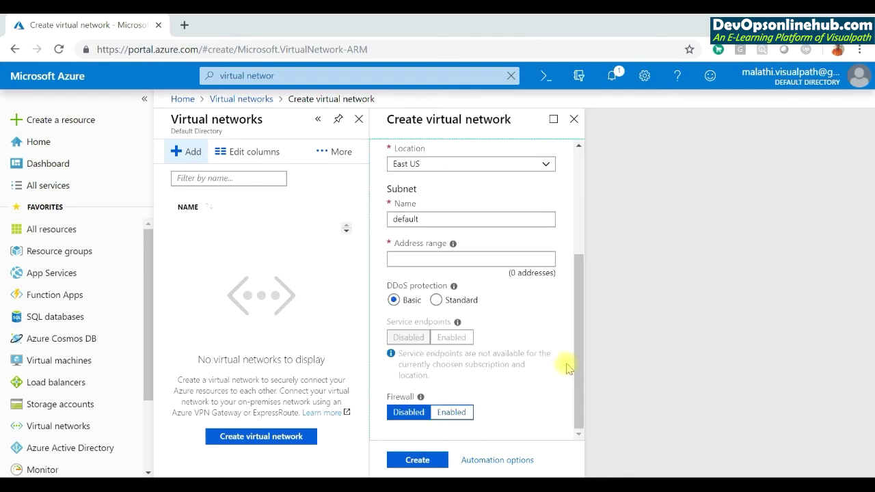
{"action": "left_click", "coordinate": [425, 221]}
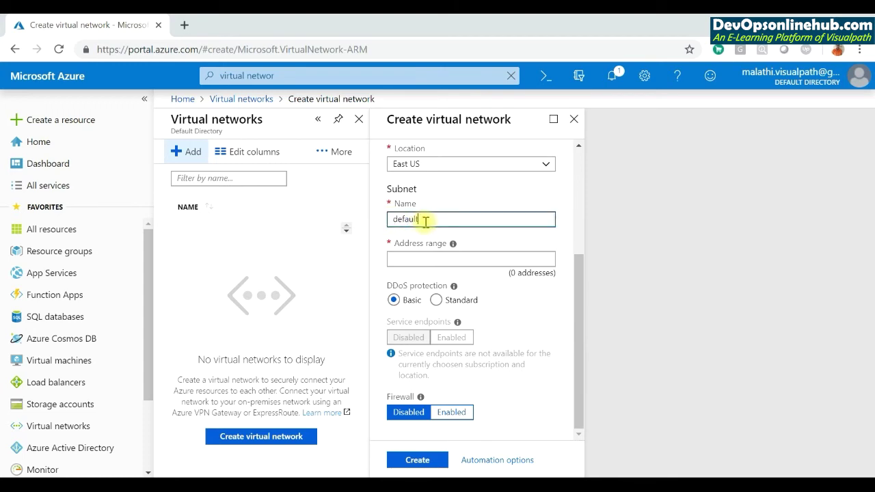
{"action": "left_click_drag", "start_coordinate": [426, 220], "coordinate": [362, 220]}
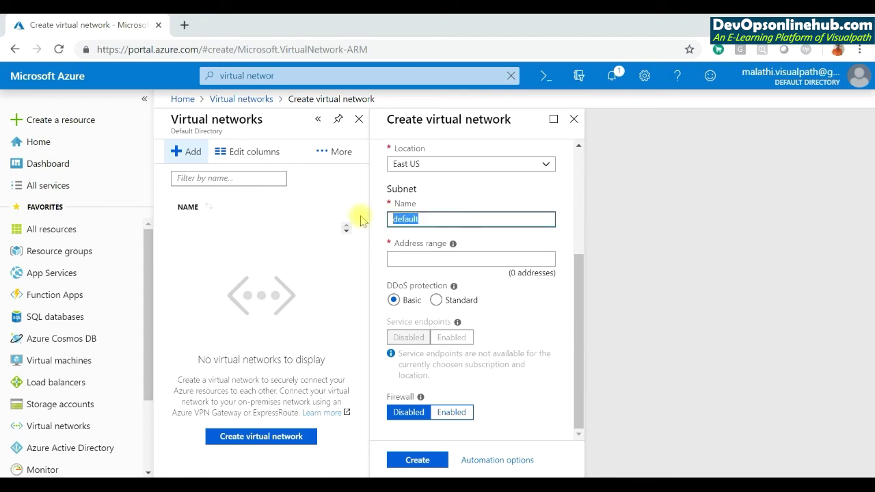
{"action": "type", "text": "subnet1"}
Set the address range of the subnet to 192.0.0.0/28
{"action": "left_click", "coordinate": [443, 261]}
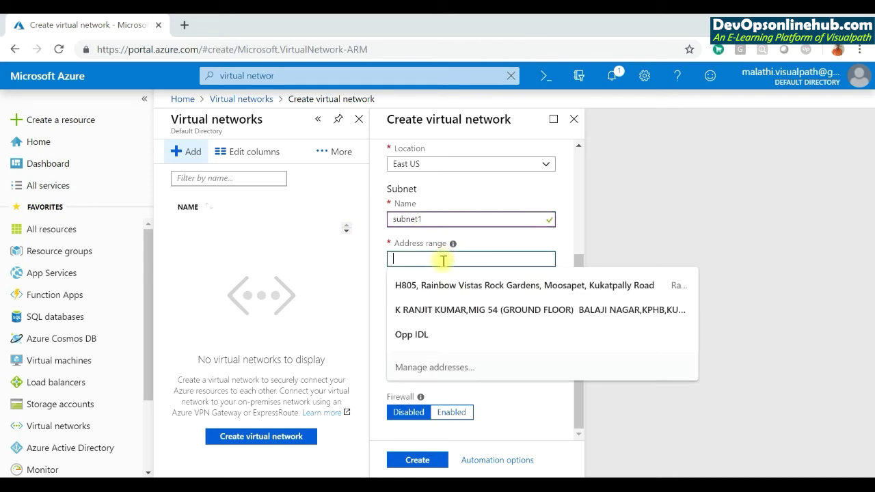
{"action": "left_click", "coordinate": [376, 236]}
{"action": "left_click", "coordinate": [394, 256]}
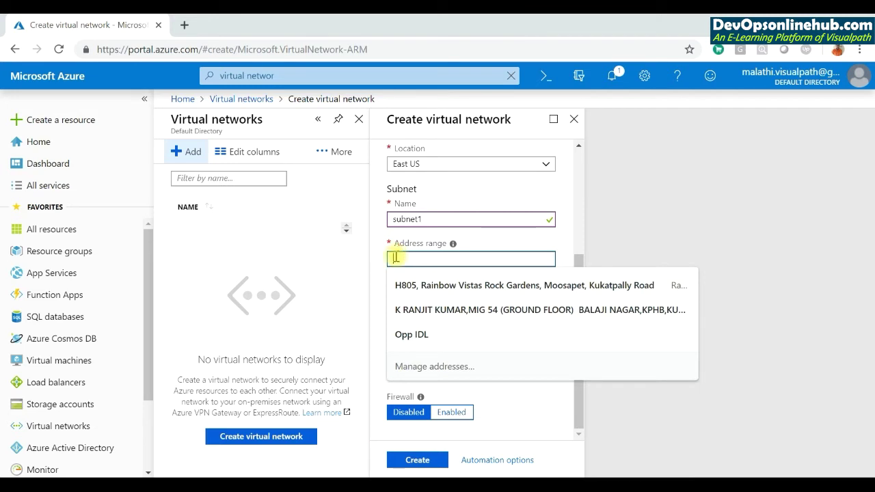
{"action": "left_click", "coordinate": [369, 267]}
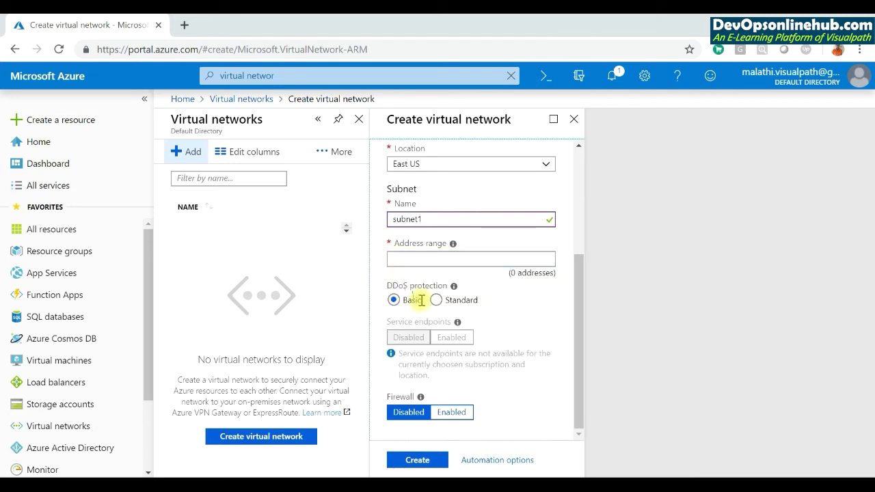
{"action": "left_click", "coordinate": [418, 259]}
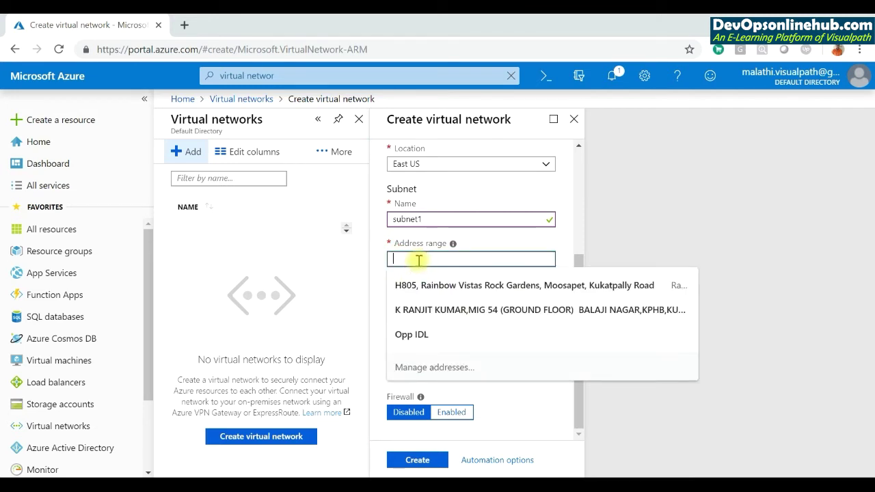
{"action": "type", "text": "192.0"}
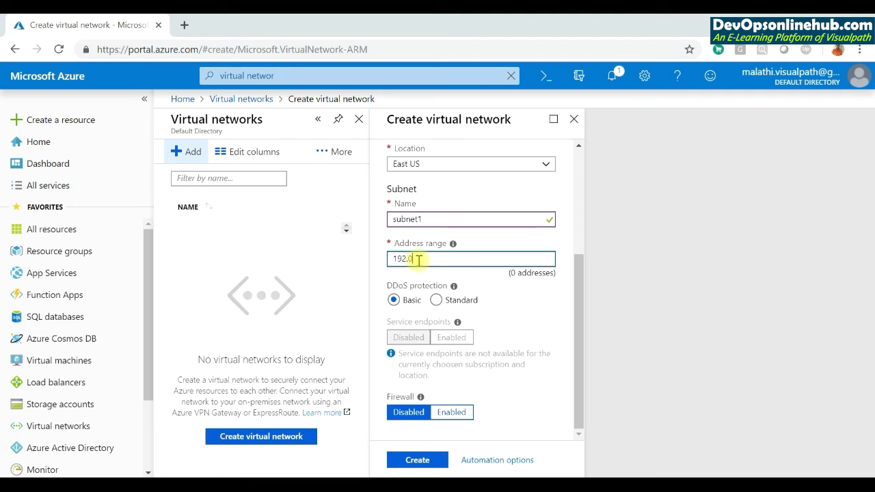
{"action": "type", "text": ".0.0/28"}
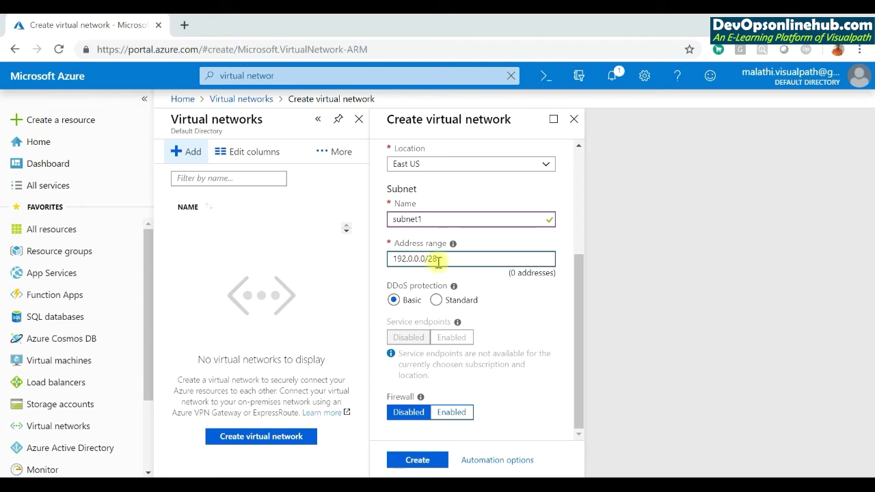
{"action": "left_click", "coordinate": [578, 297]}
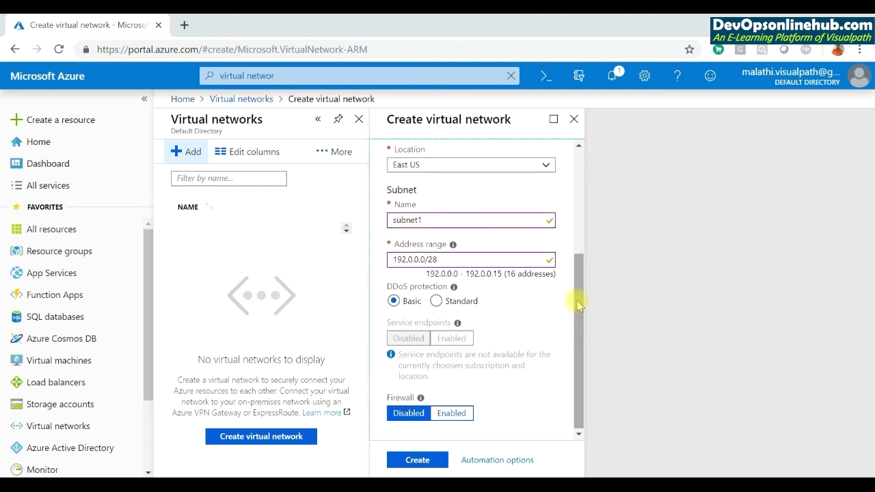
Compare the number of addresses in the subnet's range with the number in the virtual network's address space
{"action": "left_click_drag", "start_coordinate": [508, 273], "coordinate": [551, 276]}
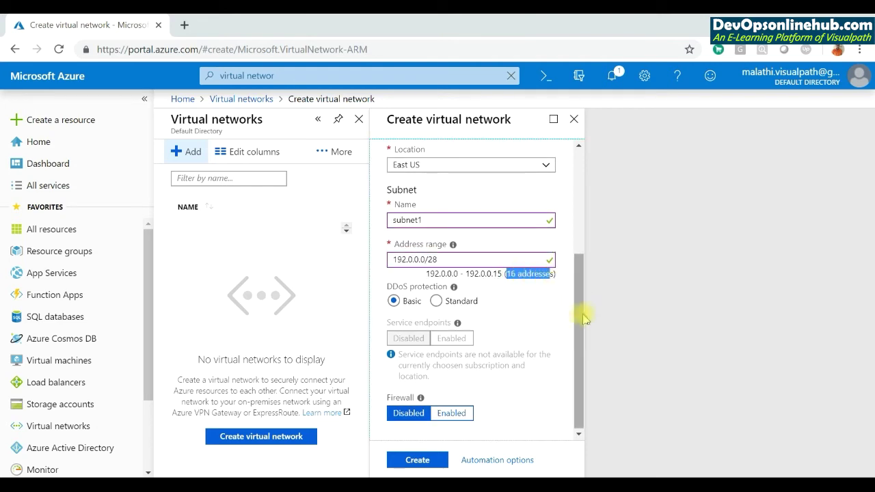
{"action": "left_click_drag", "start_coordinate": [580, 308], "coordinate": [580, 373]}
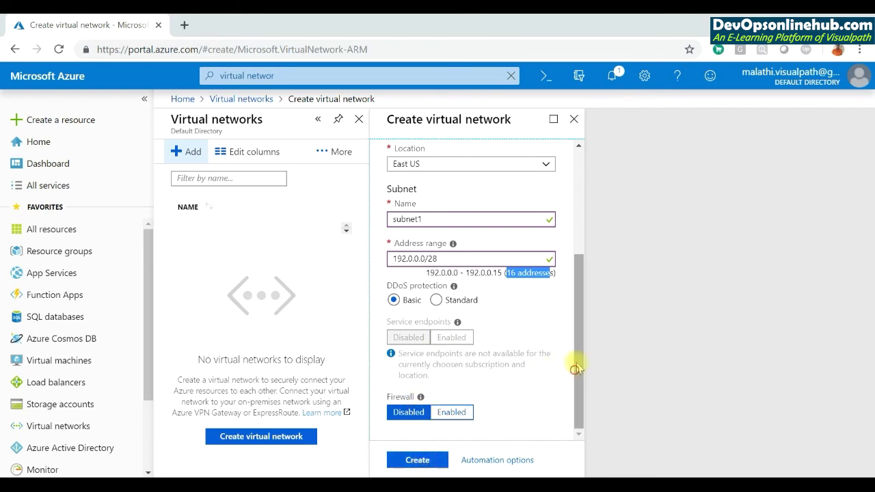
{"action": "scroll", "coordinate": [580, 307], "scroll_direction": "up", "scroll_amount": 5}
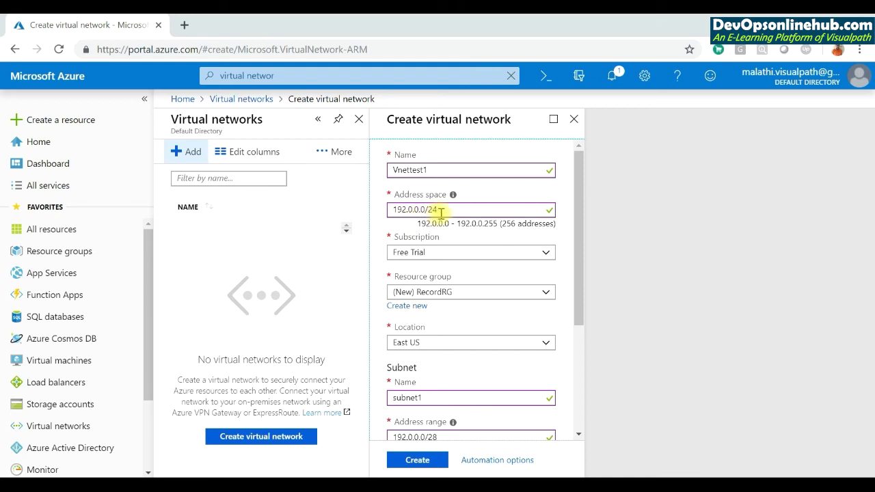
{"action": "left_click_drag", "start_coordinate": [501, 226], "coordinate": [555, 224]}
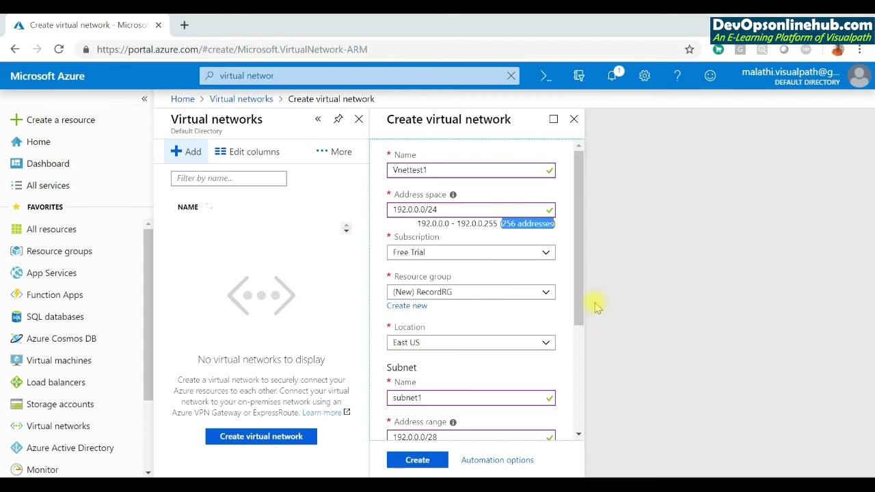
{"action": "left_click_drag", "start_coordinate": [581, 280], "coordinate": [574, 365]}
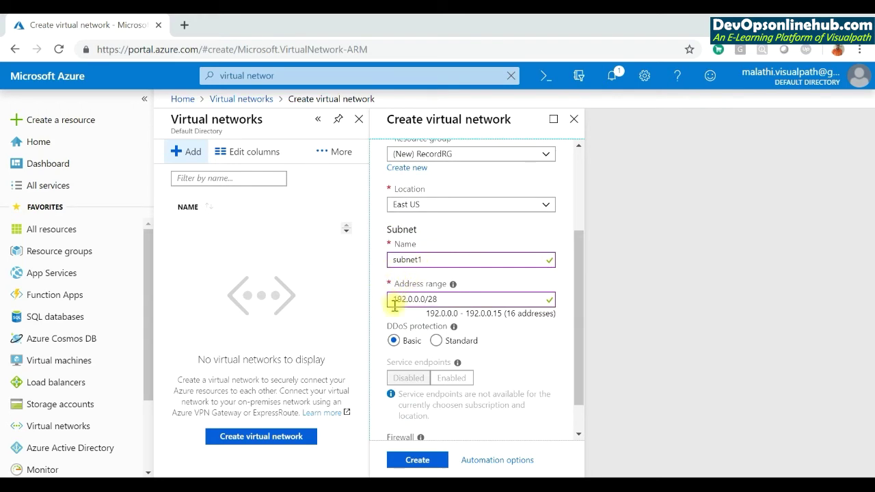
{"action": "left_click_drag", "start_coordinate": [506, 314], "coordinate": [554, 314]}
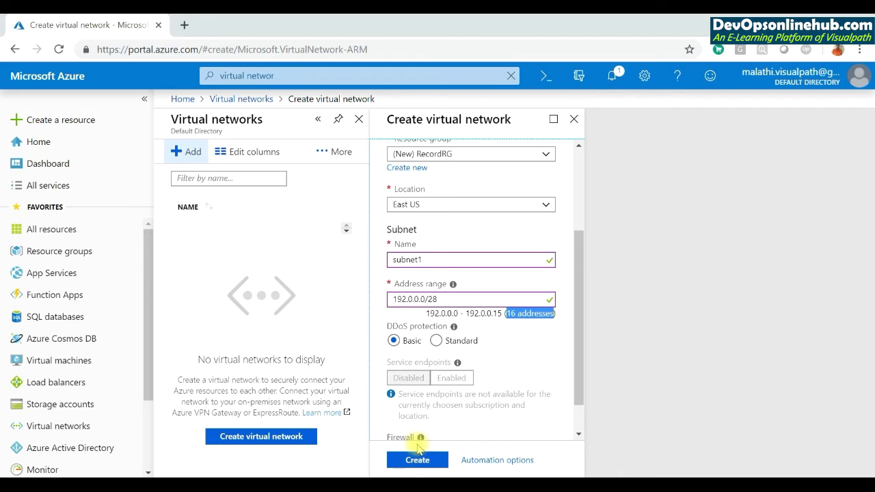
Submit the virtual network for creation and open the notifications to follow its deployment to RecordRG
{"action": "left_click", "coordinate": [415, 465]}
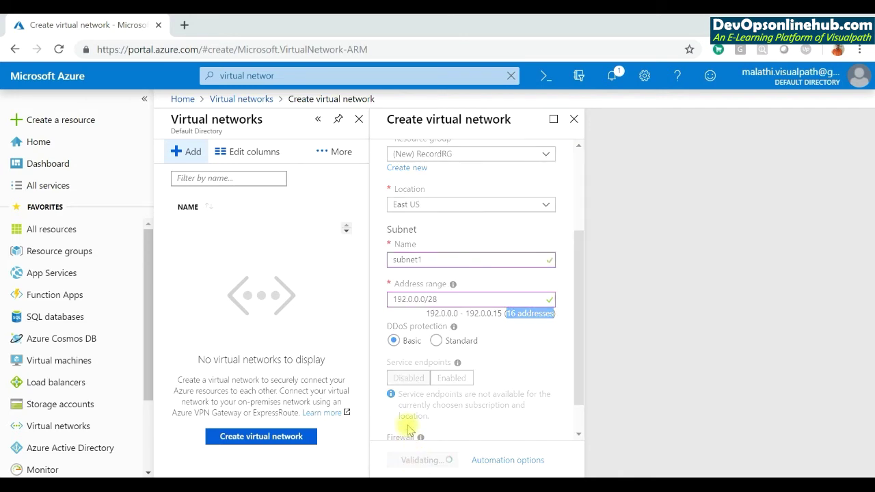
{"action": "left_click", "coordinate": [611, 79]}
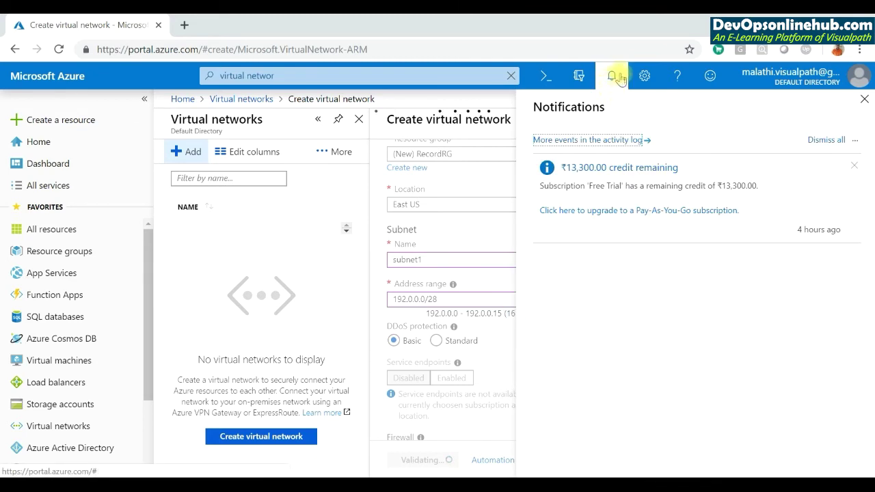
{"action": "left_click", "coordinate": [611, 81]}
{"action": "left_click", "coordinate": [611, 83]}
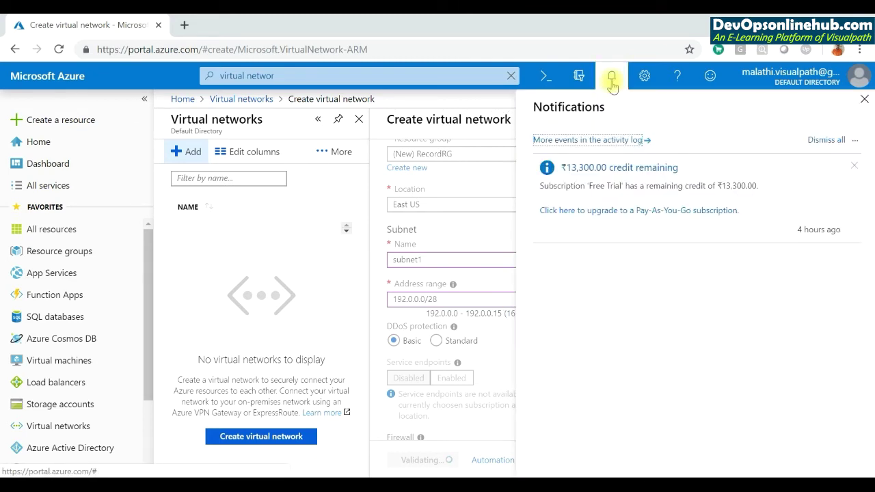
{"action": "left_click", "coordinate": [611, 83]}
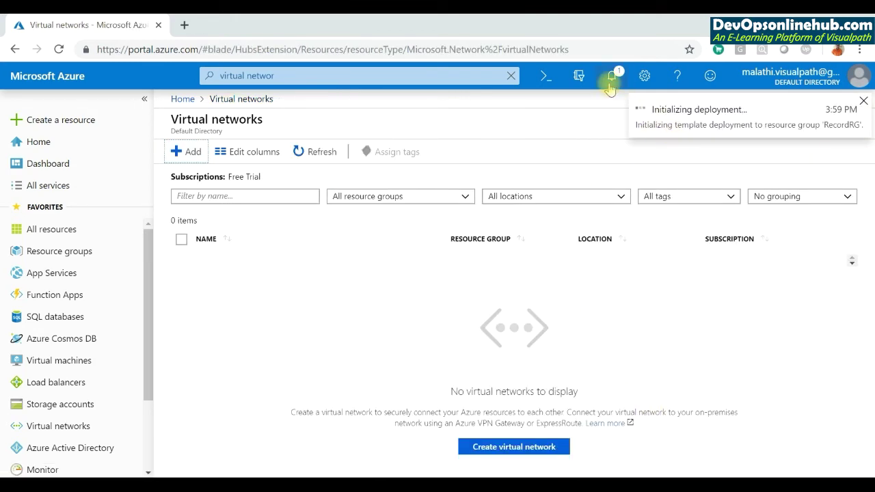
{"action": "left_click", "coordinate": [610, 85]}
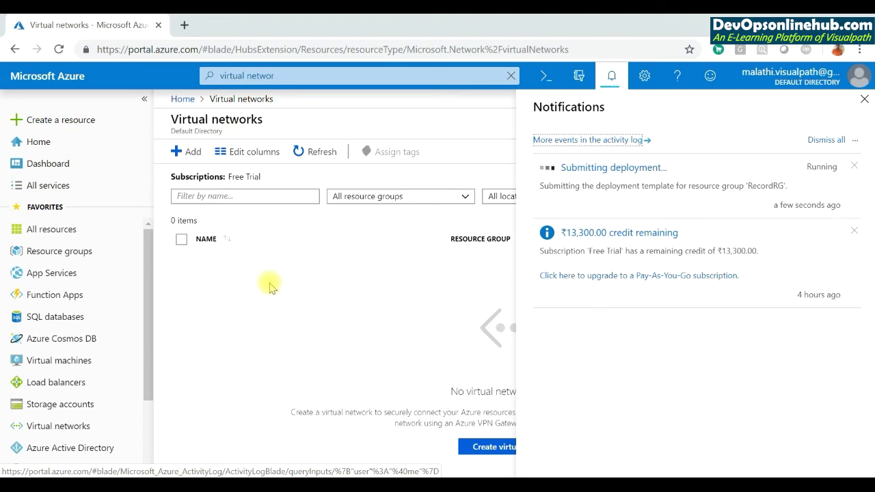
Dismiss the remaining-credit notification and recheck the status of the virtual network deployment
{"action": "left_click", "coordinate": [854, 231]}
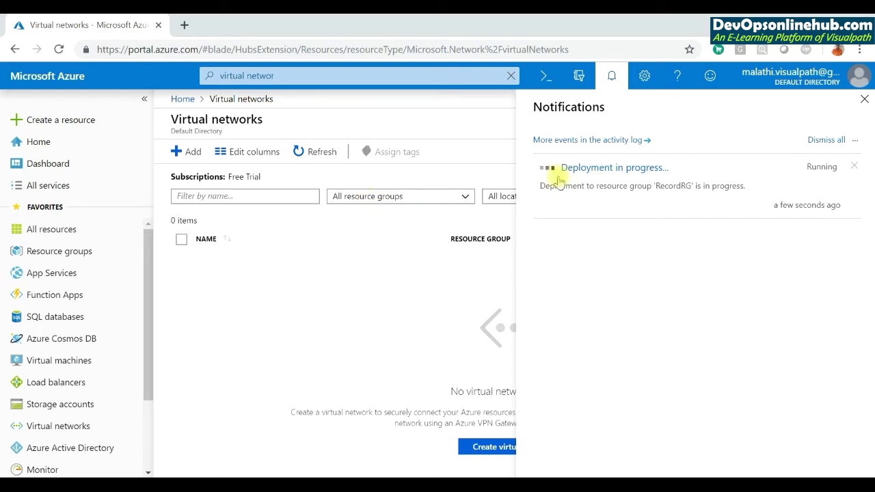
{"action": "left_click", "coordinate": [612, 79]}
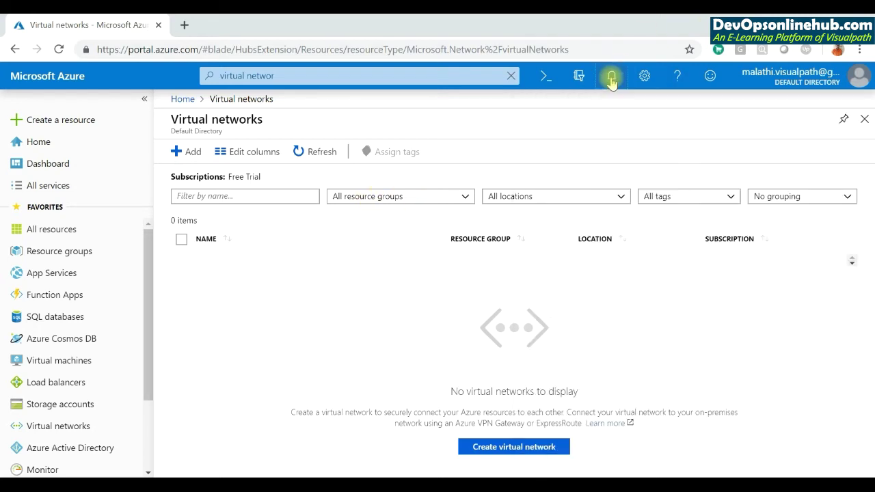
{"action": "left_click", "coordinate": [611, 78]}
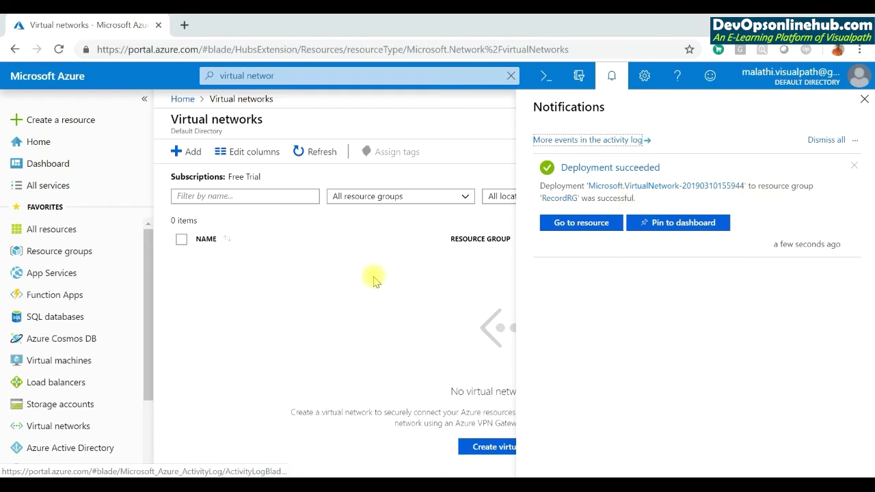
Refresh the virtual networks list, then open Vnettest1 and view its address space settings
{"action": "left_click", "coordinate": [59, 50]}
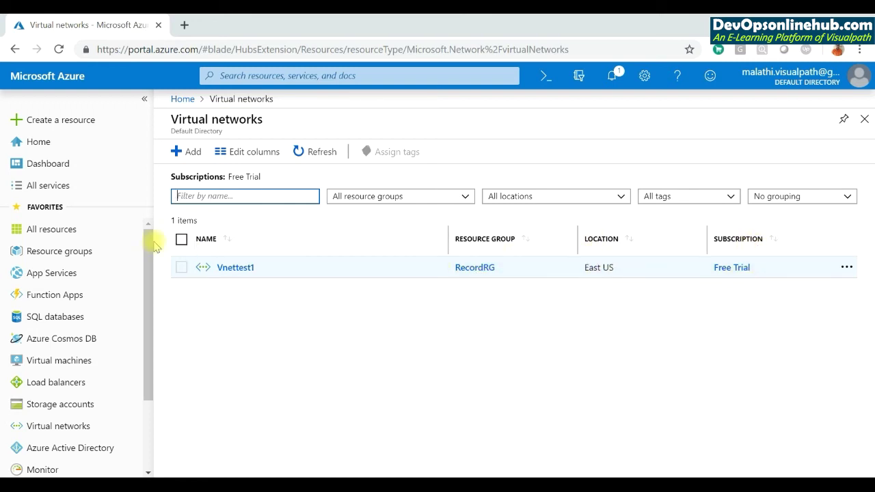
{"action": "left_click", "coordinate": [229, 268]}
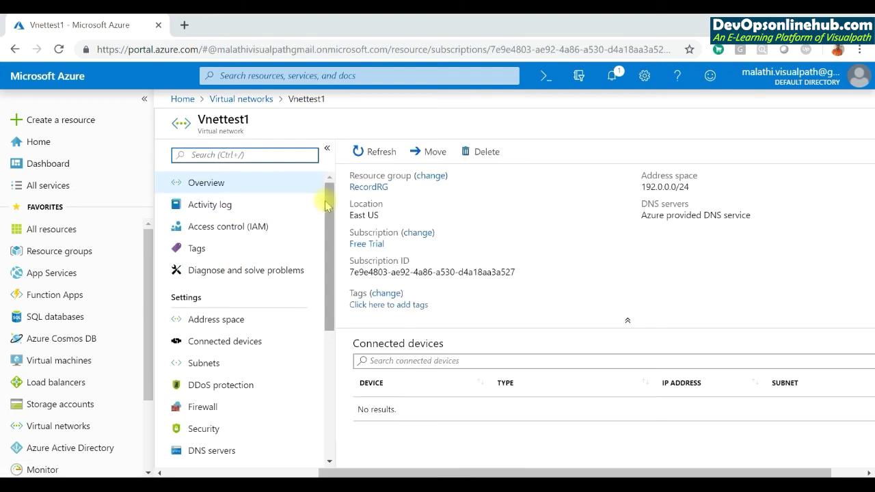
{"action": "left_click_drag", "start_coordinate": [326, 205], "coordinate": [335, 240]}
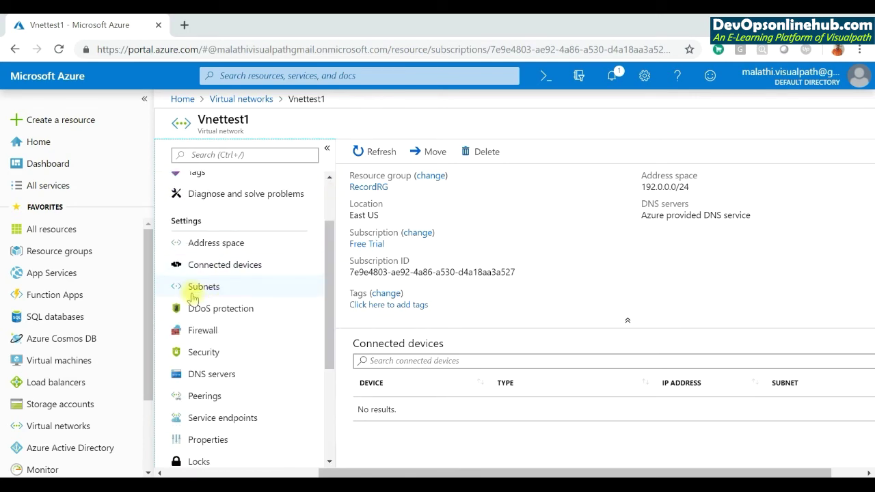
{"action": "left_click", "coordinate": [205, 243]}
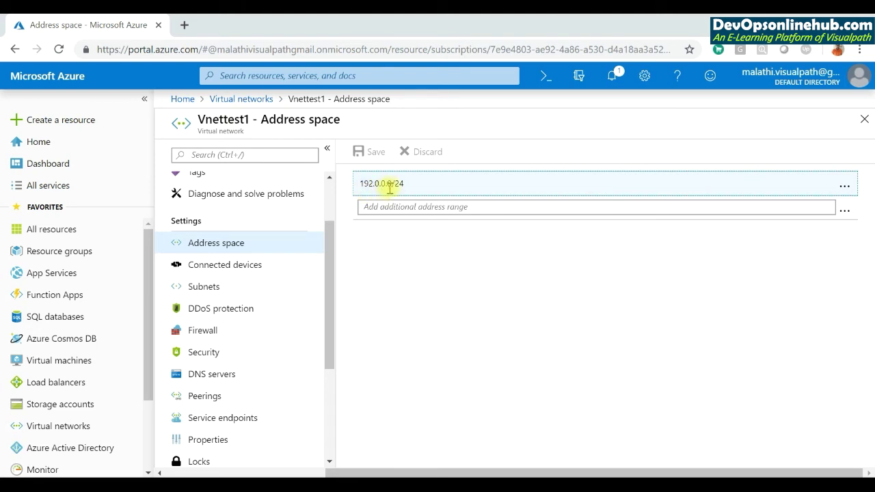
Review the address range and available addresses of subnet1 in the subnets of Vnettest1
{"action": "left_click", "coordinate": [203, 290]}
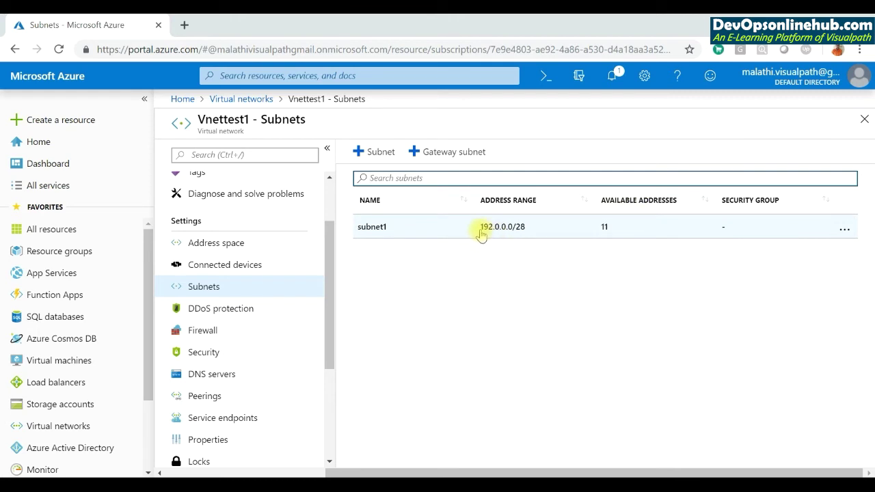
{"action": "double_click", "coordinate": [607, 228]}
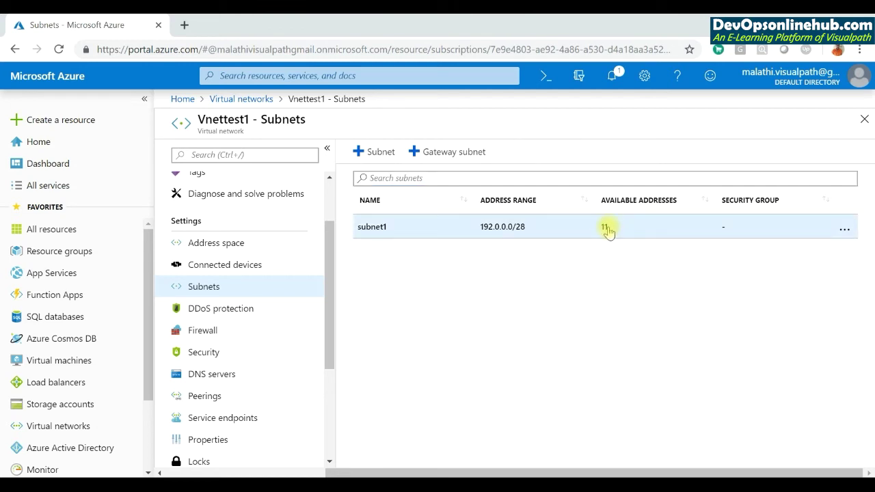
{"action": "left_click", "coordinate": [613, 291]}
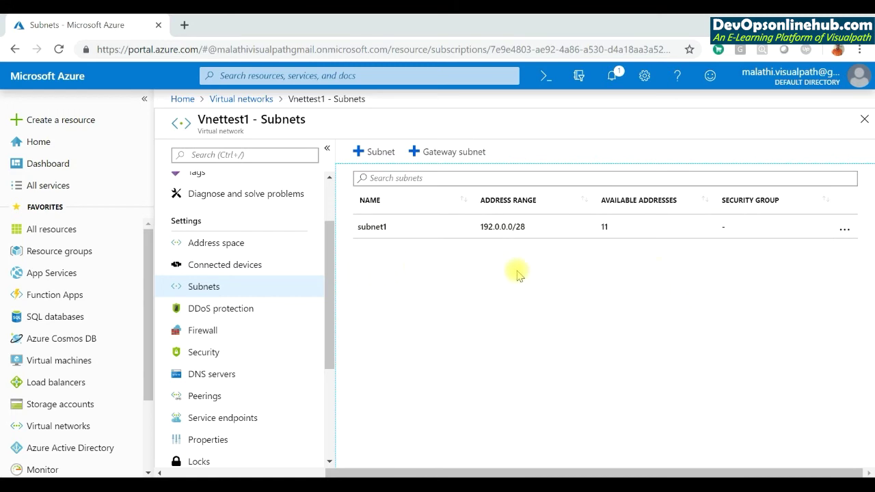
{"action": "left_click", "coordinate": [376, 156]}
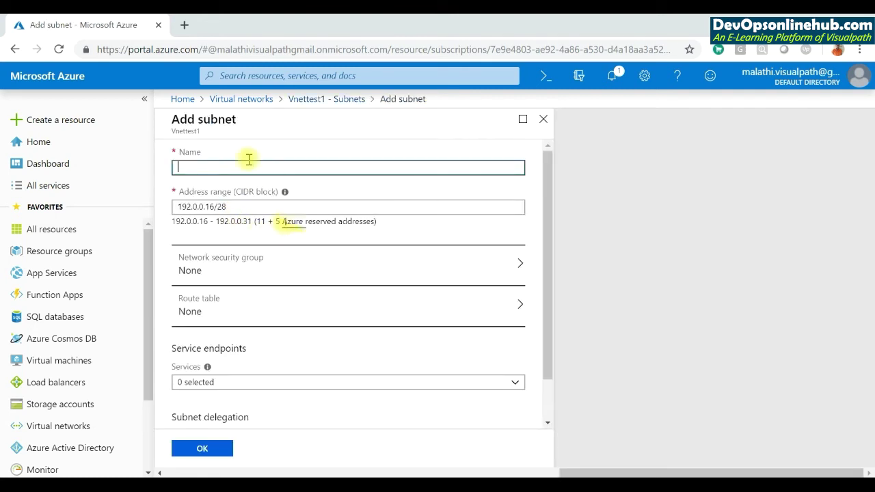
{"action": "left_click", "coordinate": [205, 164]}
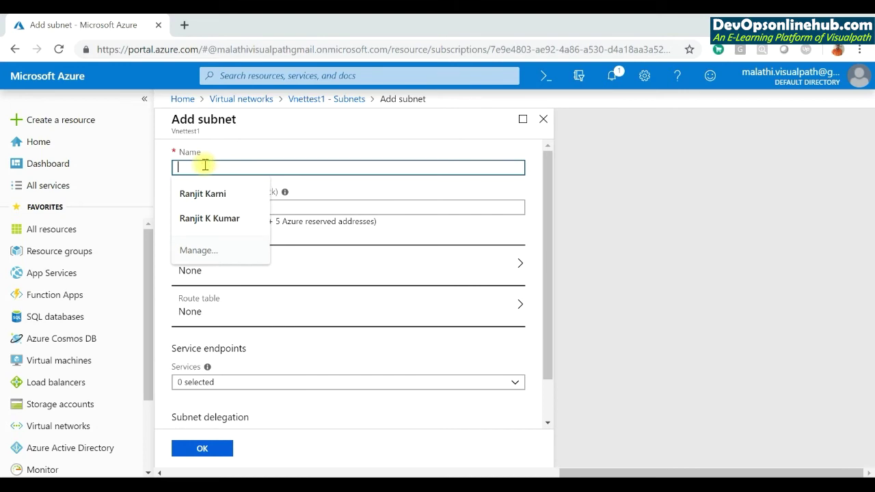
{"action": "type", "text": "subnet2"}
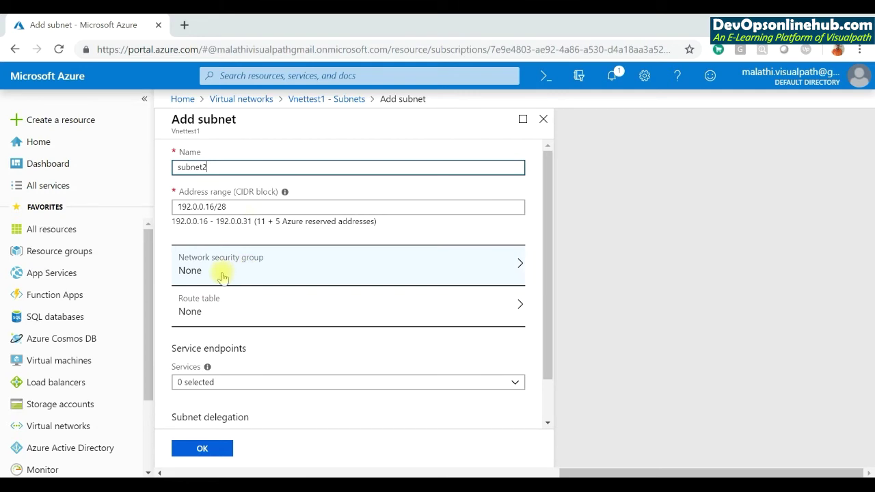
{"action": "left_click", "coordinate": [519, 266]}
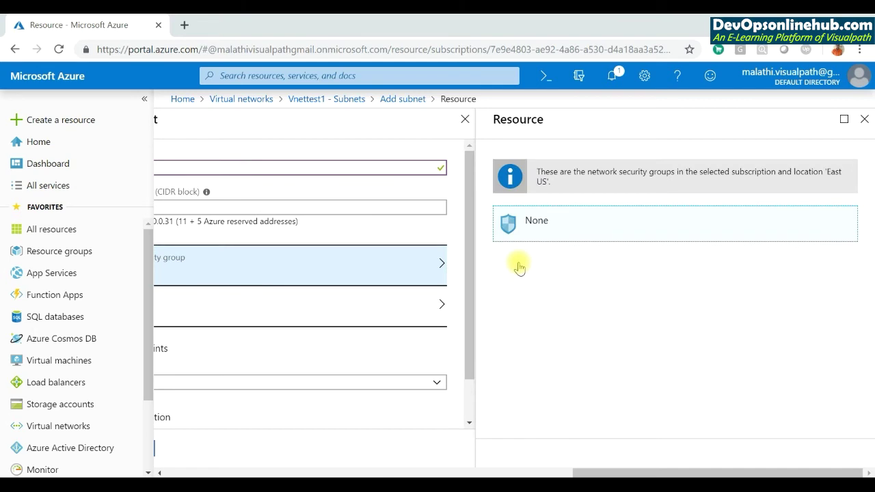
{"action": "left_click", "coordinate": [537, 226]}
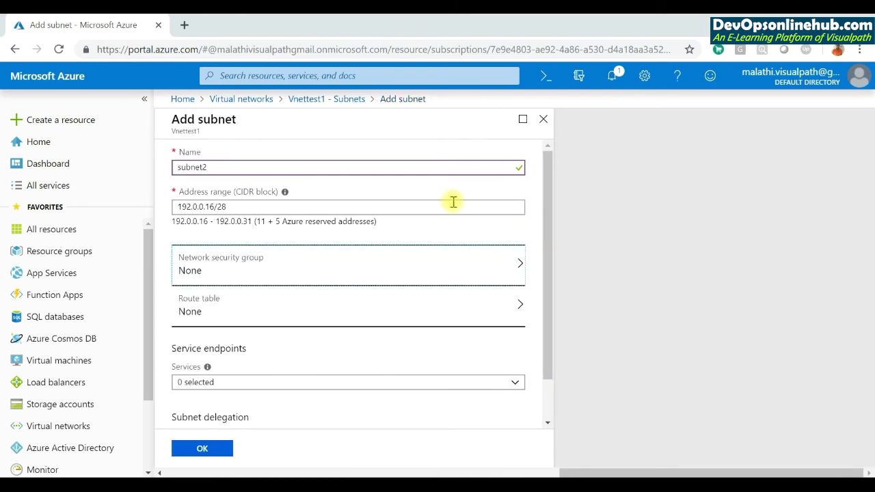
{"action": "left_click", "coordinate": [545, 122]}
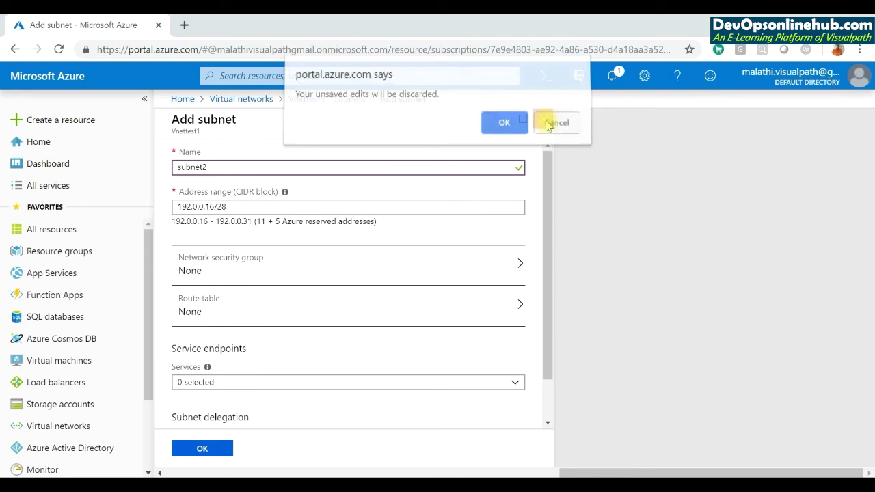
{"action": "left_click", "coordinate": [506, 125]}
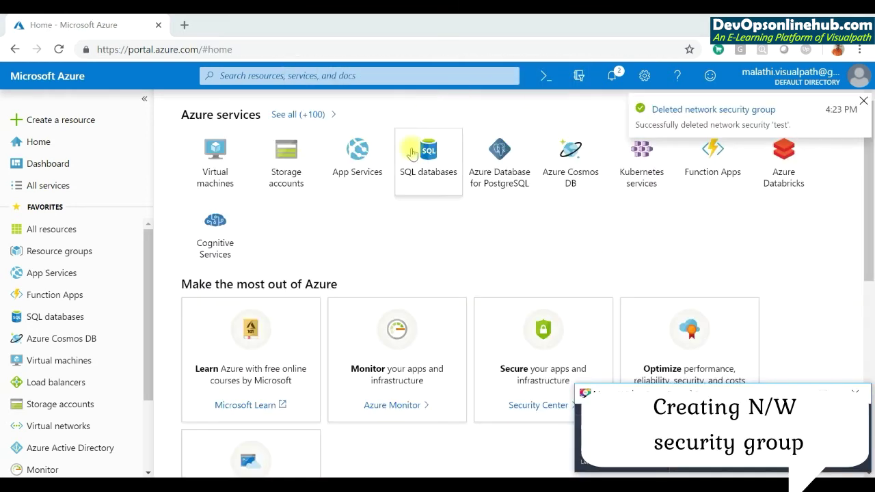
Search the portal for "network security gro" and open the non-classic Network security groups service
{"action": "left_click", "coordinate": [361, 77]}
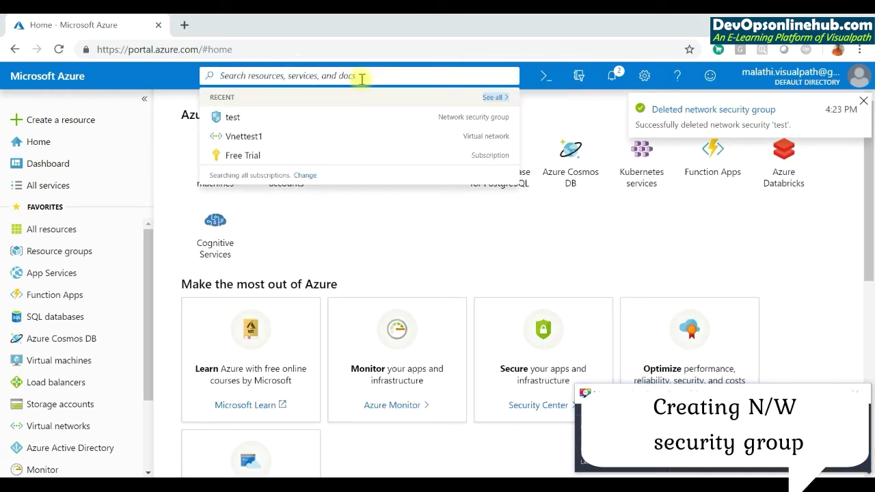
{"action": "type", "text": "networ"}
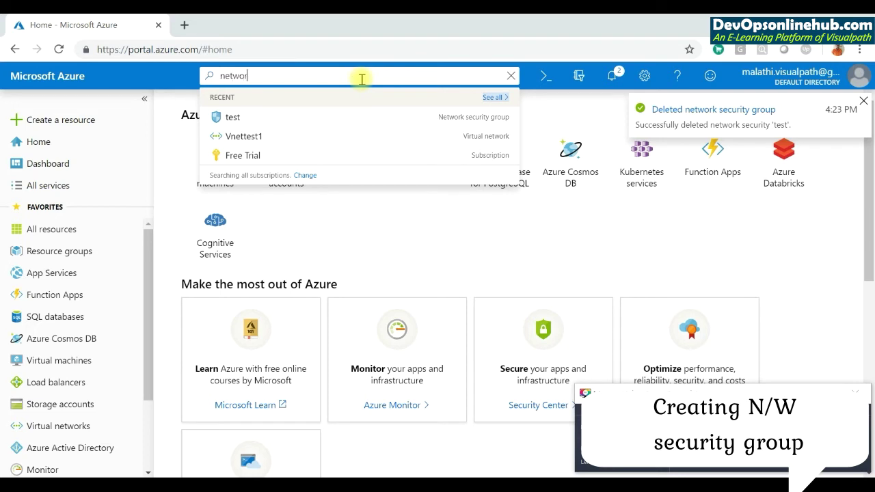
{"action": "type", "text": "k se"}
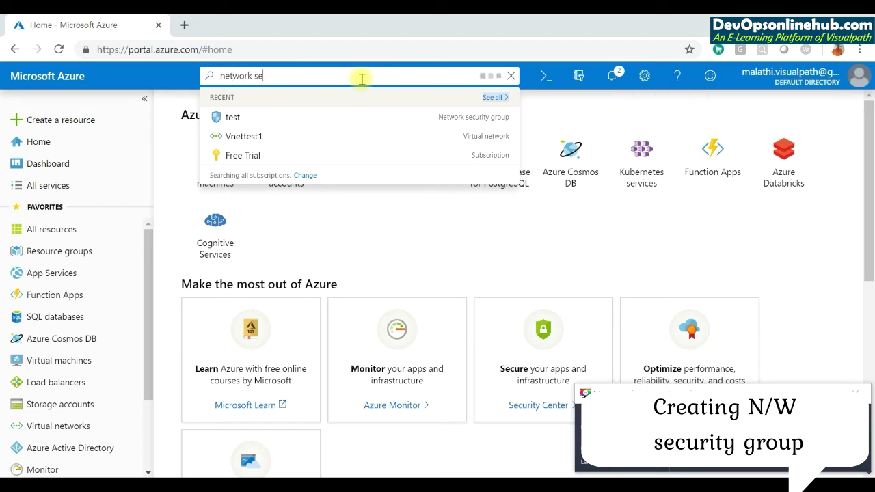
{"action": "type", "text": "curity gro"}
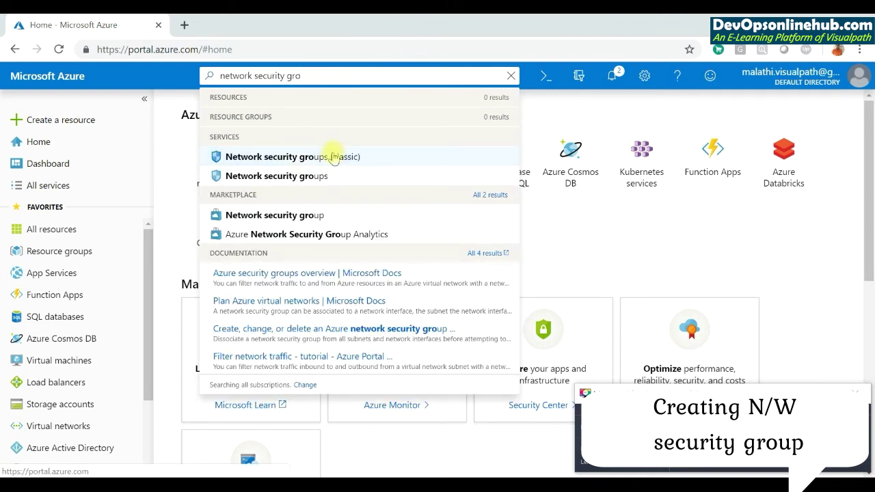
{"action": "left_click", "coordinate": [303, 179]}
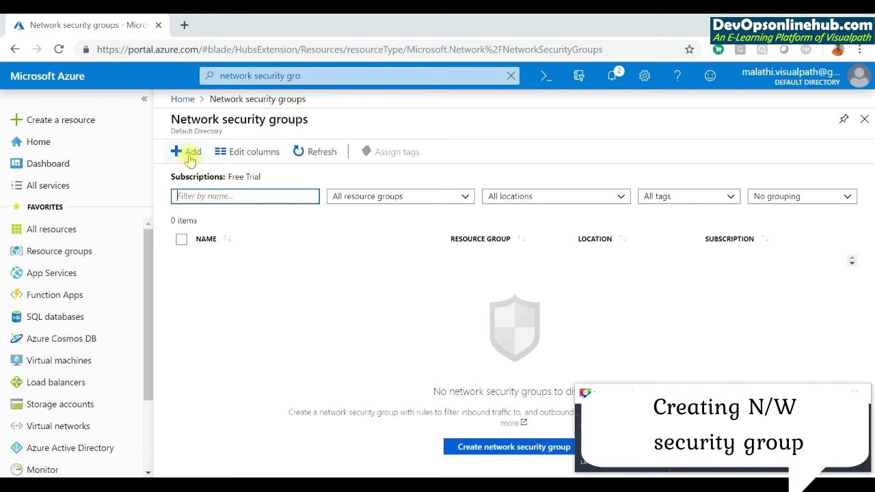
Start Notepad and view slide 4, "Overview of Azure Networking Cont..", in the Azure Virtual Network PowerPoint presentation
{"action": "key", "text": "super+r"}
{"action": "type", "text": "notepad"}
{"action": "key", "text": "Return"}
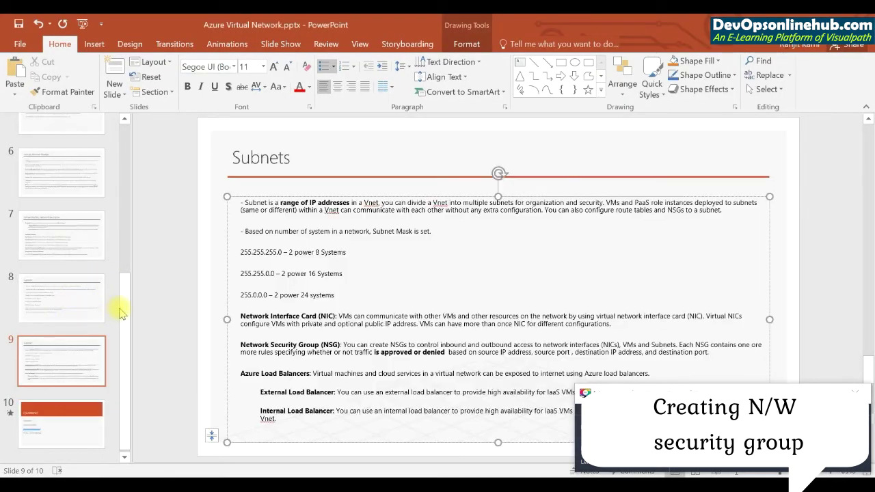
{"action": "left_click_drag", "start_coordinate": [120, 306], "coordinate": [122, 200]}
{"action": "left_click", "coordinate": [62, 226]}
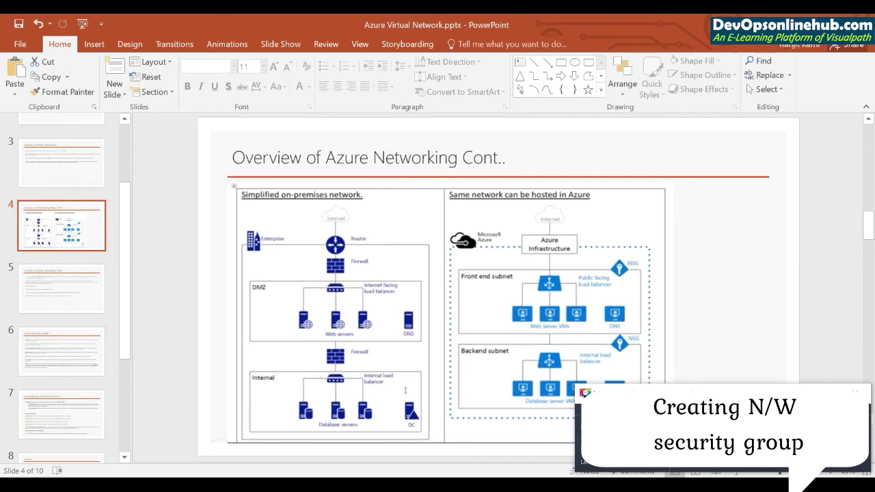
Switch to Notepad and write the lines "Vnet", "Subnets -- subnet 1 and subnet2" and "subnet 1 --- external facing"
{"action": "key", "text": "alt+Tab"}
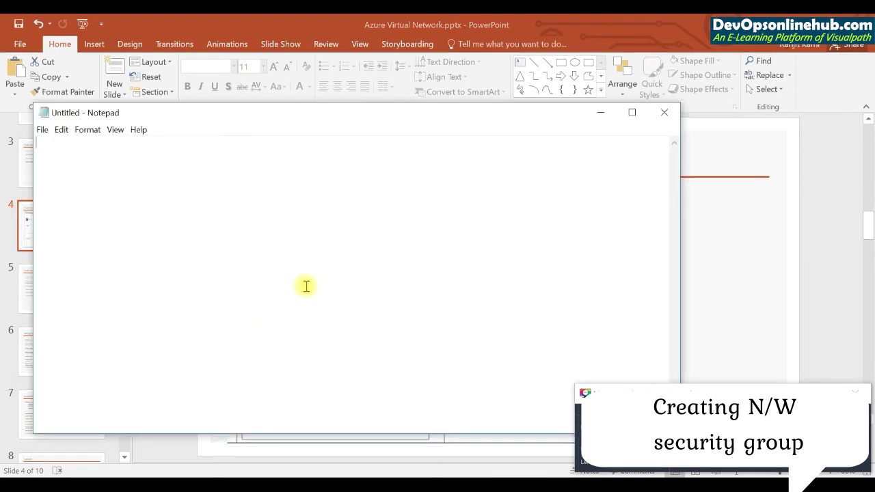
{"action": "type", "text": "Vnet "}
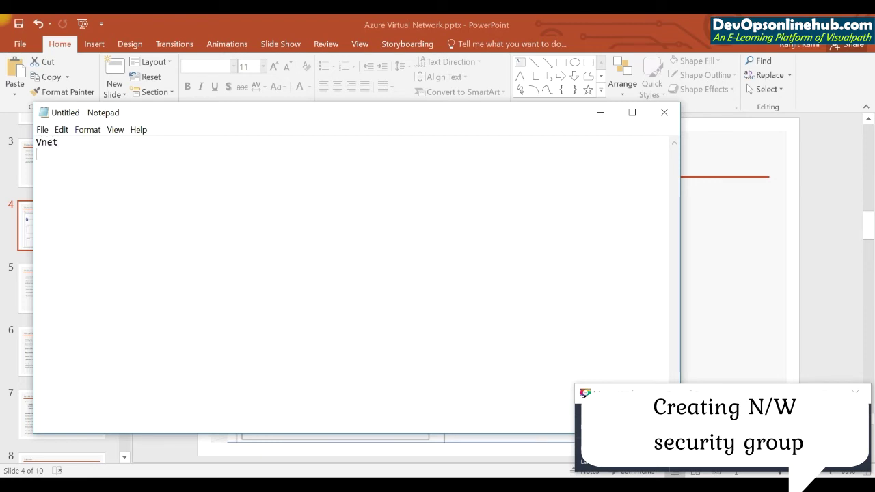
{"action": "type", "text": "Subnets -- subnet 1 and subnet2"}
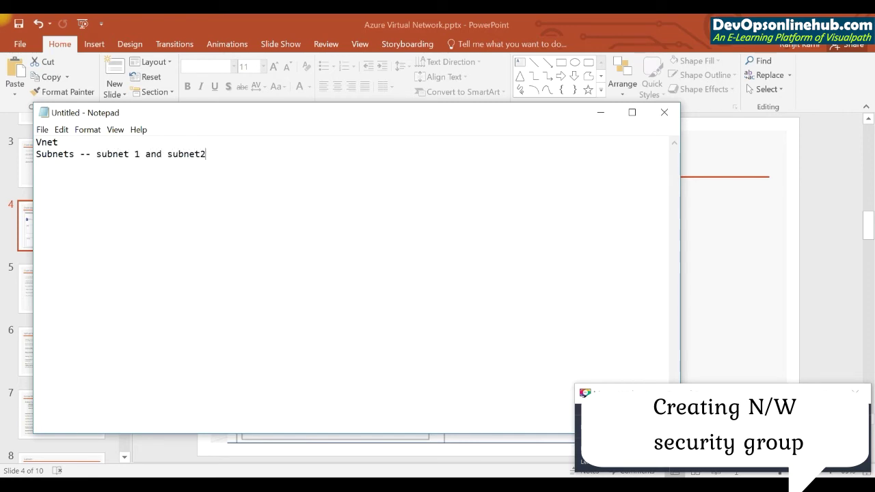
{"action": "key", "text": "Return"}
{"action": "key", "text": "Return"}
{"action": "type", "text": "subnet 1 --- external facing"}
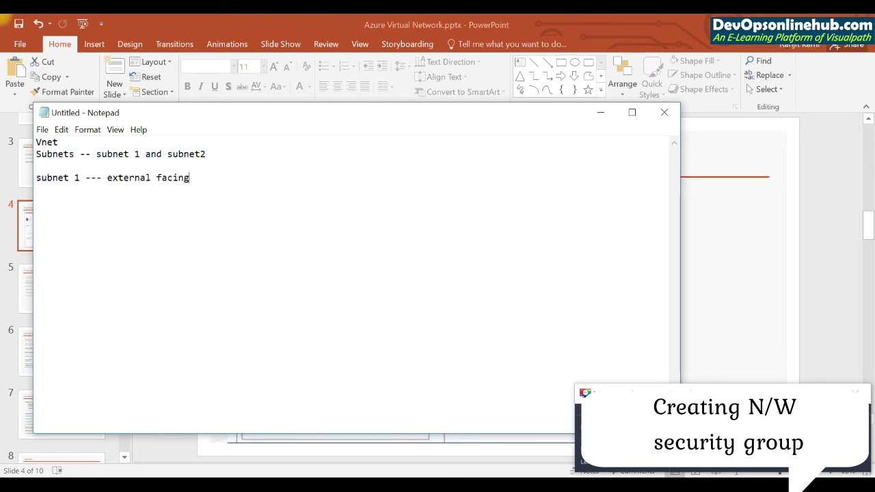
Add the requirements "RDP Access" and "Web rule http should be allowed" below the subnet 1 note
{"action": "key", "text": "Return"}
{"action": "type", "text": "RDP Access "}
{"action": "type", "text": "Web ru"}
{"action": "type", "text": "le http s"}
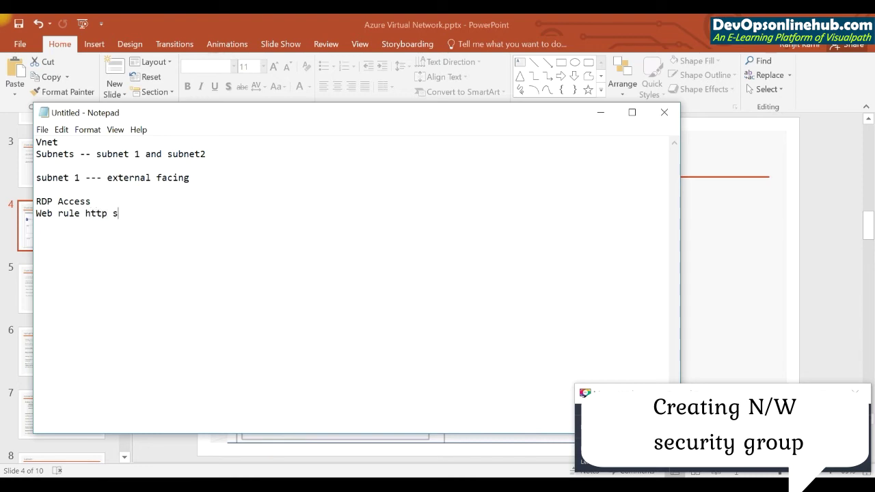
{"action": "type", "text": "hould be allowed"}
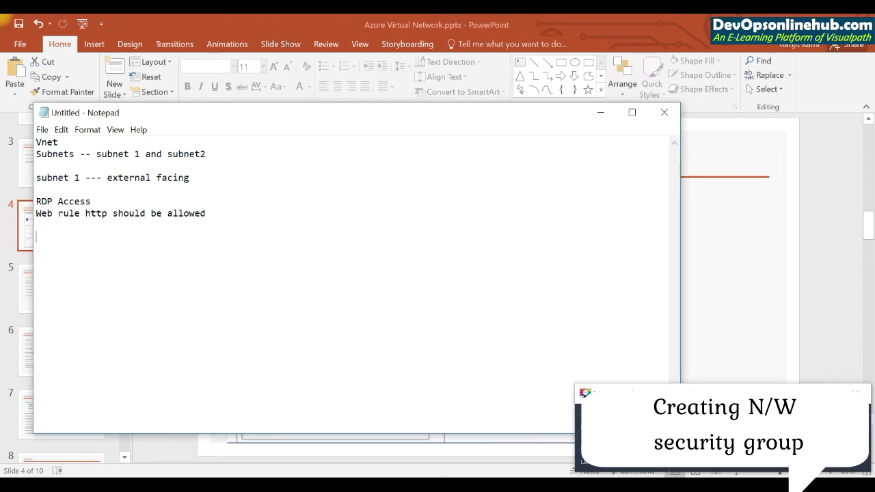
Add a "Subnet2" heading to the notes with the requirement "Http deny" below it
{"action": "key", "text": "Return"}
{"action": "key", "text": "Return"}
{"action": "type", "text": "Subnet"}
{"action": "type", "text": "2"}
{"action": "type", "text": "Http "}
{"action": "type", "text": "deny"}
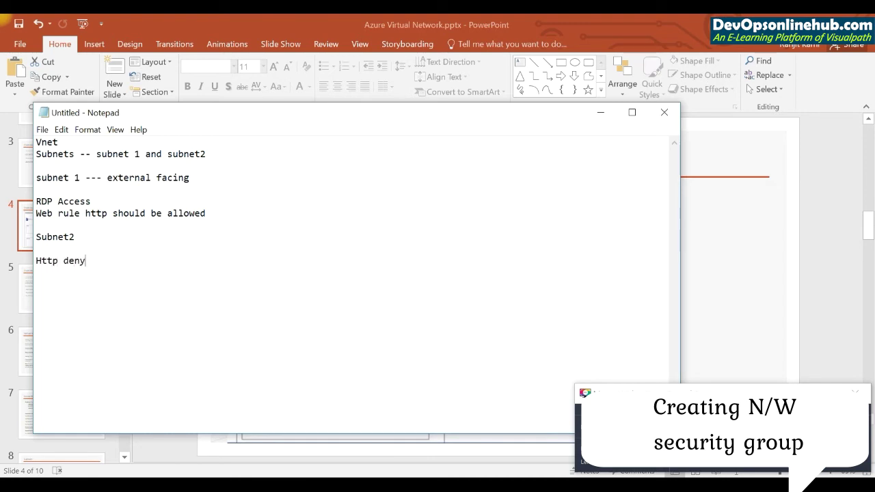
Add the line "MSQL should be allowed" under the Subnet2 requirements
{"action": "key", "text": "Return"}
{"action": "type", "text": "MSQL shoul"}
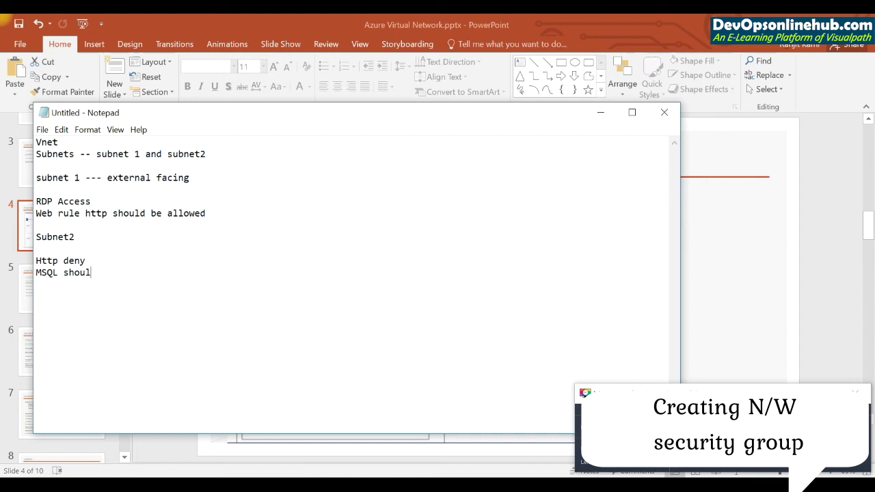
{"action": "type", "text": "d be lloed"}
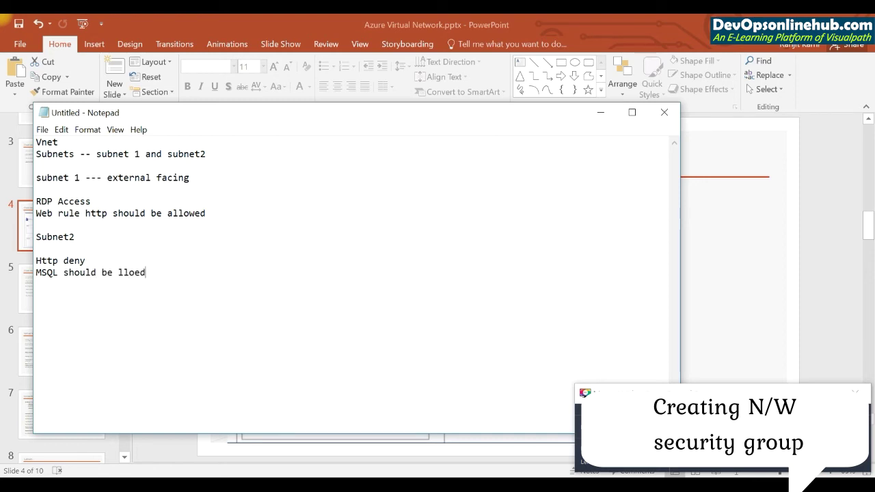
{"action": "key", "text": "BackSpace"}
{"action": "key", "text": "BackSpace"}
{"action": "type", "text": "allowe"}
{"action": "key", "text": "BackSpace"}
{"action": "type", "text": "we"}
Review the subnet 1 notes, switch to the Azure portal and create network security group "Subnet1nsg" in resource group RecordRG
{"action": "left_click", "coordinate": [39, 178]}
{"action": "left_click_drag", "start_coordinate": [38, 177], "coordinate": [211, 216]}
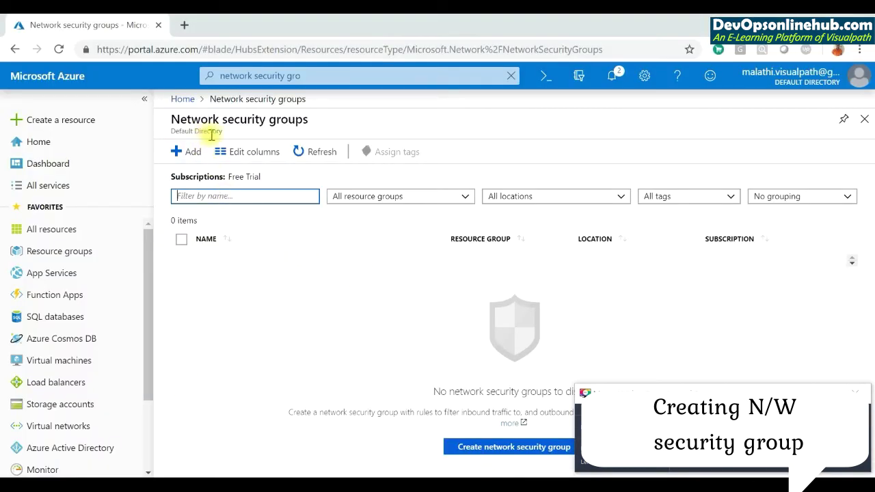
{"action": "left_click", "coordinate": [194, 156]}
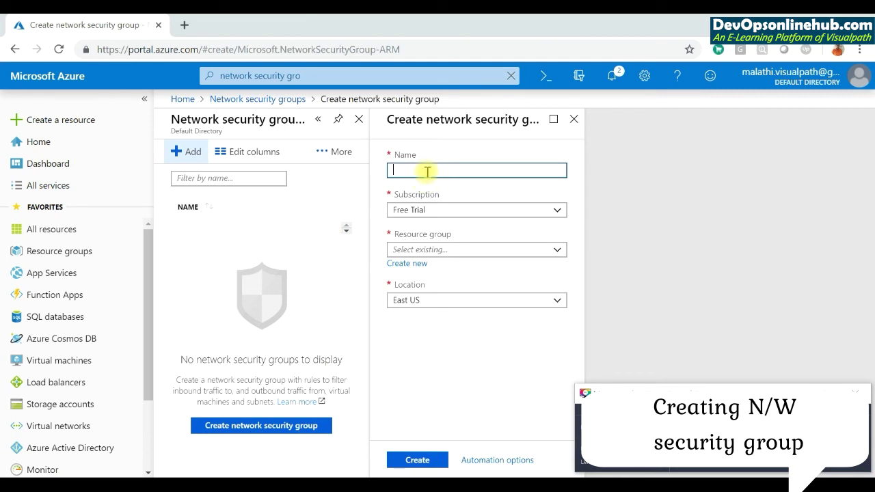
{"action": "type", "text": "Subnet1nsg"}
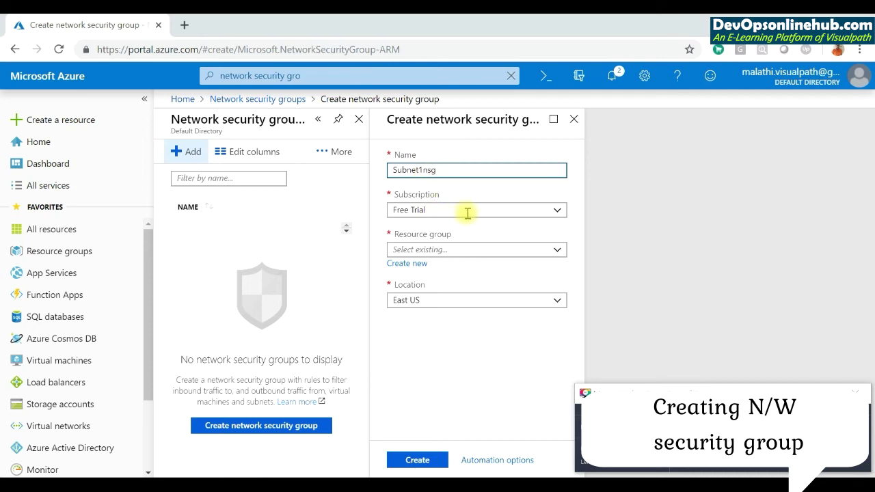
{"action": "left_click", "coordinate": [465, 251]}
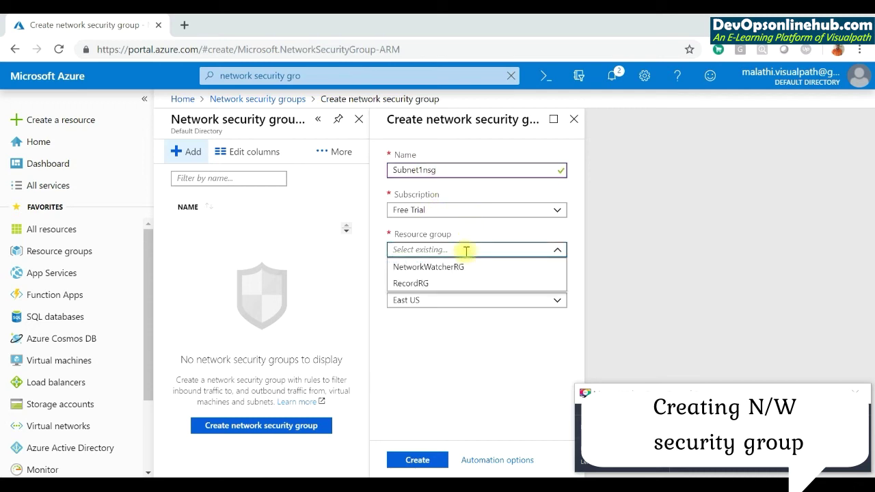
{"action": "left_click", "coordinate": [422, 286]}
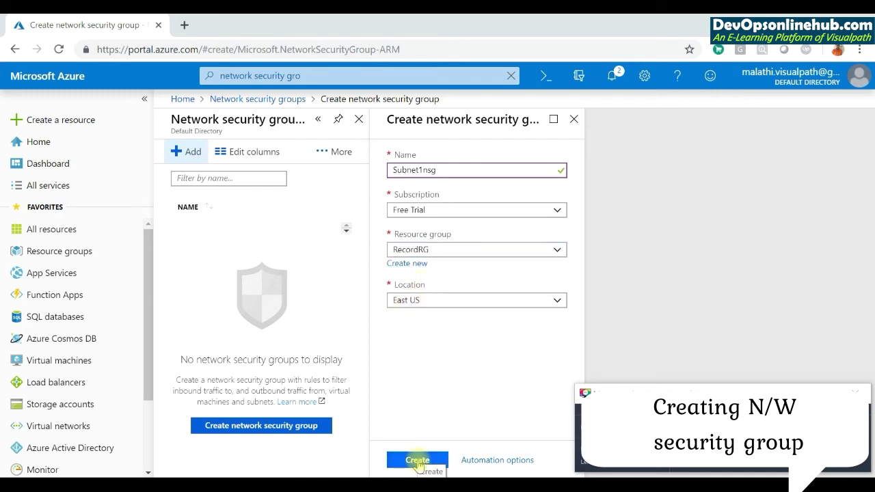
{"action": "left_click", "coordinate": [419, 461]}
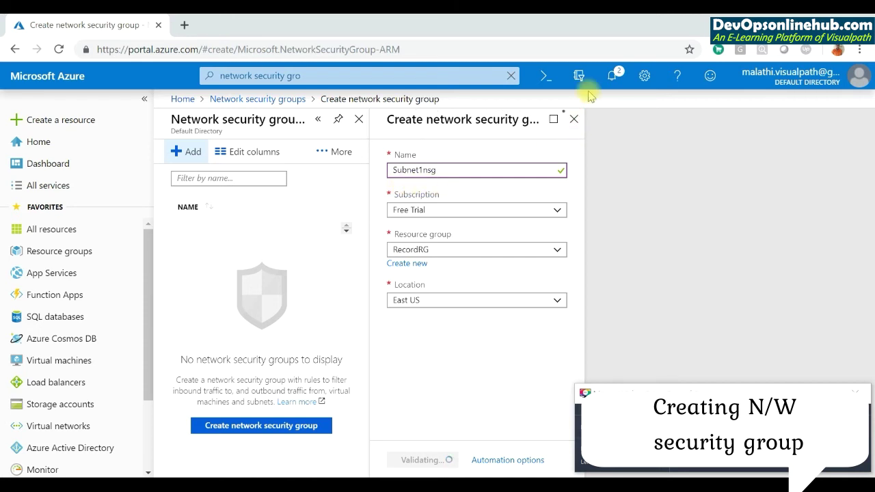
Check the deployment in the notifications, dismissing the deleted network security group entry, and reload the Network security groups page
{"action": "left_click", "coordinate": [612, 75]}
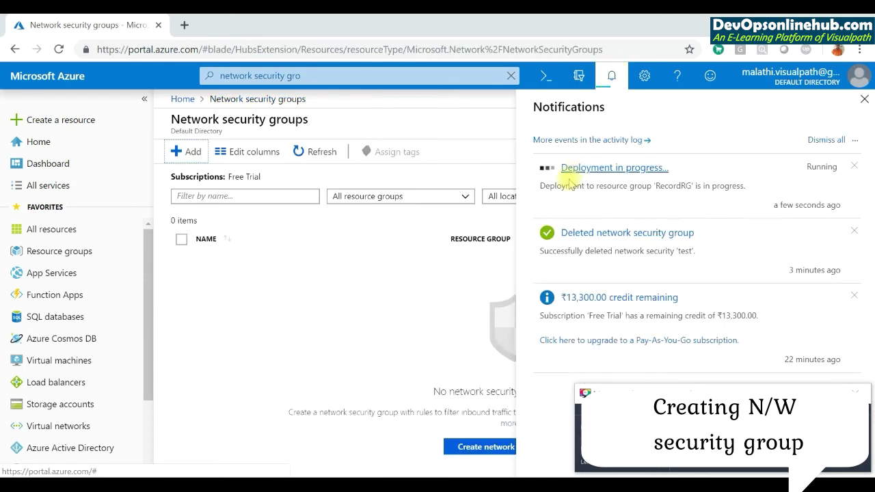
{"action": "left_click", "coordinate": [854, 232]}
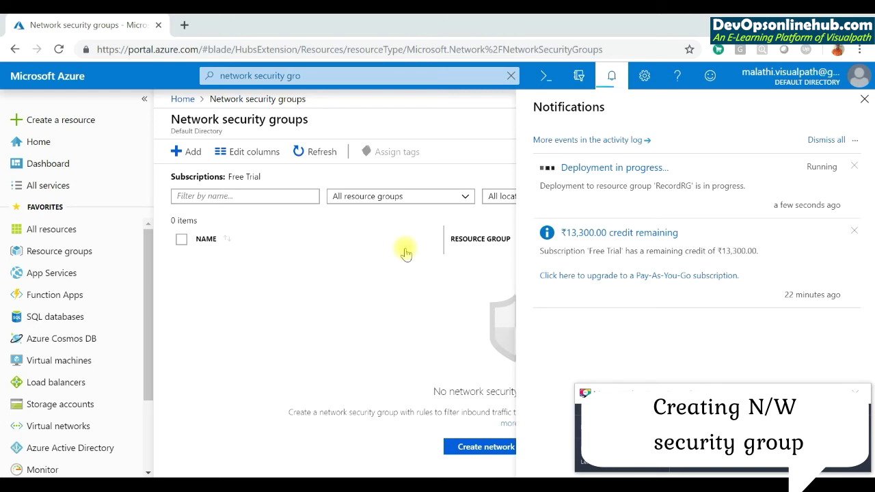
{"action": "left_click", "coordinate": [864, 99]}
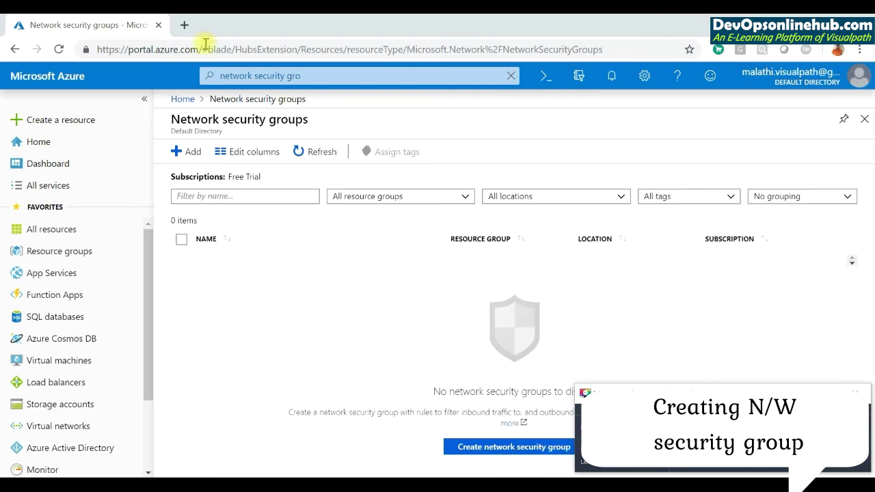
{"action": "left_click", "coordinate": [59, 49]}
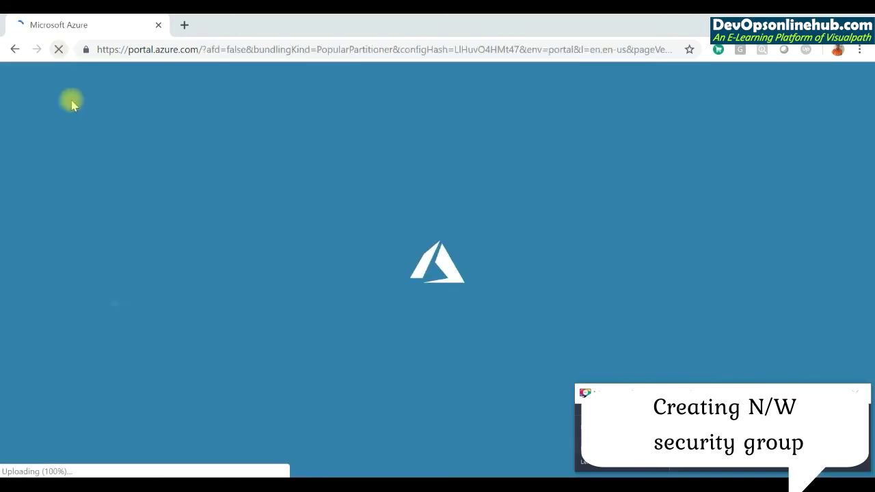
Switch to Notepad and review the RDP and web rule requirements for subnet 1
{"action": "key", "text": "alt+Tab"}
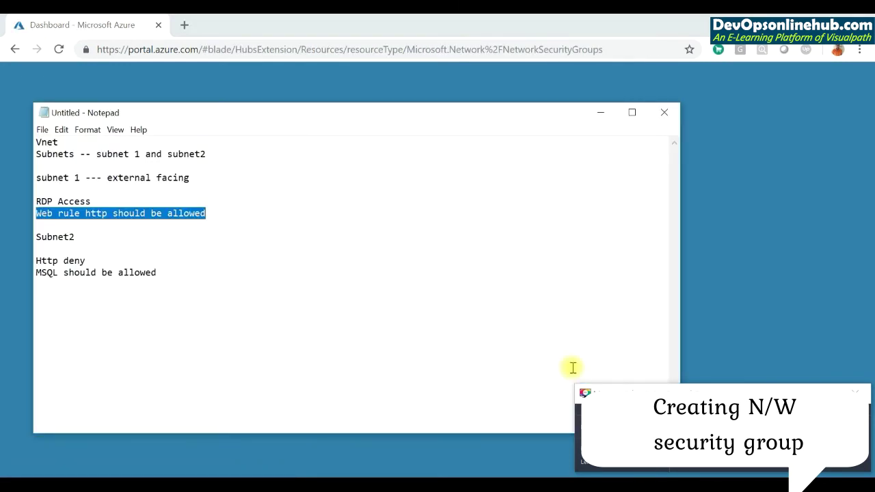
{"action": "left_click", "coordinate": [39, 201]}
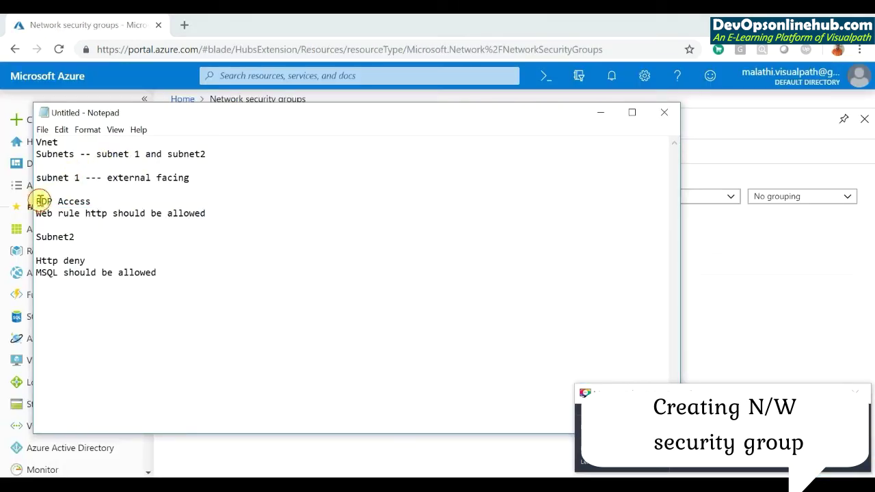
{"action": "left_click_drag", "start_coordinate": [39, 201], "coordinate": [209, 212]}
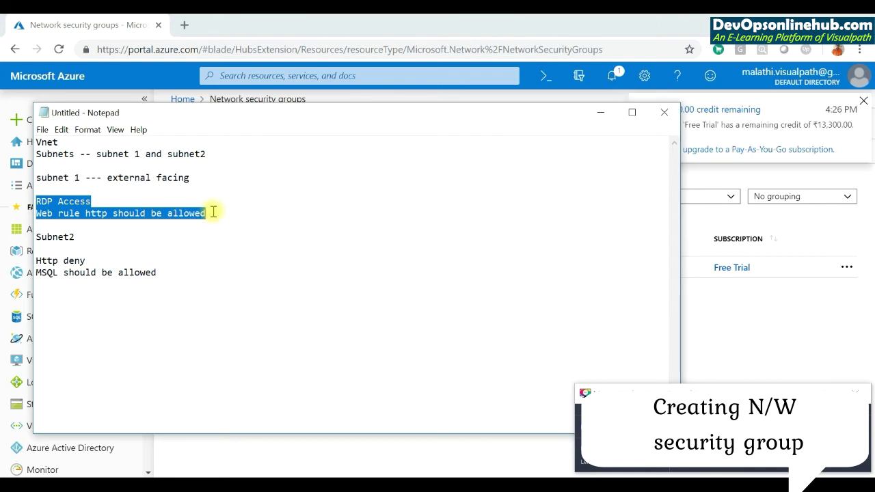
Switch back to the Azure portal and open the inbound security rules of Subnet1nsg
{"action": "key", "text": "alt+Tab"}
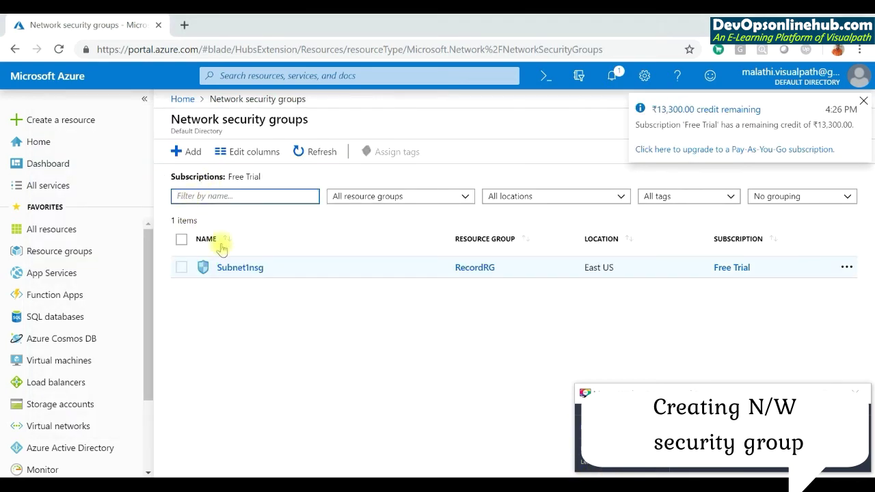
{"action": "left_click", "coordinate": [240, 269]}
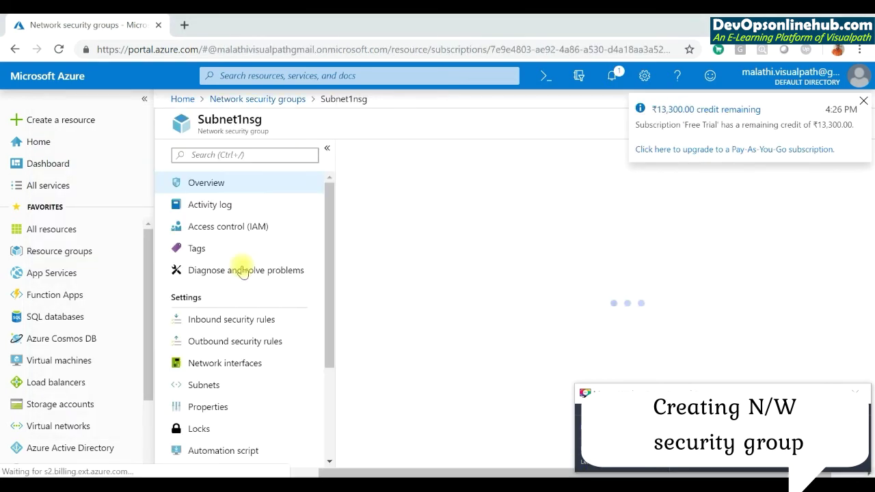
{"action": "left_click", "coordinate": [236, 321]}
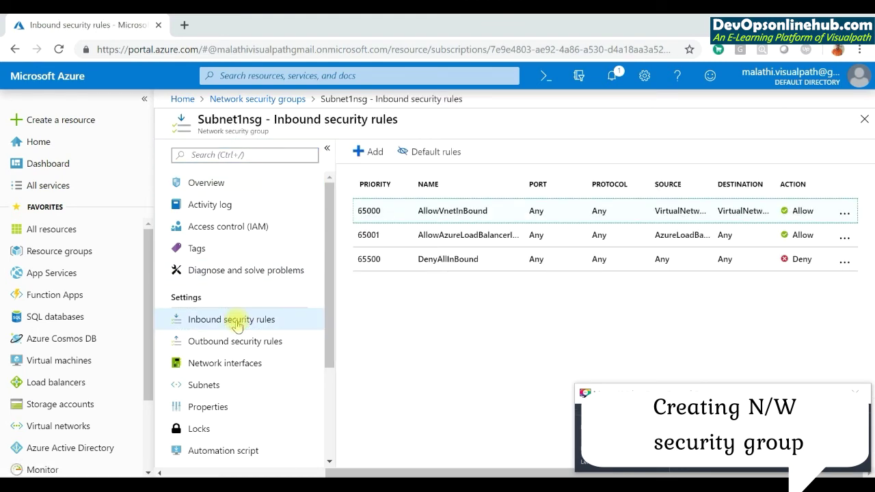
Start a new inbound security rule in basic mode with service RDP and the name "Allow_RDP"
{"action": "left_click", "coordinate": [375, 153]}
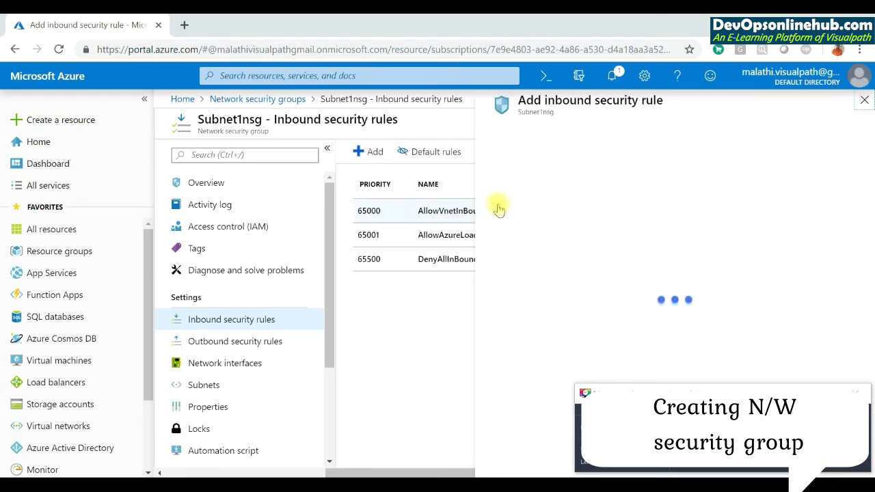
{"action": "left_click", "coordinate": [514, 133]}
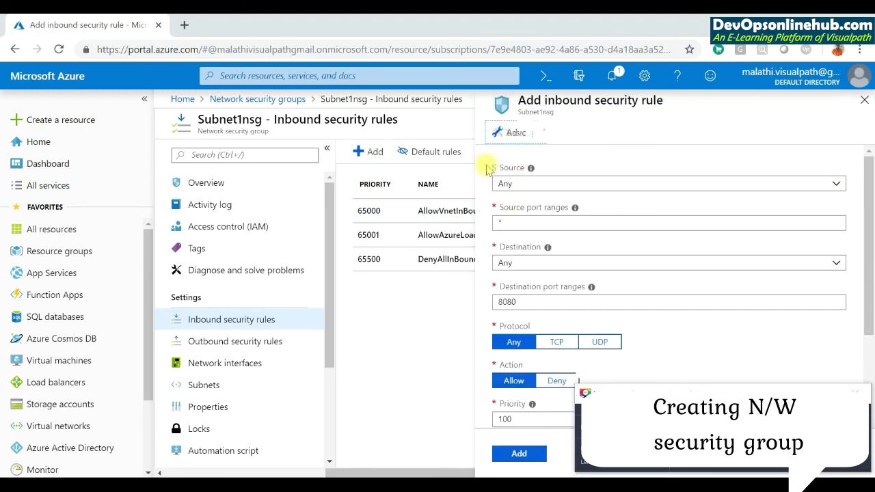
{"action": "left_click", "coordinate": [542, 184]}
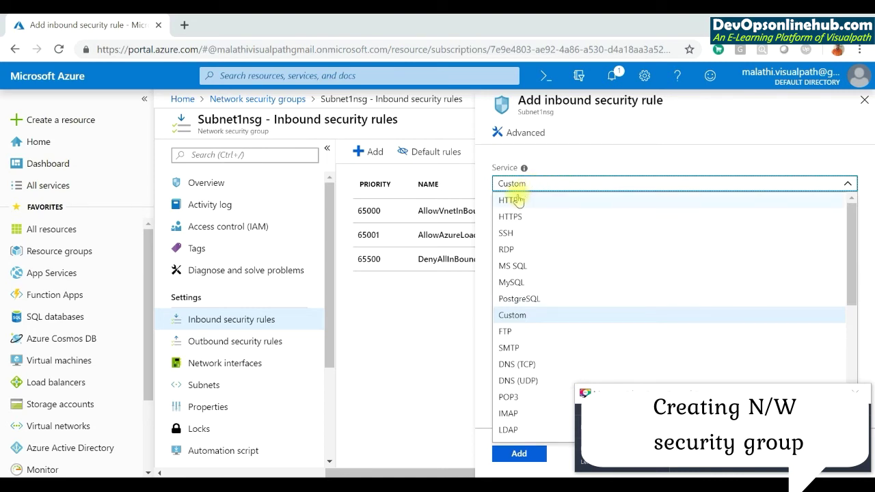
{"action": "left_click", "coordinate": [506, 250]}
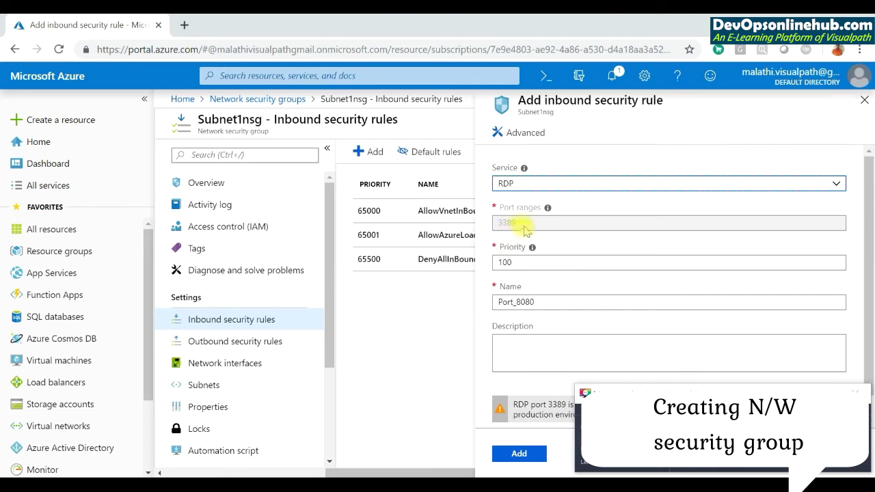
{"action": "left_click_drag", "start_coordinate": [539, 301], "coordinate": [459, 301]}
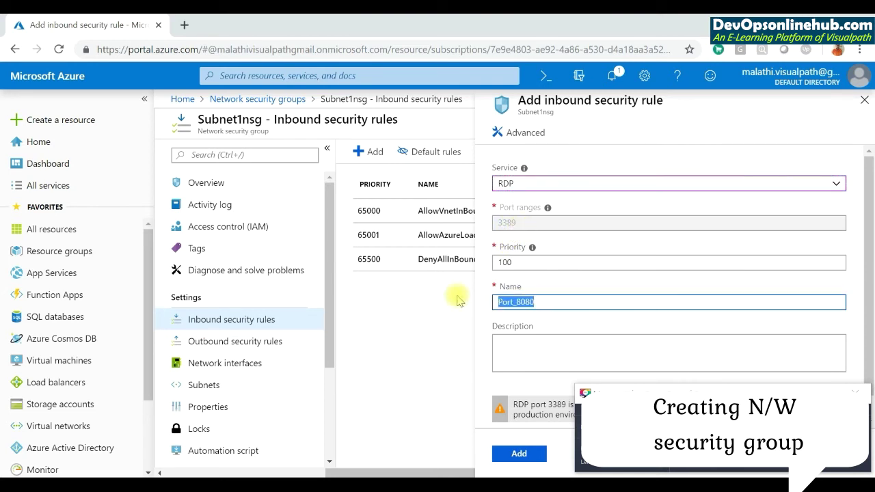
{"action": "type", "text": "Allow_RDP"}
Review the advanced settings of the Allow_RDP rule and add it to Subnet1nsg
{"action": "left_click", "coordinate": [525, 135]}
{"action": "scroll", "coordinate": [872, 320], "scroll_direction": "down", "scroll_amount": 2}
{"action": "scroll", "coordinate": [871, 320], "scroll_direction": "down", "scroll_amount": 1}
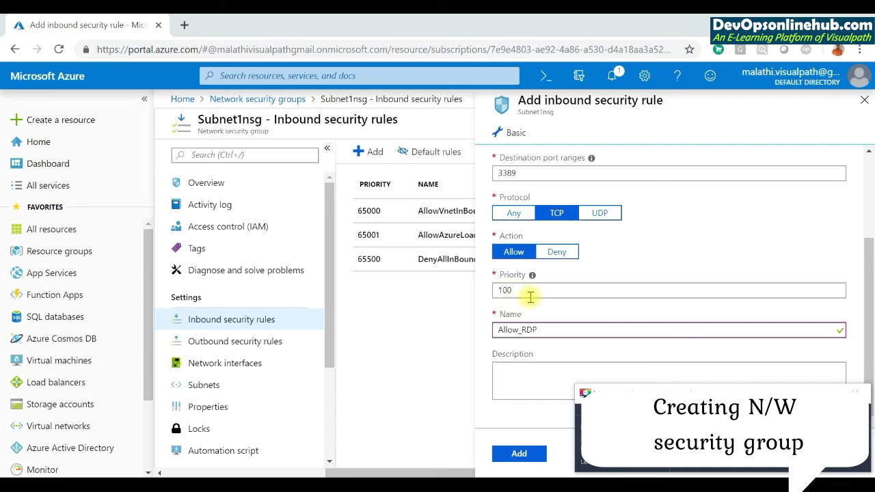
{"action": "left_click", "coordinate": [517, 454]}
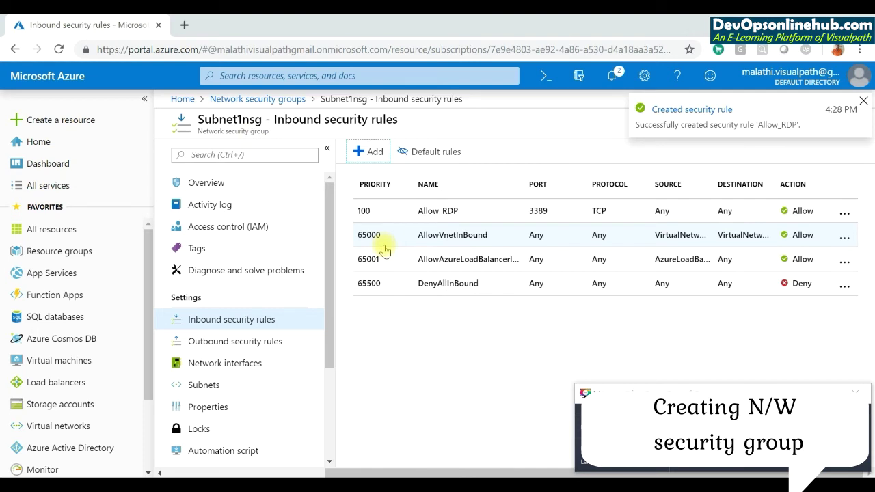
Start another inbound security rule for Subnet1nsg in basic mode and set its service to HTTP
{"action": "left_click", "coordinate": [368, 153]}
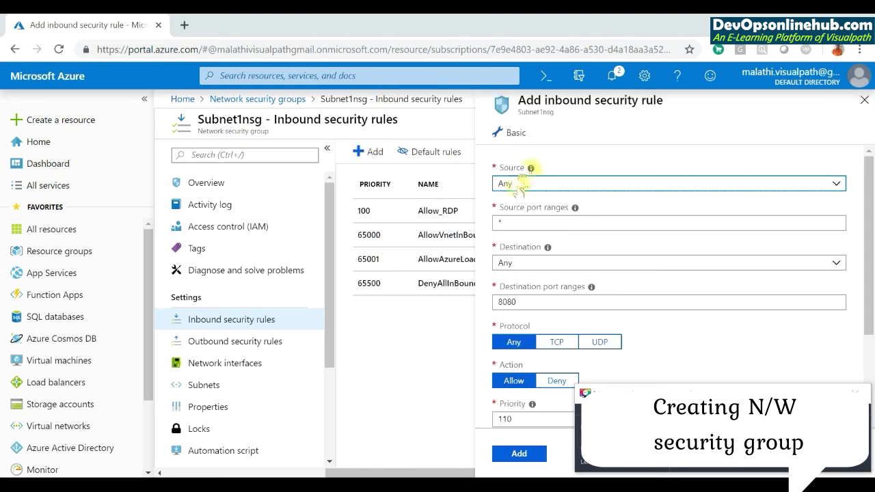
{"action": "left_click", "coordinate": [521, 184]}
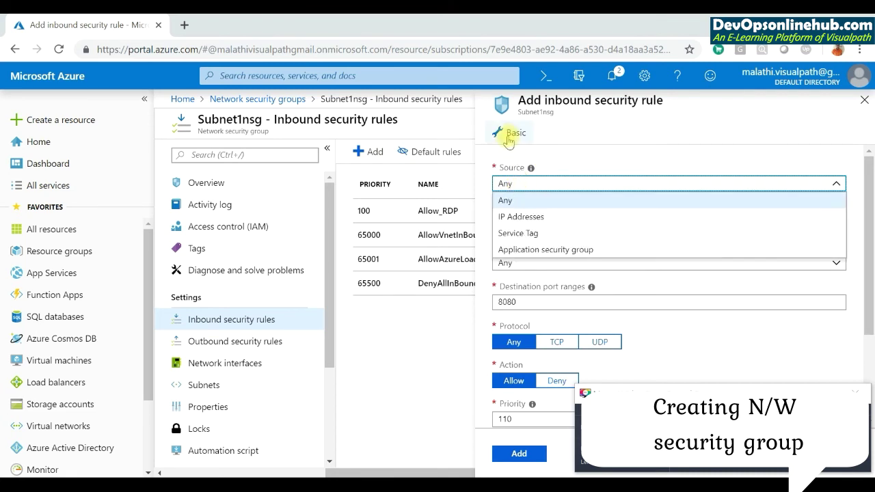
{"action": "left_click", "coordinate": [615, 152]}
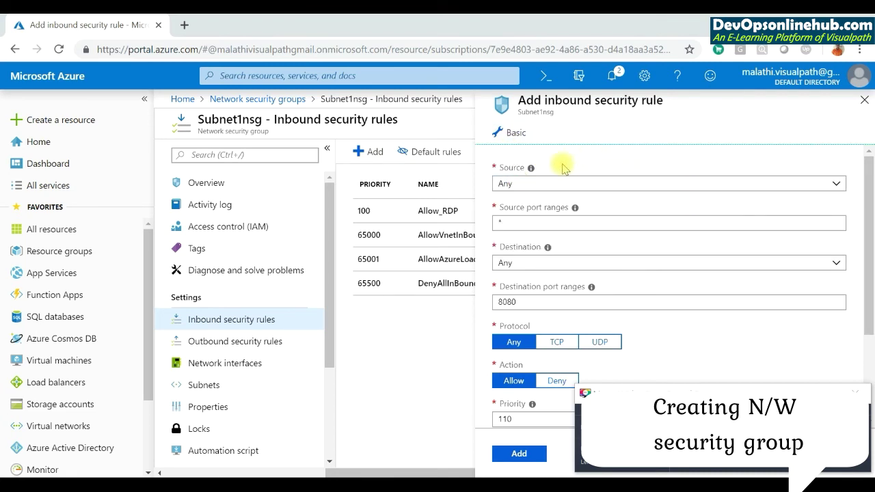
{"action": "left_click", "coordinate": [506, 131]}
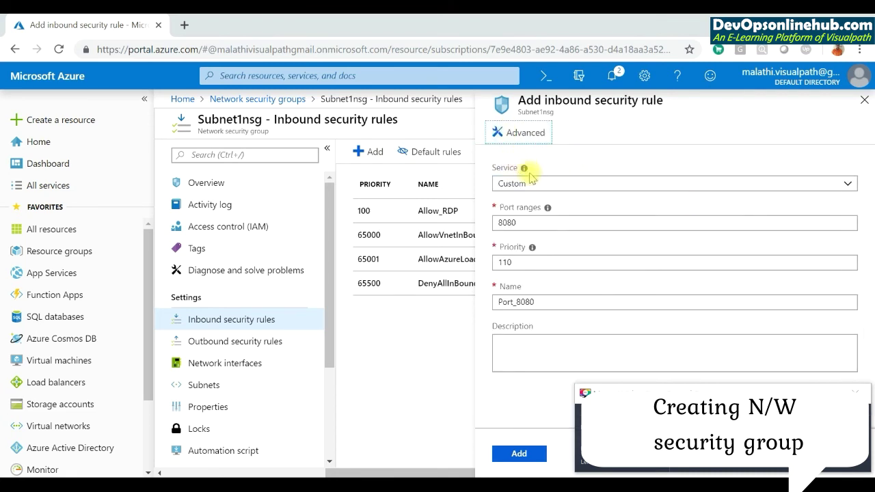
{"action": "left_click", "coordinate": [526, 184]}
{"action": "left_click", "coordinate": [518, 198]}
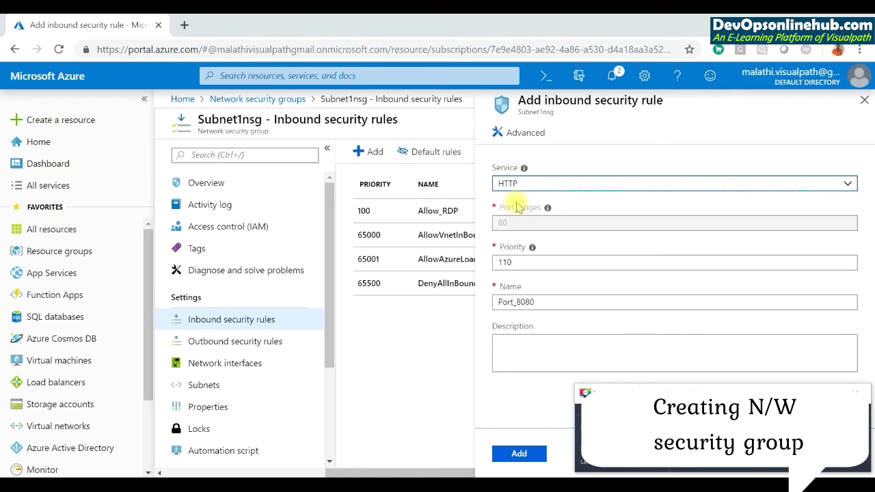
Name the HTTP rule "Allow_Web" and add it to the inbound security rules
{"action": "double_click", "coordinate": [538, 301]}
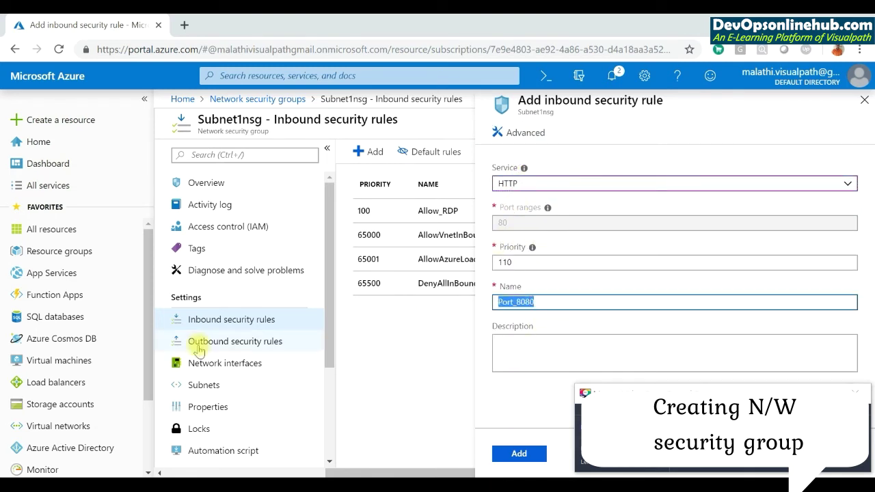
{"action": "type", "text": "Allow"}
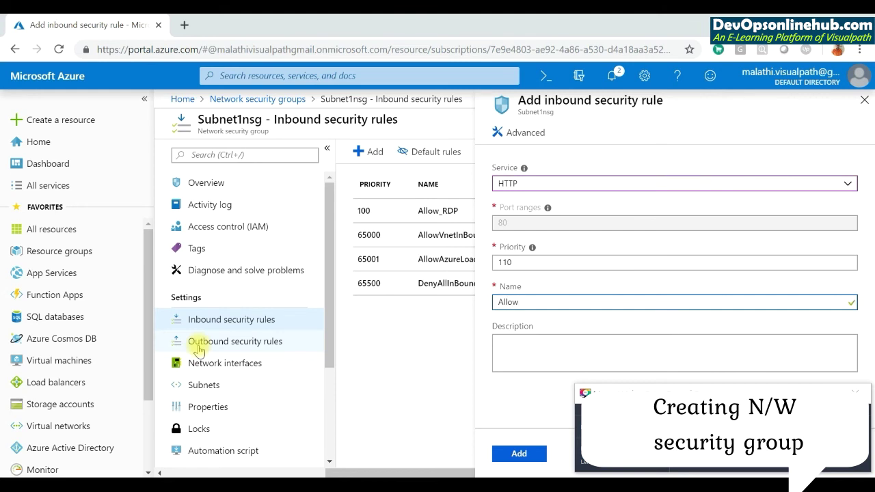
{"action": "type", "text": "_Web"}
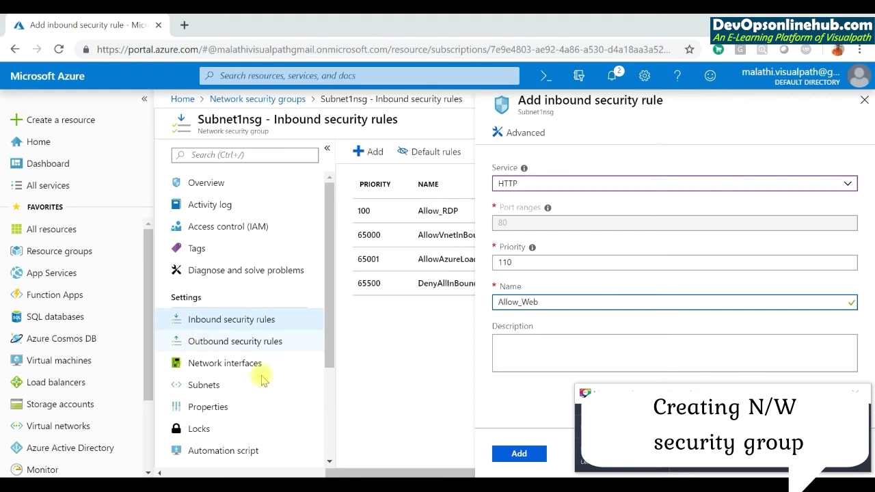
{"action": "left_click", "coordinate": [522, 456]}
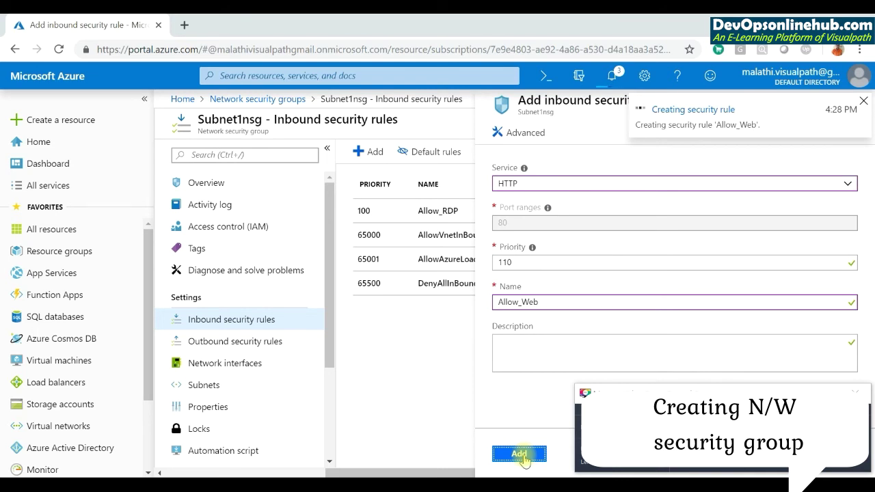
Check the RDP and web access requirements for subnet 1 in the Notepad notes, and return to the Azure portal
{"action": "key", "text": "alt+Tab"}
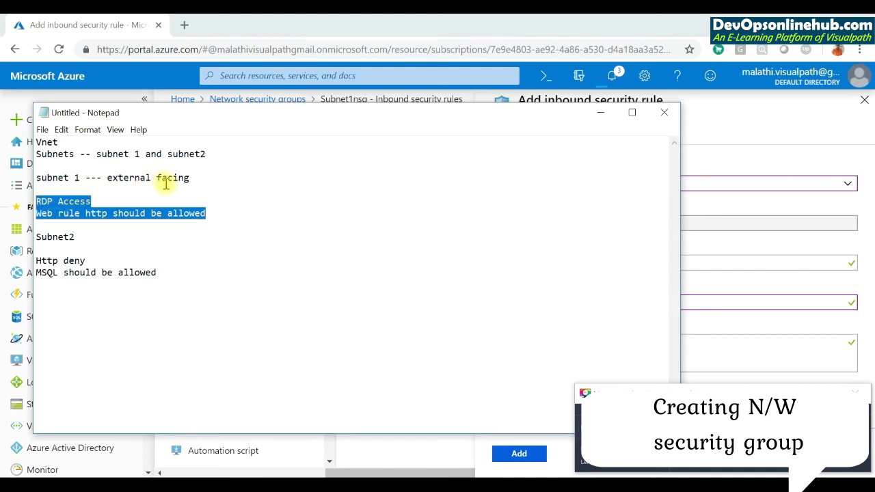
{"action": "left_click", "coordinate": [132, 204]}
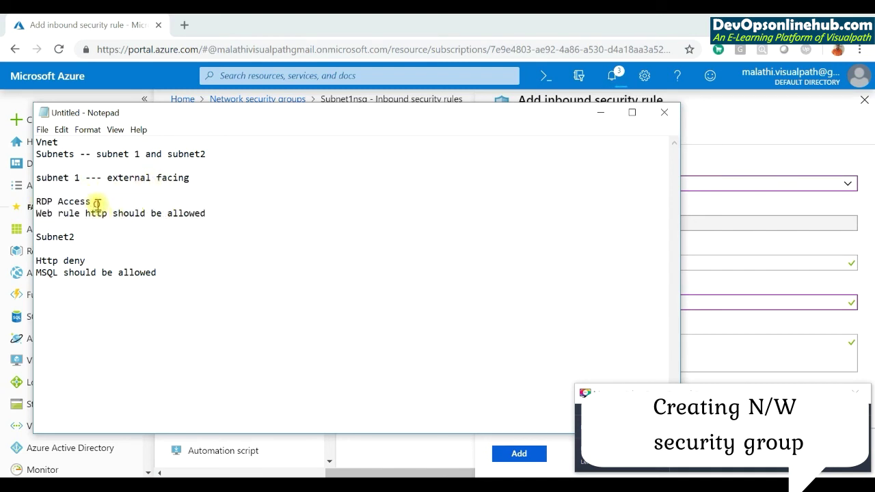
{"action": "left_click_drag", "start_coordinate": [98, 203], "coordinate": [25, 203]}
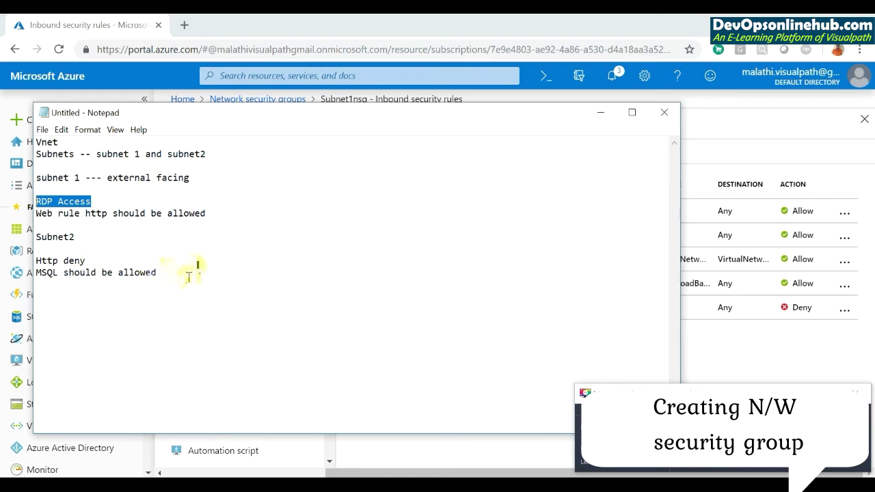
{"action": "left_click", "coordinate": [727, 130]}
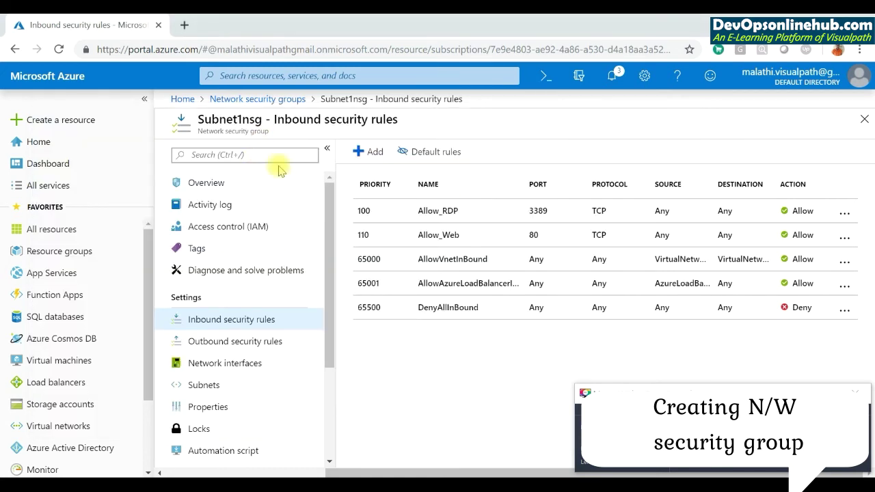
Create a network security group named "subnet2nsg" in resource group RecordRG, located in East US
{"action": "left_click", "coordinate": [293, 101]}
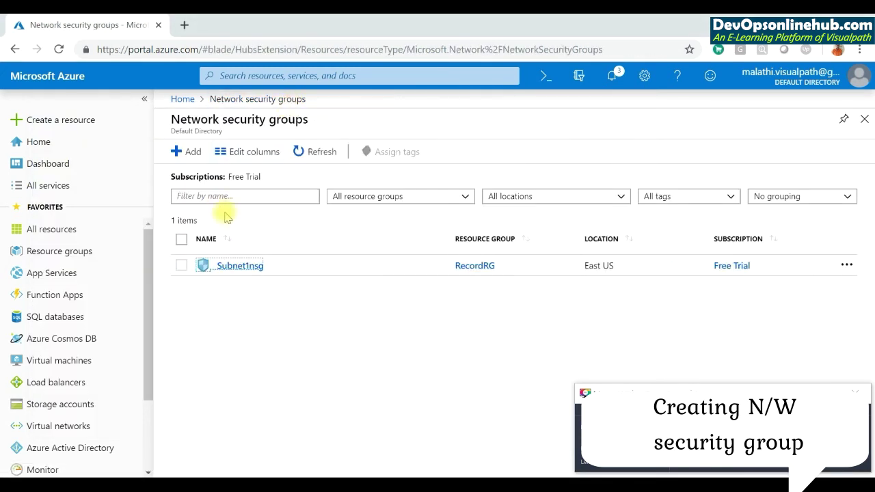
{"action": "left_click", "coordinate": [180, 153]}
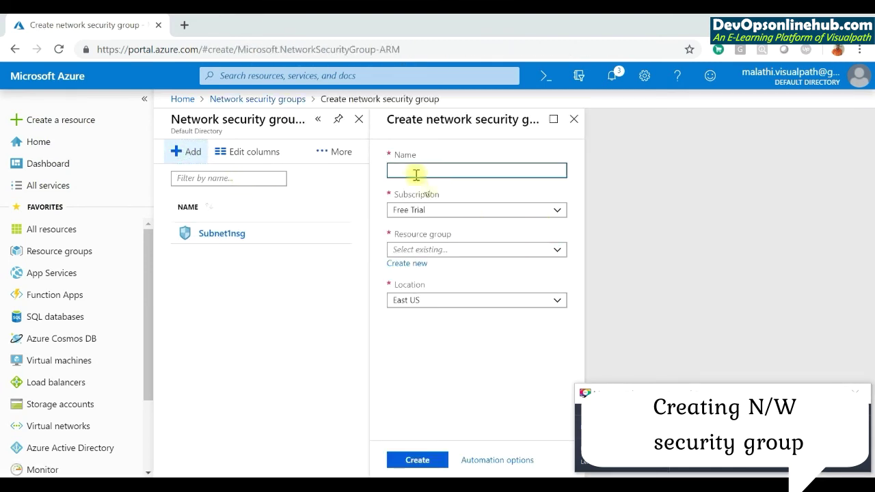
{"action": "type", "text": "subnet2nsg"}
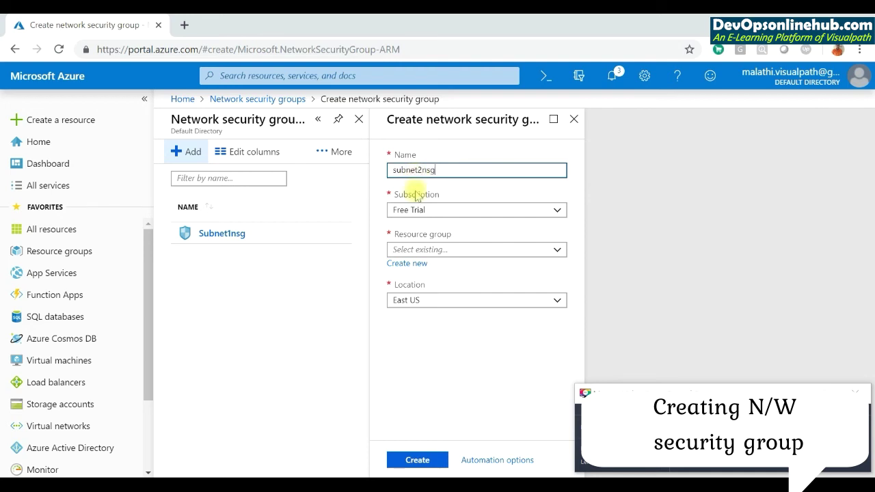
{"action": "left_click", "coordinate": [454, 249]}
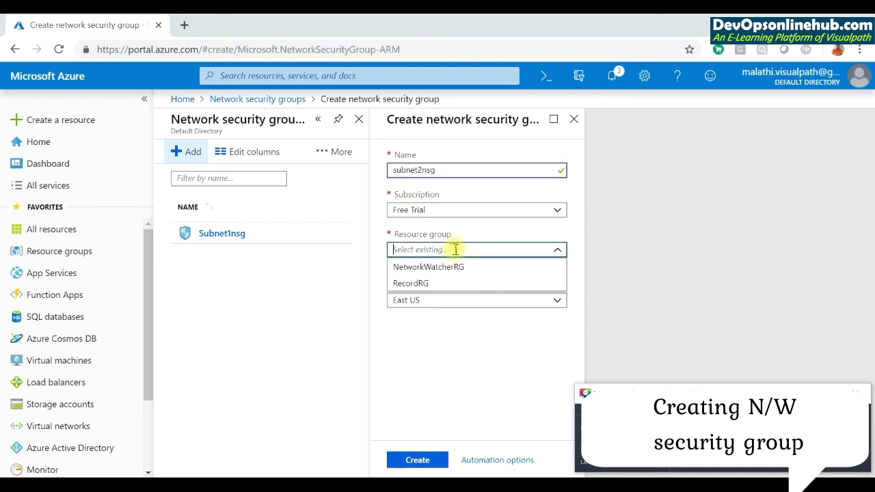
{"action": "left_click", "coordinate": [411, 283]}
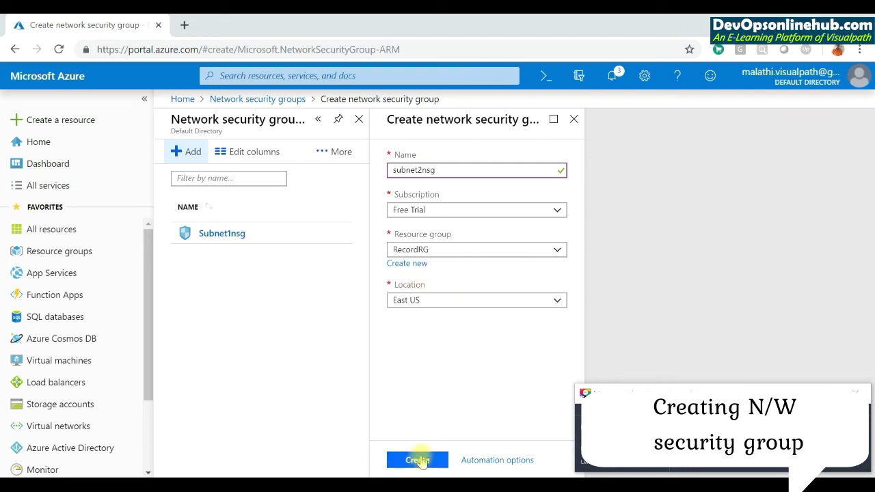
{"action": "left_click", "coordinate": [421, 458]}
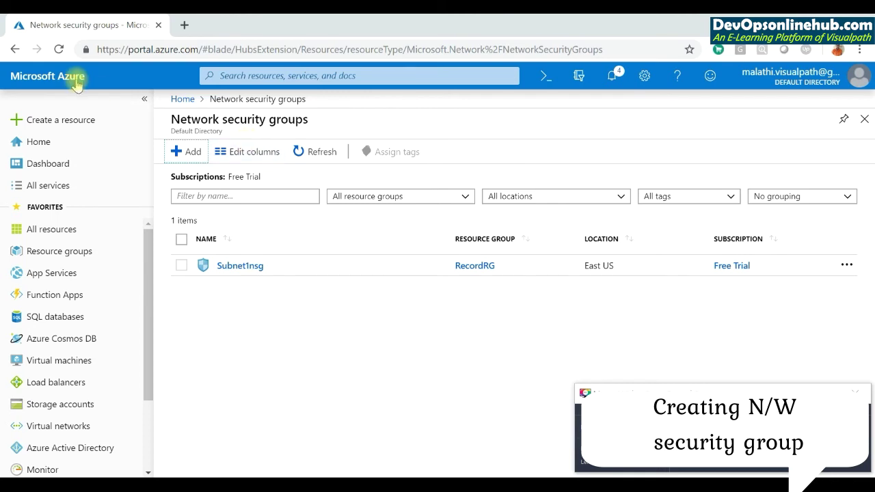
Reload the network security groups, open subnet2nsg and check the Subnet2 requirements in the Notepad notes
{"action": "left_click", "coordinate": [58, 49]}
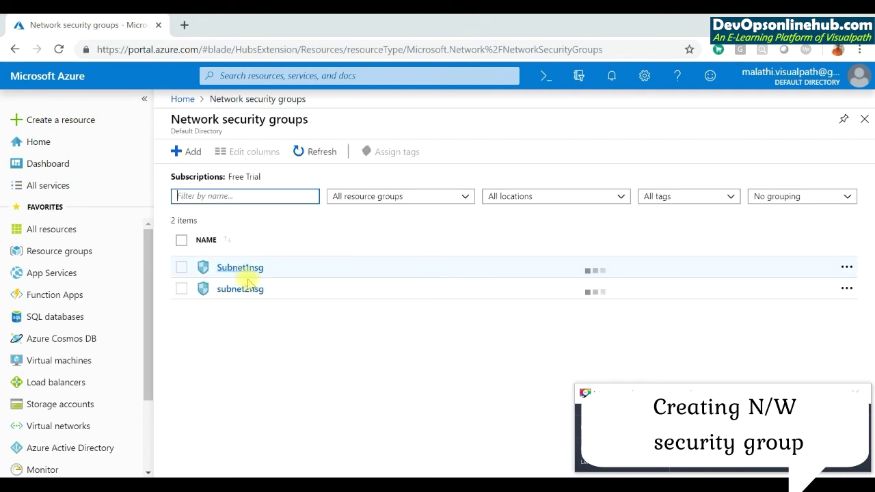
{"action": "left_click", "coordinate": [248, 291]}
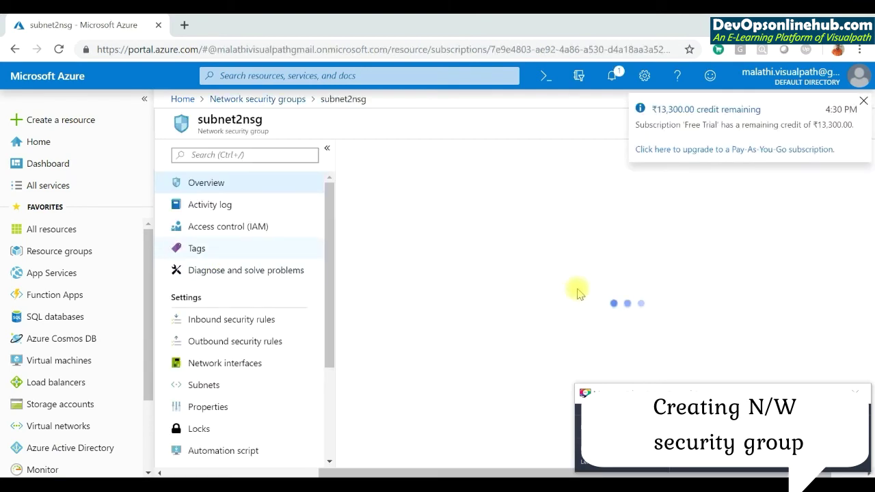
{"action": "key", "text": "alt+Tab"}
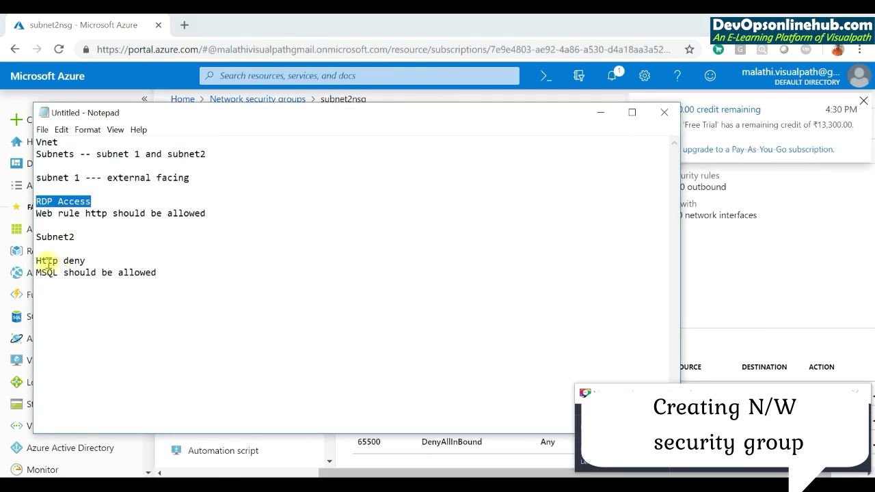
{"action": "left_click_drag", "start_coordinate": [37, 272], "coordinate": [155, 274]}
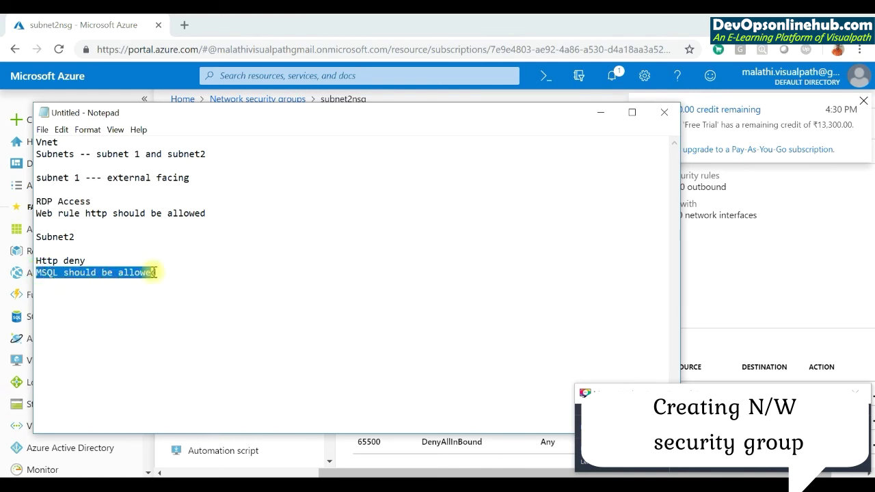
{"action": "left_click_drag", "start_coordinate": [85, 261], "coordinate": [41, 261]}
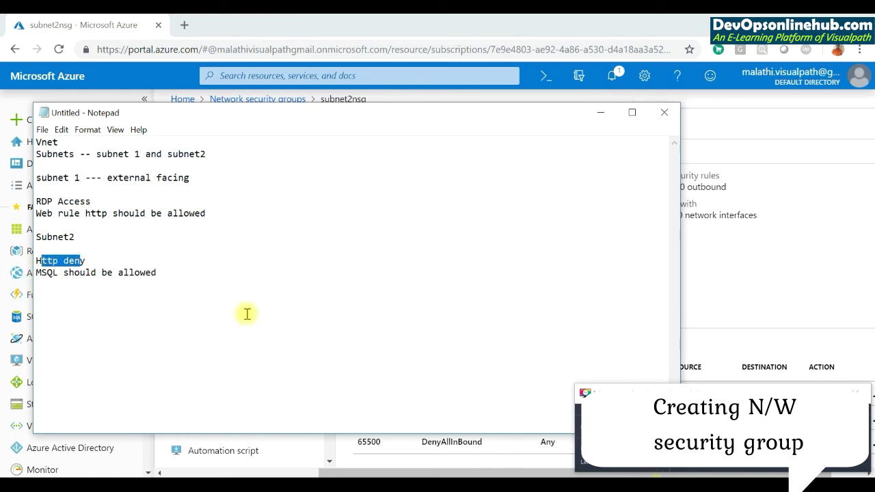
{"action": "key", "text": "alt+Tab"}
Start a new inbound security rule for subnet2nsg in basic mode with service MS SQL
{"action": "left_click", "coordinate": [225, 321]}
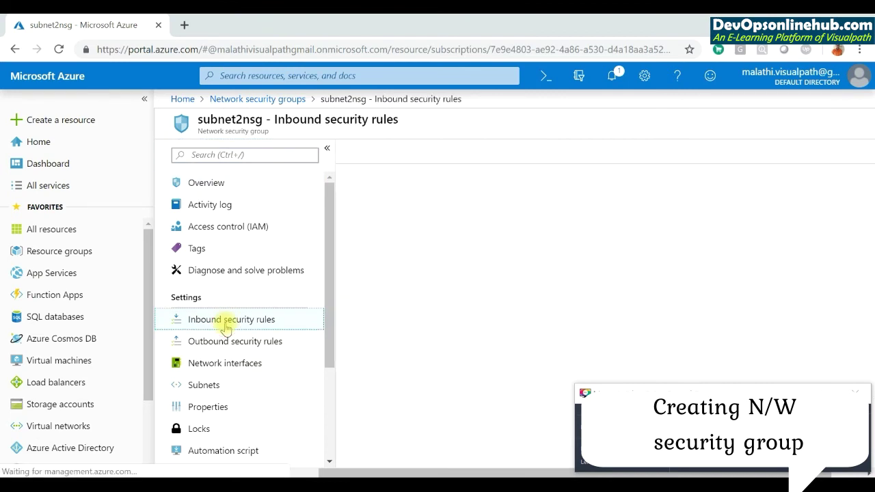
{"action": "left_click", "coordinate": [367, 153]}
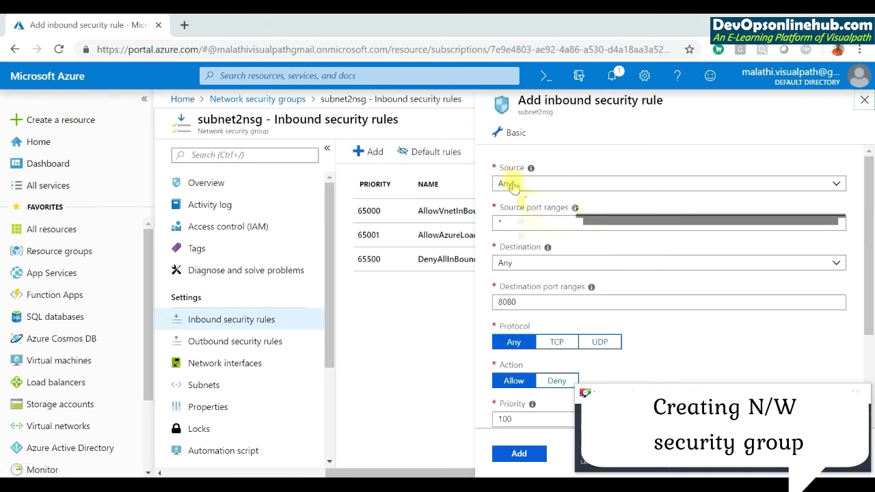
{"action": "left_click", "coordinate": [520, 185]}
{"action": "left_click", "coordinate": [517, 133]}
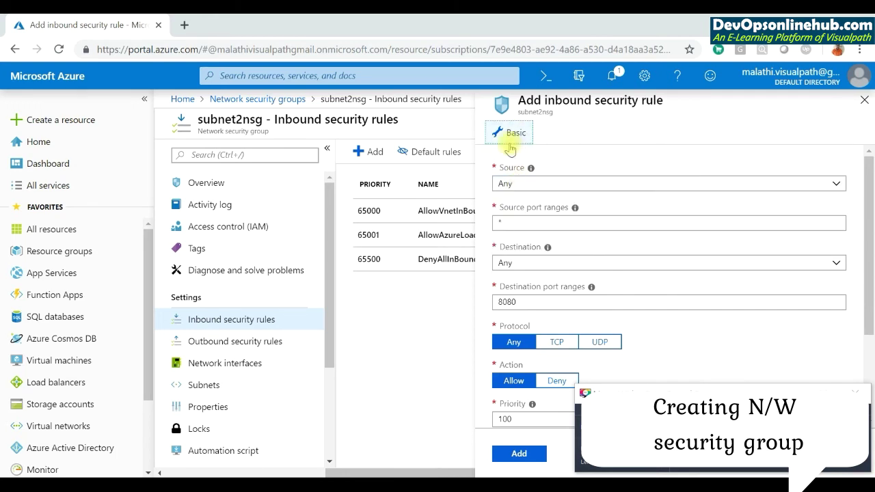
{"action": "left_click", "coordinate": [512, 183]}
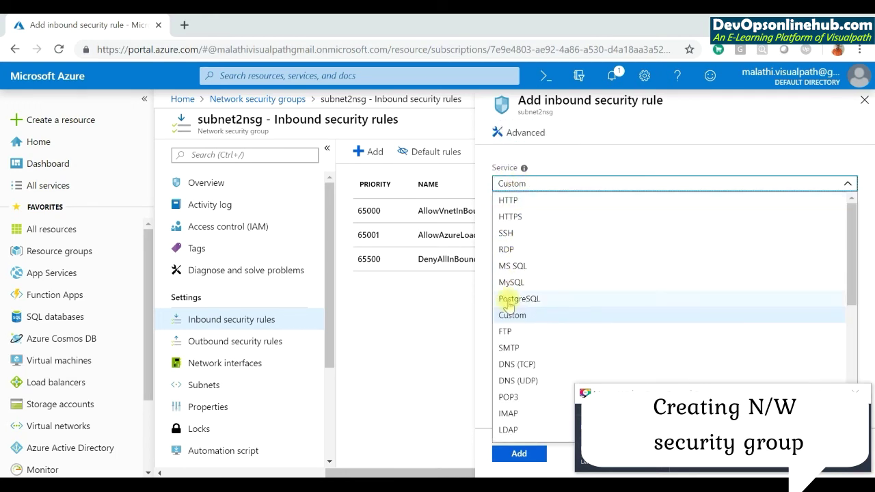
{"action": "left_click", "coordinate": [510, 266]}
Name the MS SQL rule "Allow_SQL" and add it to the inbound rules of subnet2nsg
{"action": "left_click", "coordinate": [553, 303]}
{"action": "key", "text": "ctrl+a"}
{"action": "type", "text": "A"}
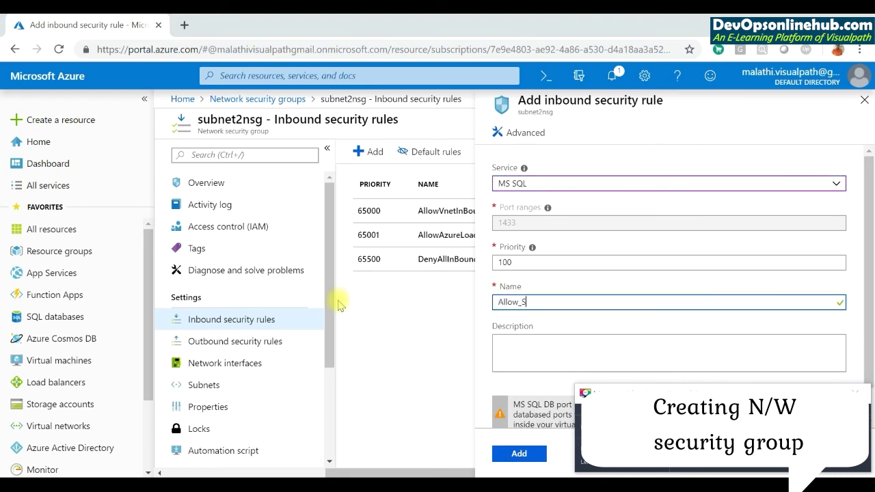
{"action": "left_click", "coordinate": [517, 455]}
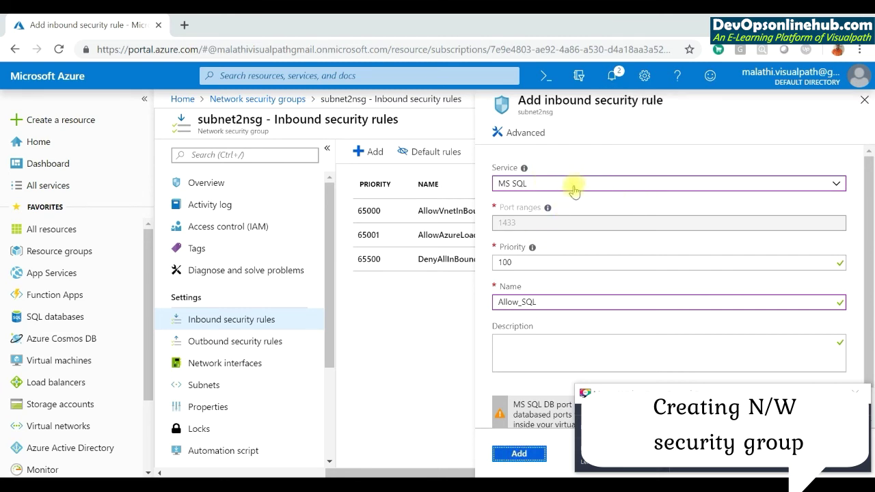
Start a new outbound security rule for subnet2nsg in basic mode with service HTTP
{"action": "left_click", "coordinate": [266, 344]}
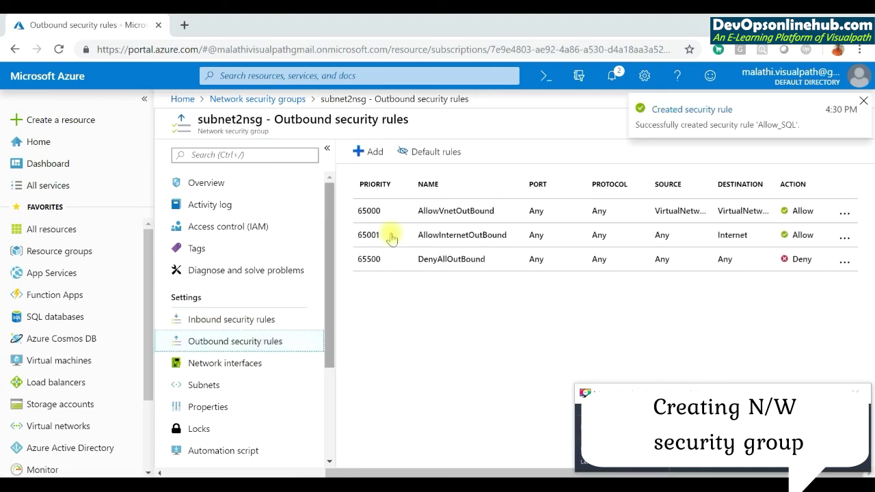
{"action": "left_click", "coordinate": [367, 151]}
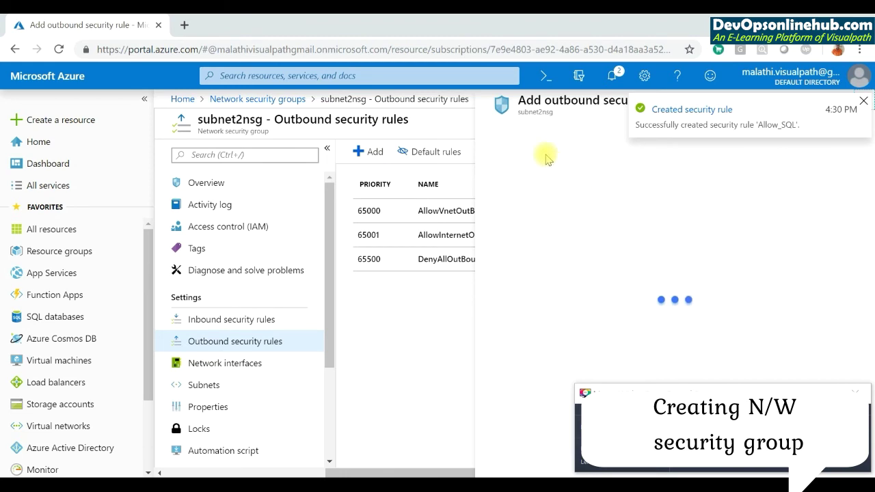
{"action": "left_click", "coordinate": [513, 130]}
{"action": "left_click", "coordinate": [524, 179]}
{"action": "left_click", "coordinate": [523, 197]}
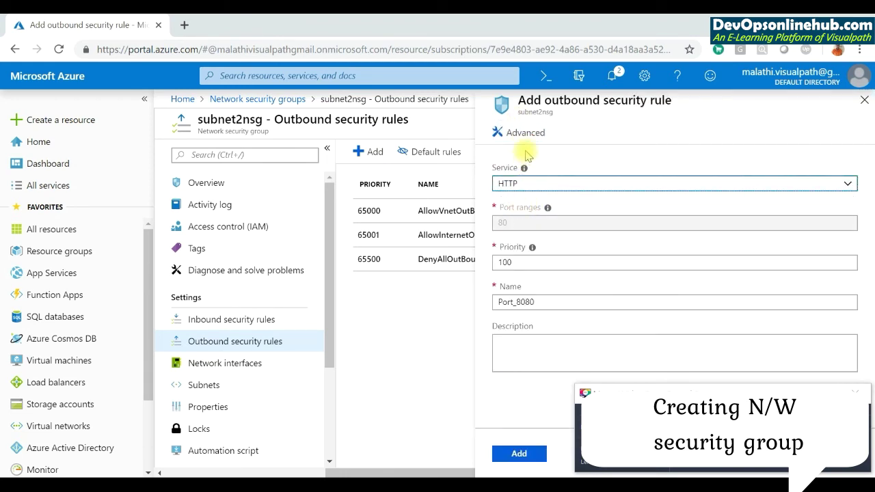
Name the outbound HTTP rule "Deny_Web", set its action to Deny in the advanced settings and add it
{"action": "left_click_drag", "start_coordinate": [551, 306], "coordinate": [340, 306]}
{"action": "type", "text": "Deny_Web"}
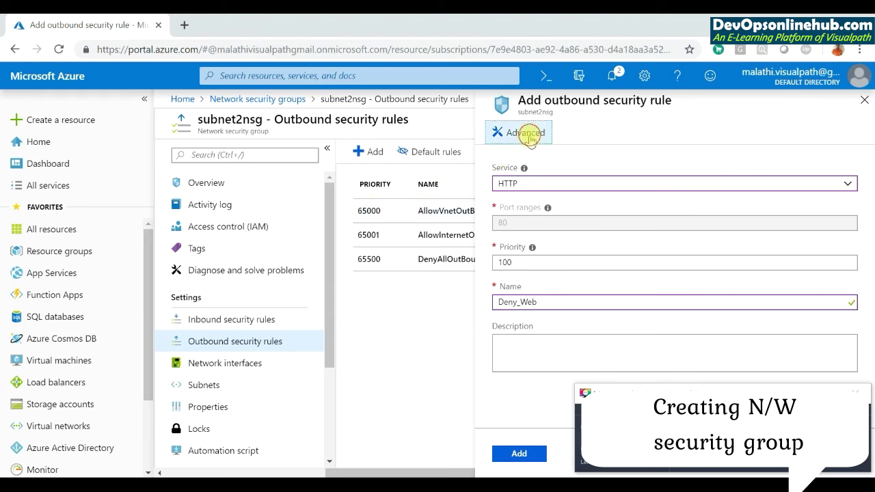
{"action": "left_click", "coordinate": [527, 132]}
{"action": "scroll", "coordinate": [872, 208], "scroll_direction": "down", "scroll_amount": 2}
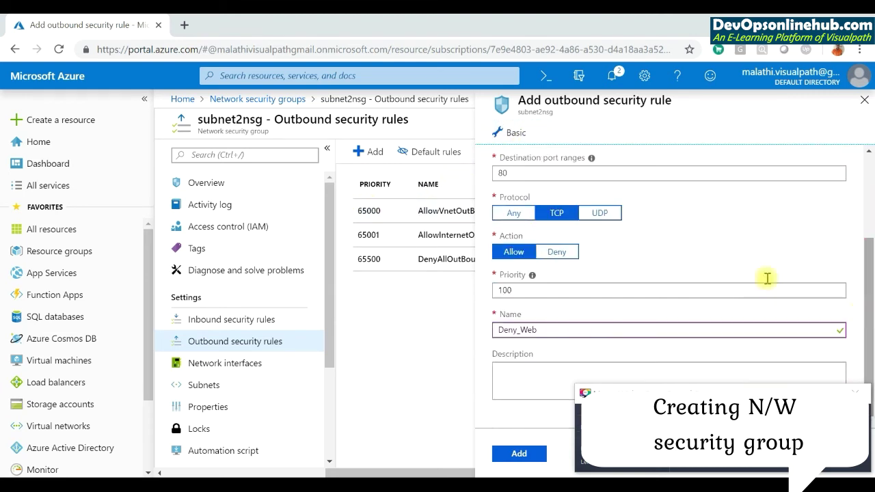
{"action": "left_click", "coordinate": [573, 252]}
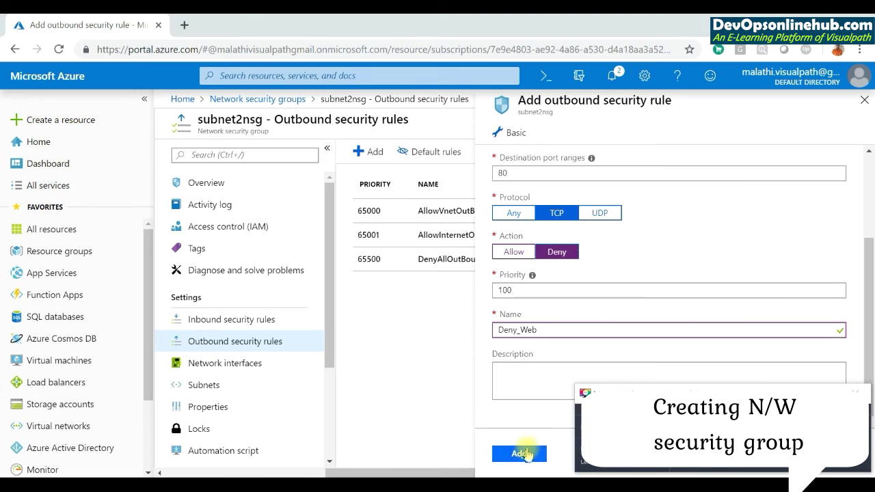
{"action": "left_click", "coordinate": [519, 455]}
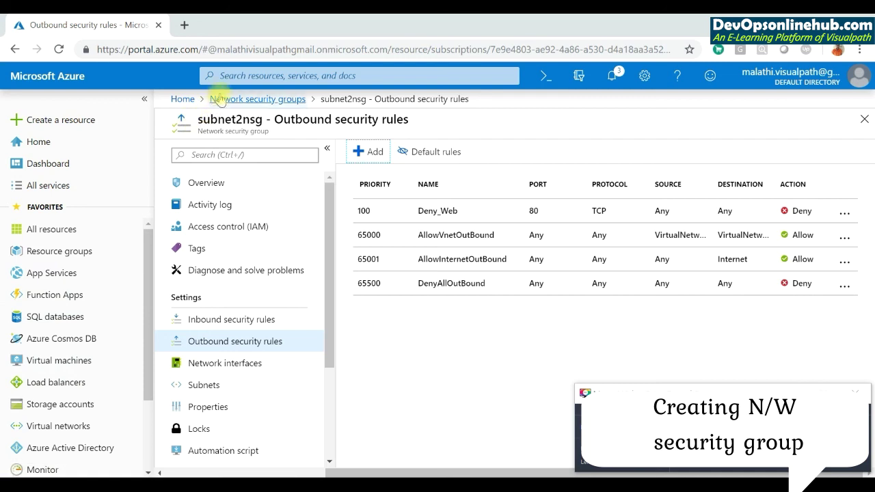
Search the portal for "virtual network" and open the subnets of Vnettest1
{"action": "left_click", "coordinate": [236, 74]}
{"action": "type", "text": "virtual network"}
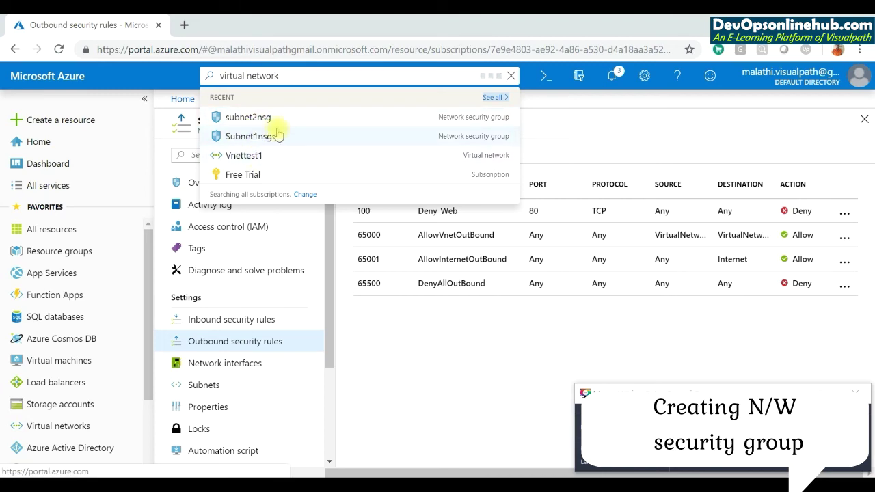
{"action": "left_click", "coordinate": [274, 178]}
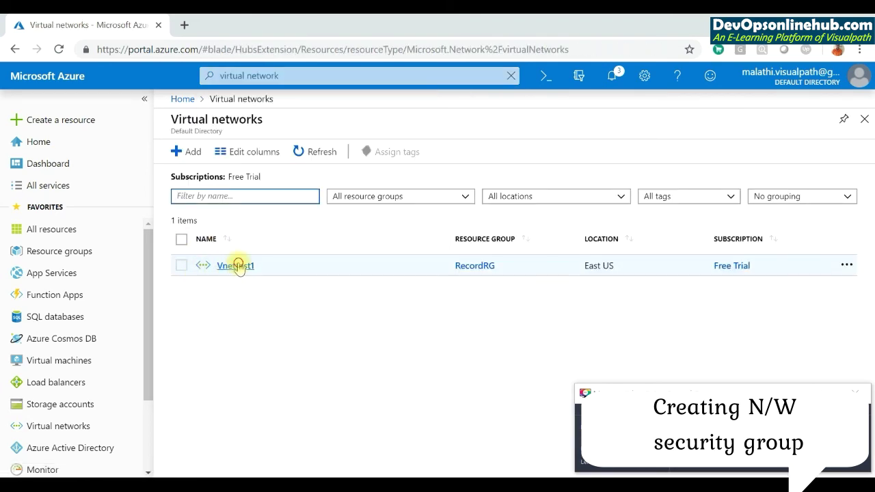
{"action": "left_click", "coordinate": [237, 266]}
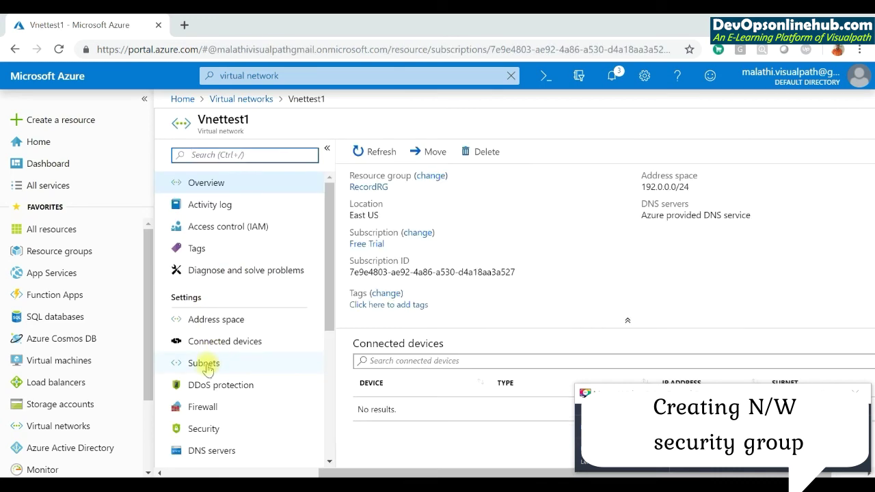
{"action": "left_click", "coordinate": [207, 365]}
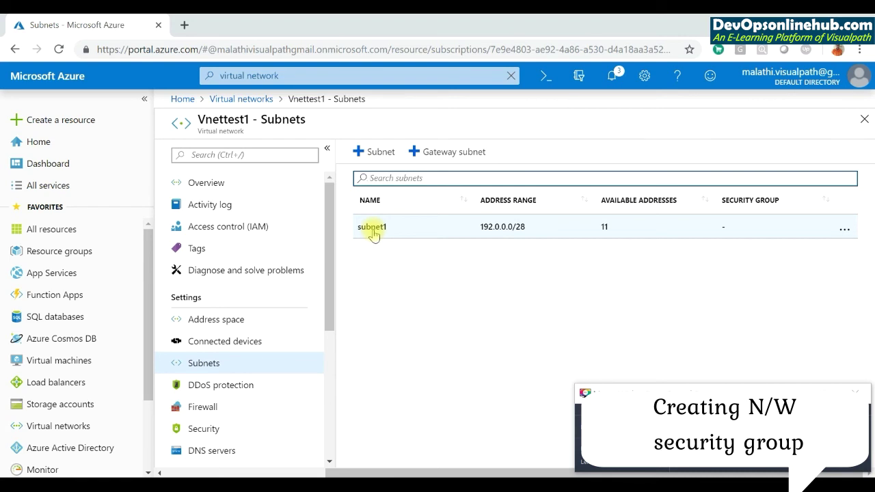
Associate the network security group Subnet1nsg with subnet1 of Vnettest1 and save the subnet
{"action": "left_click", "coordinate": [372, 227]}
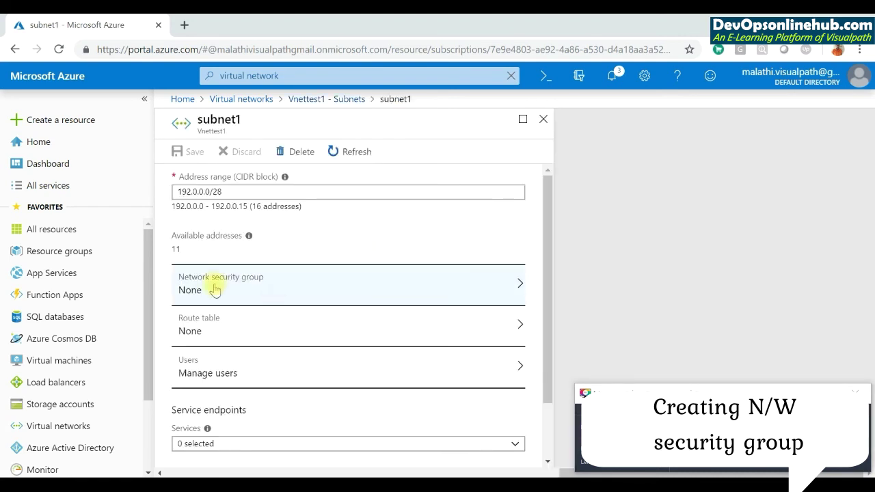
{"action": "left_click", "coordinate": [211, 291]}
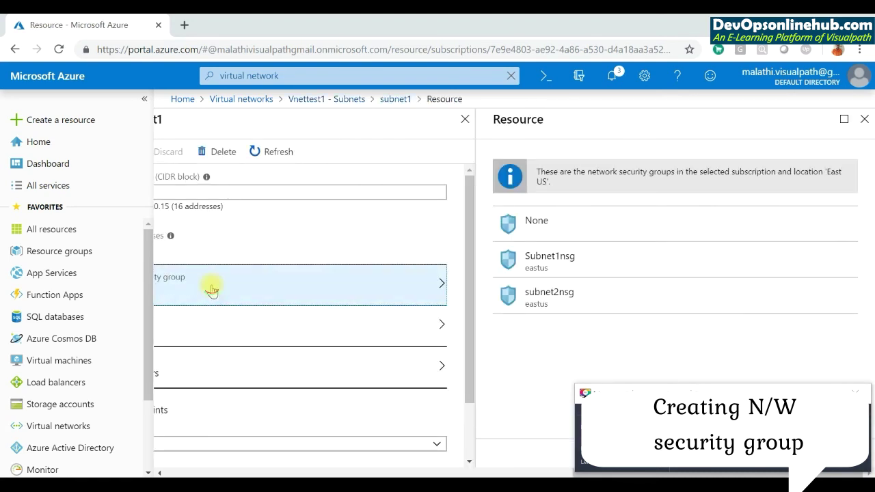
{"action": "left_click", "coordinate": [554, 260]}
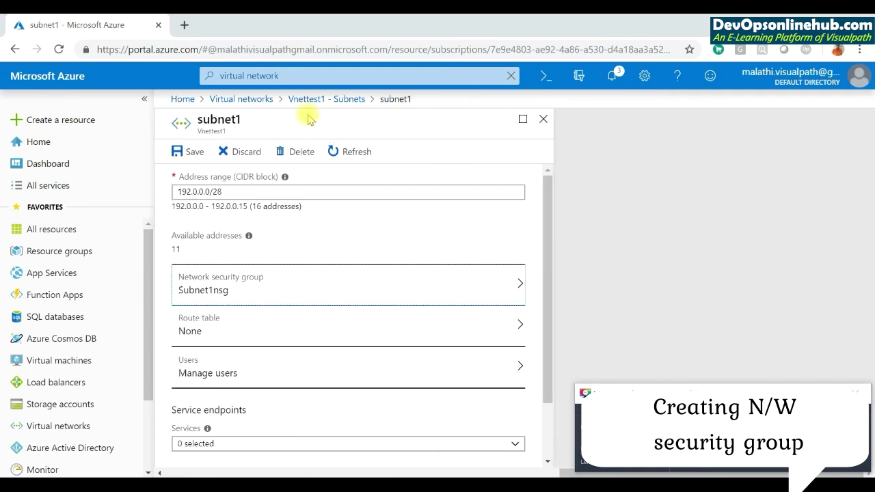
{"action": "left_click_drag", "start_coordinate": [551, 235], "coordinate": [326, 420]}
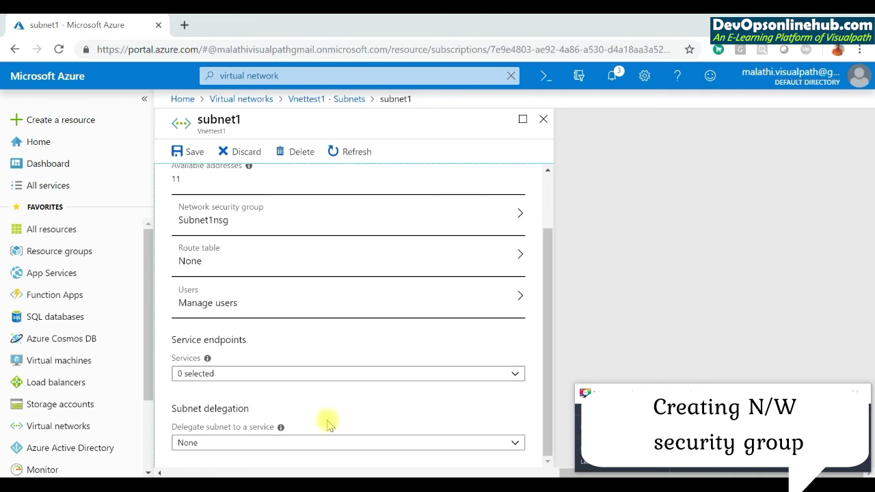
{"action": "left_click", "coordinate": [185, 152]}
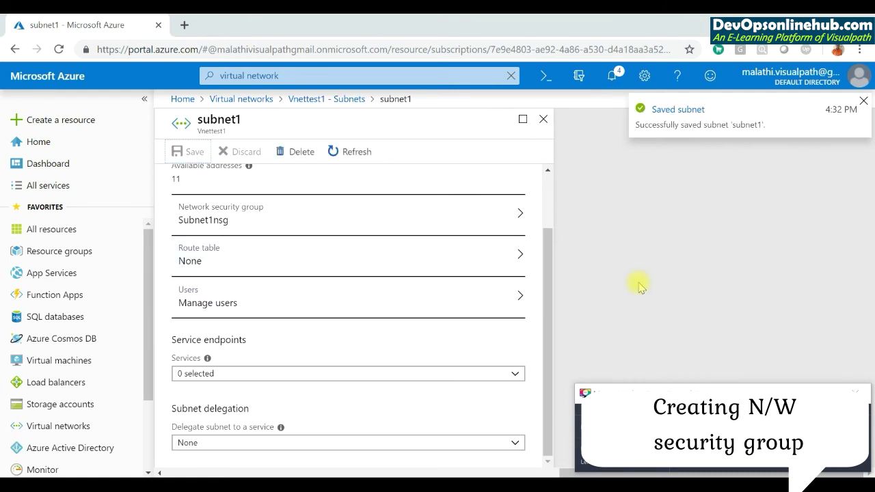
Add a subnet named subnet2 to Vnettest1 with address range 192.0.0.16/28 and network security group subnet2nsg
{"action": "left_click", "coordinate": [308, 98]}
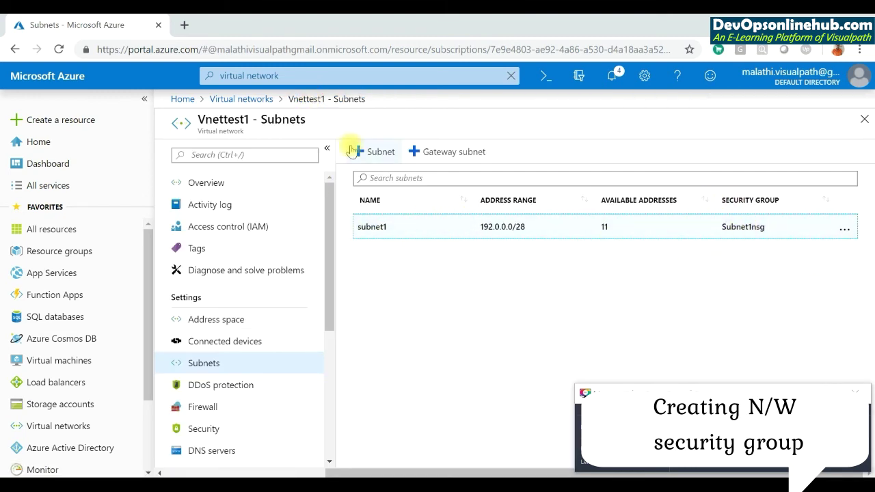
{"action": "left_click", "coordinate": [380, 156]}
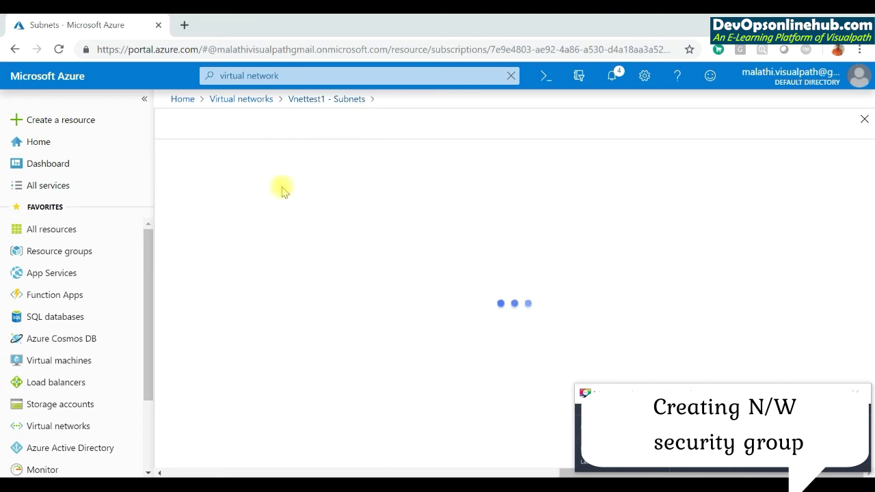
{"action": "left_click", "coordinate": [236, 164]}
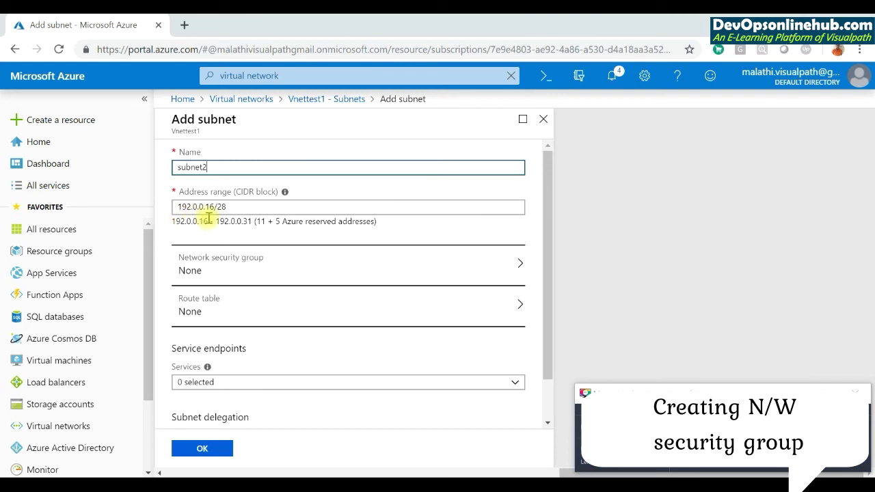
{"action": "double_click", "coordinate": [260, 221]}
{"action": "left_click", "coordinate": [217, 274]}
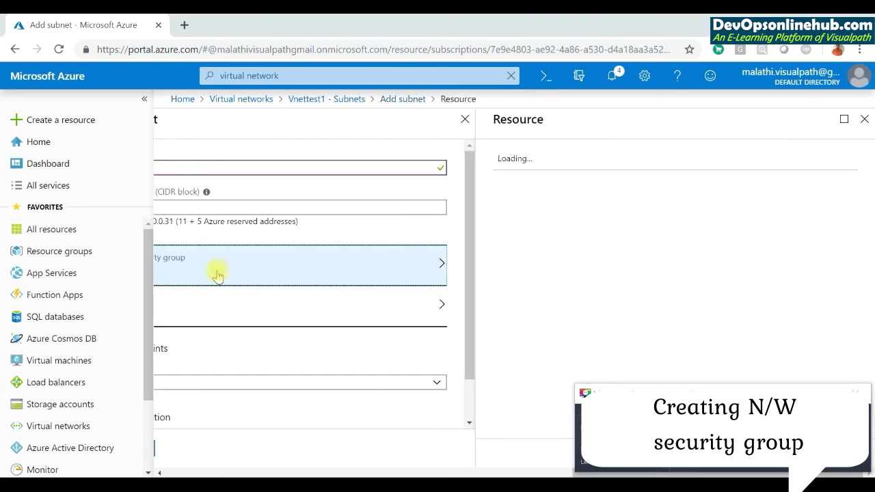
{"action": "left_click", "coordinate": [537, 306]}
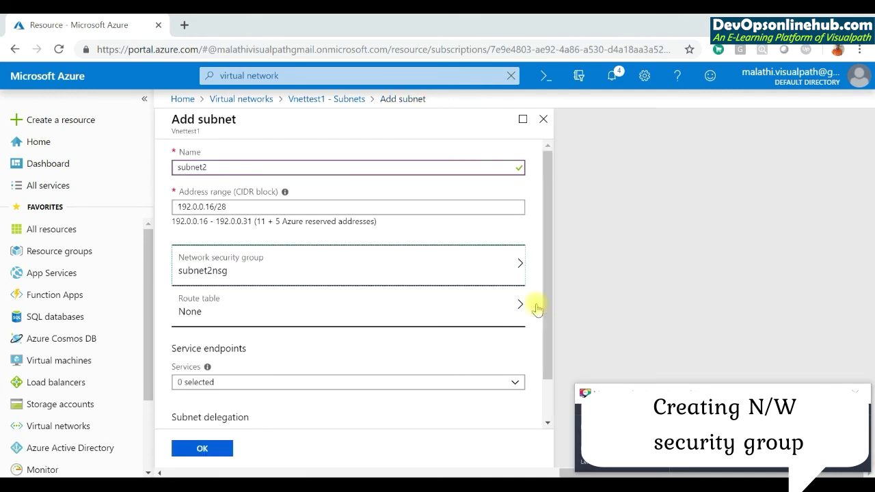
{"action": "left_click", "coordinate": [200, 449]}
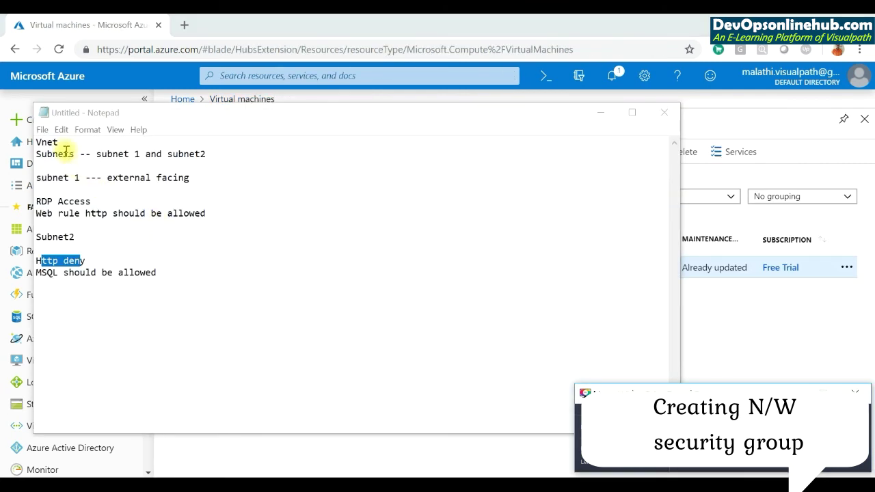
{"action": "left_click_drag", "start_coordinate": [64, 143], "coordinate": [41, 142]}
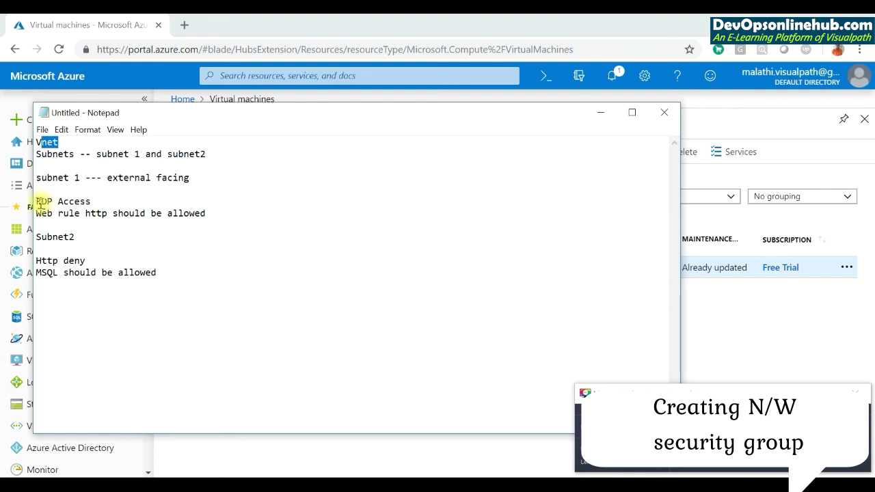
{"action": "left_click_drag", "start_coordinate": [37, 201], "coordinate": [187, 203]}
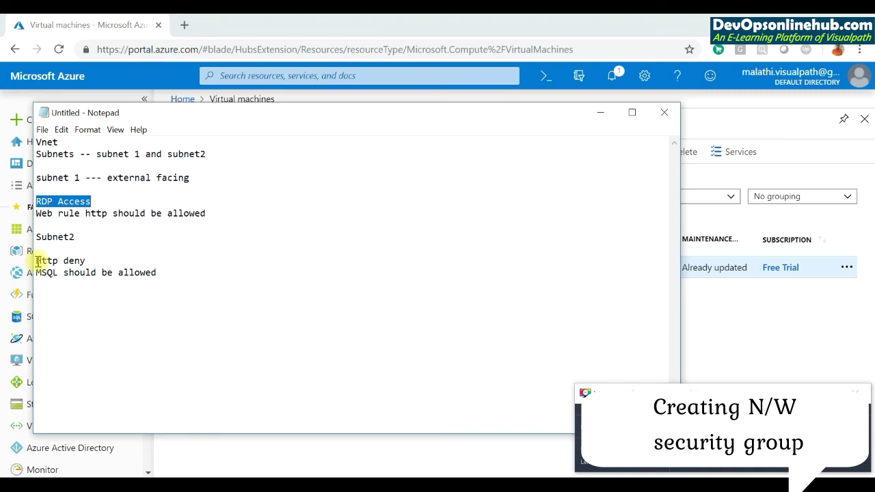
{"action": "left_click_drag", "start_coordinate": [140, 260], "coordinate": [41, 260]}
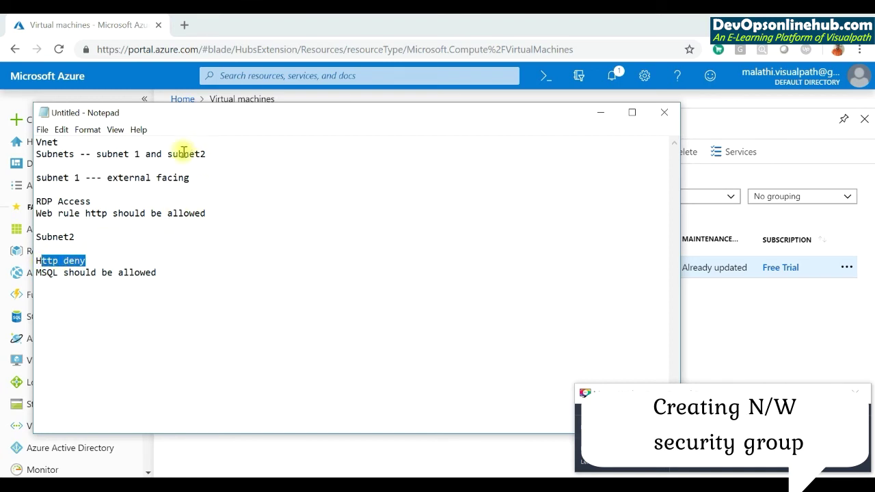
Extend the Notepad notes with a "Subnet1" entry for "VM - windows2012 R2" and a VM entry for the second subnet
{"action": "left_click", "coordinate": [175, 283]}
{"action": "key", "text": "Return"}
{"action": "type", "text": "Subnet1"}
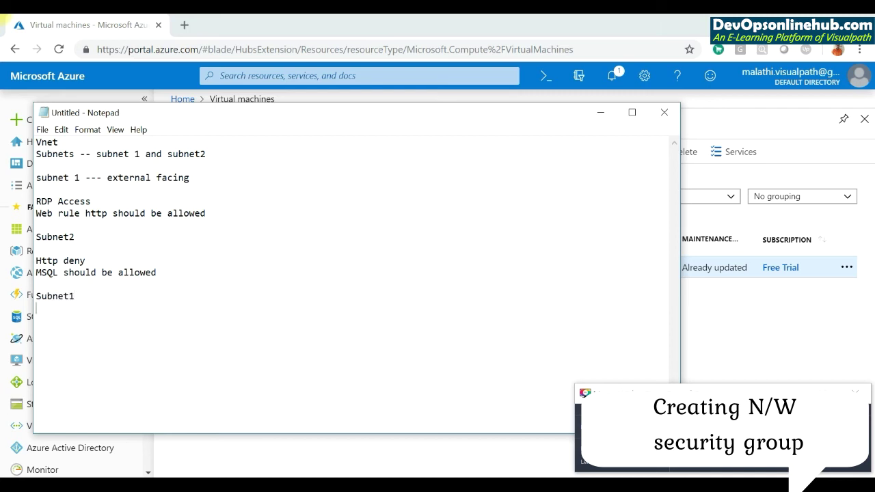
{"action": "type", "text": "VM - windows2012 R2"}
{"action": "key", "text": "Return"}
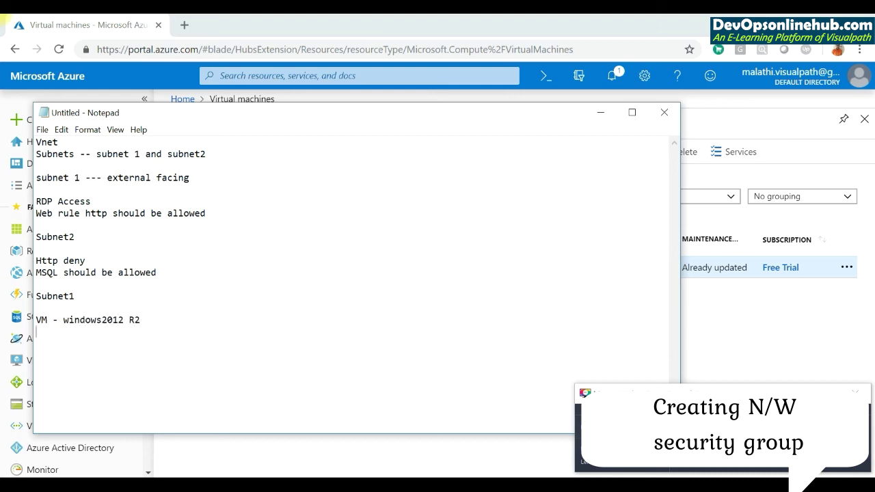
{"action": "type", "text": "subnet  "}
{"action": "type", "text": "VM "}
{"action": "type", "text": "- MSQ"}
{"action": "key", "text": "BackSpace"}
{"action": "type", "text": "S"}
Switch back to the Azure portal, search for "virtual machines" and open the Virtual machines list
{"action": "left_click", "coordinate": [726, 303]}
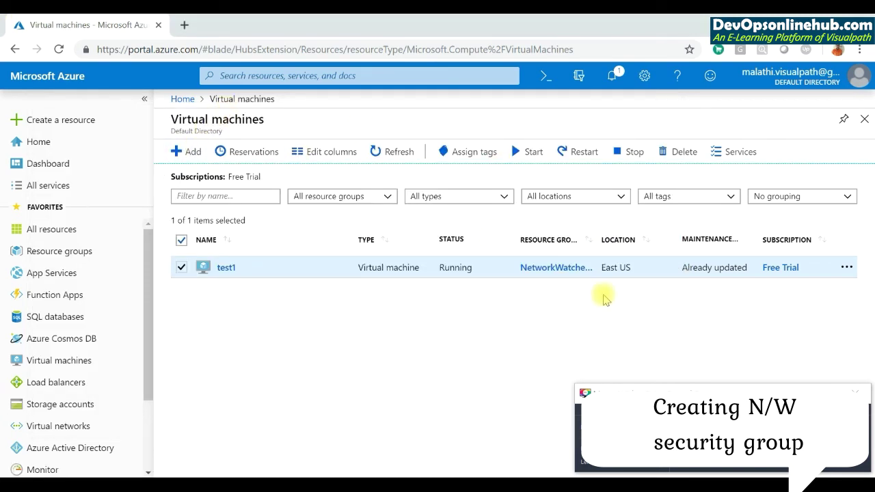
{"action": "left_click", "coordinate": [185, 159]}
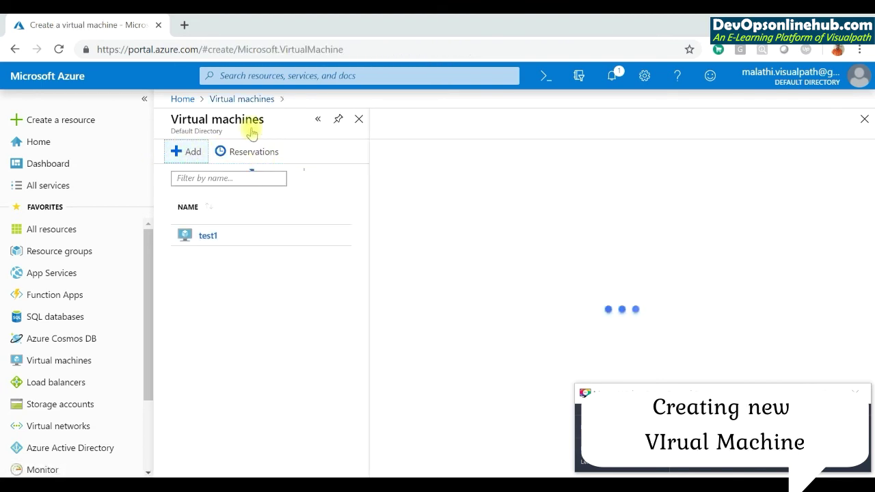
{"action": "left_click", "coordinate": [243, 75]}
{"action": "type", "text": "vi"}
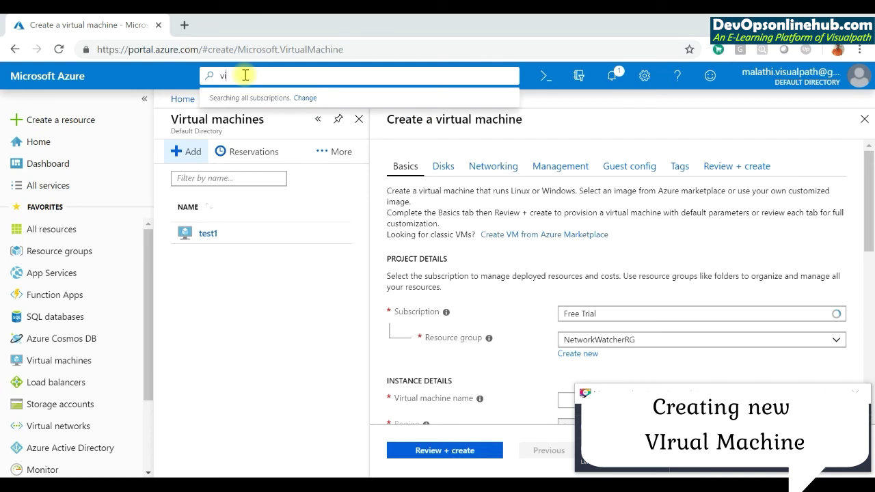
{"action": "type", "text": "rtual machine"}
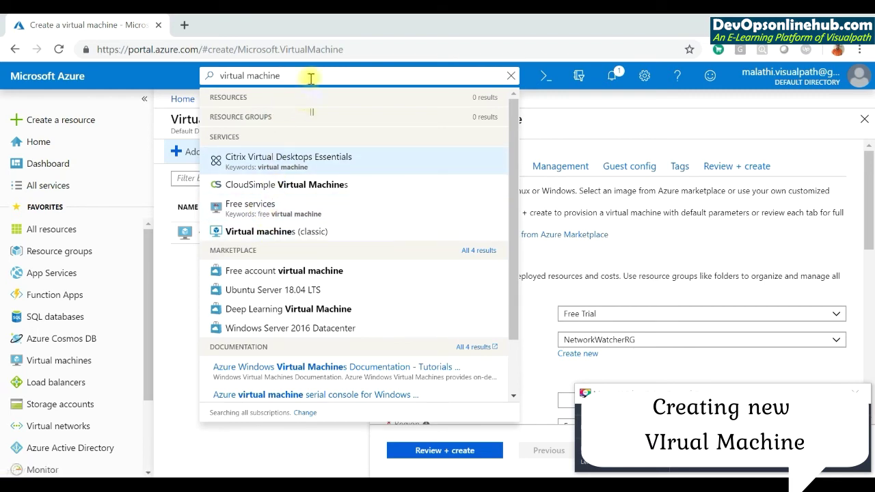
{"action": "type", "text": "s"}
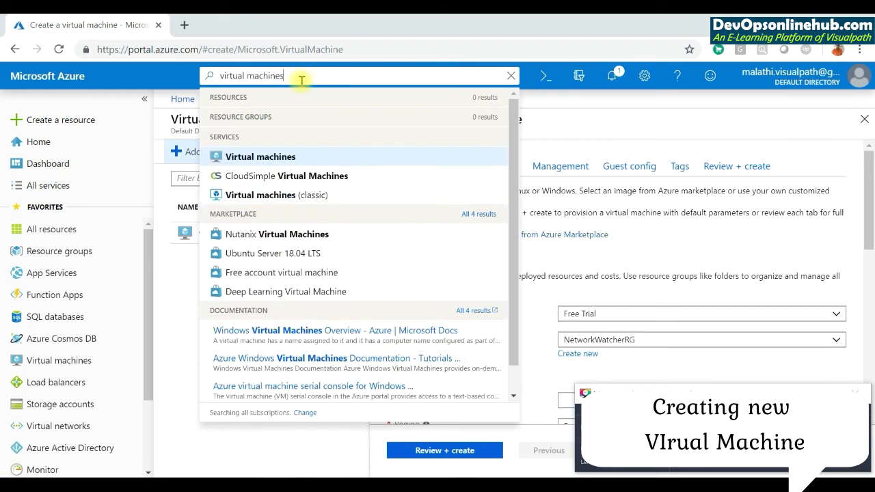
{"action": "left_click", "coordinate": [275, 156]}
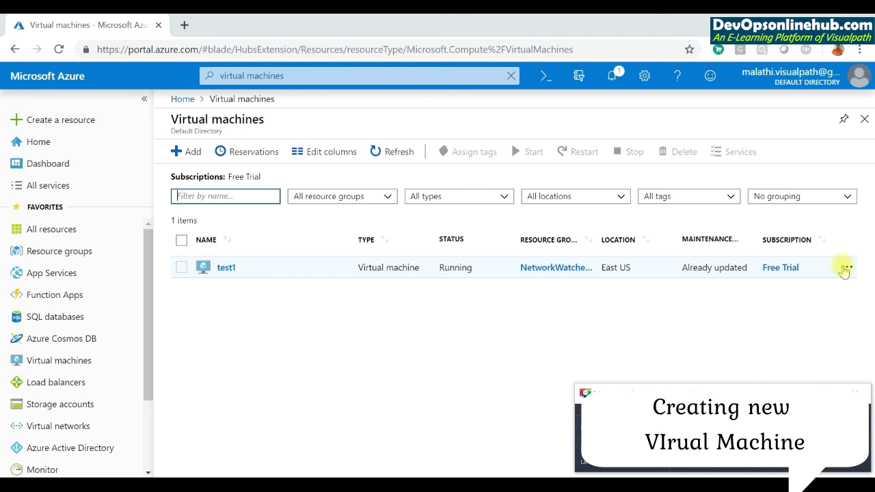
Delete the virtual machine test1 and confirm the deletion
{"action": "left_click", "coordinate": [845, 267]}
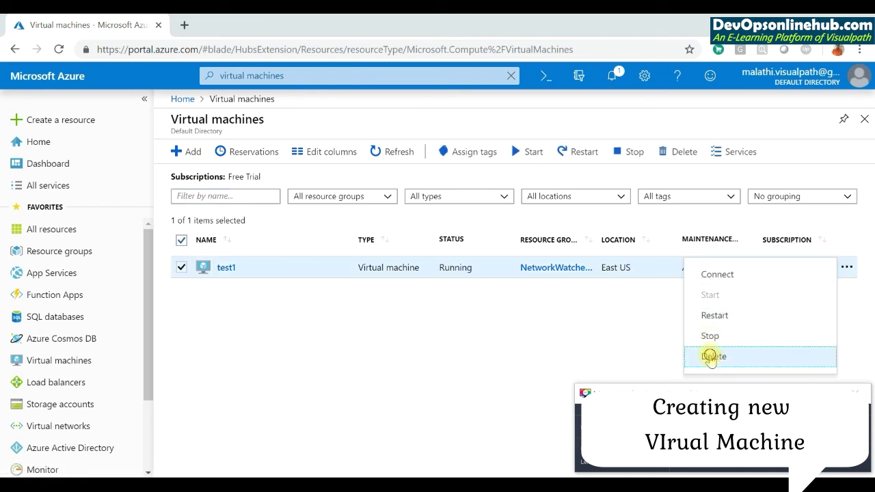
{"action": "left_click", "coordinate": [713, 355]}
{"action": "left_click", "coordinate": [511, 234]}
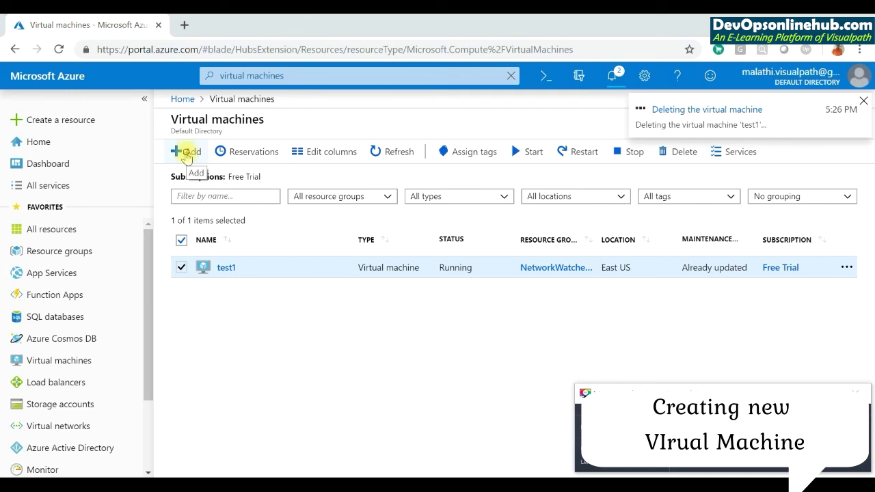
Start creating a new virtual machine and select RecordRG as its resource group
{"action": "left_click", "coordinate": [186, 152]}
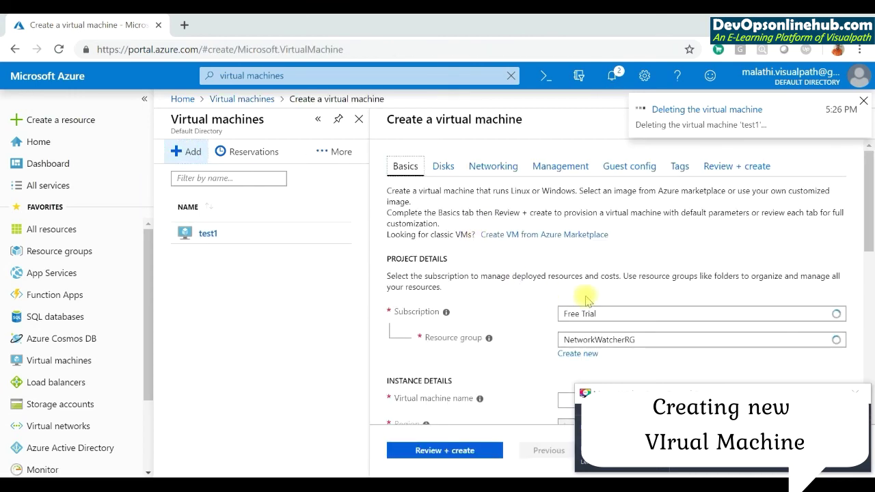
{"action": "left_click_drag", "start_coordinate": [867, 181], "coordinate": [868, 236]}
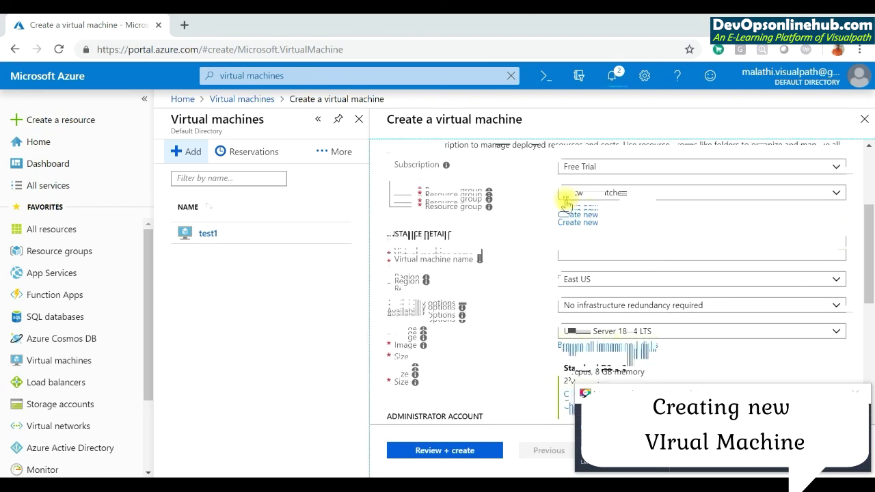
{"action": "left_click", "coordinate": [577, 246]}
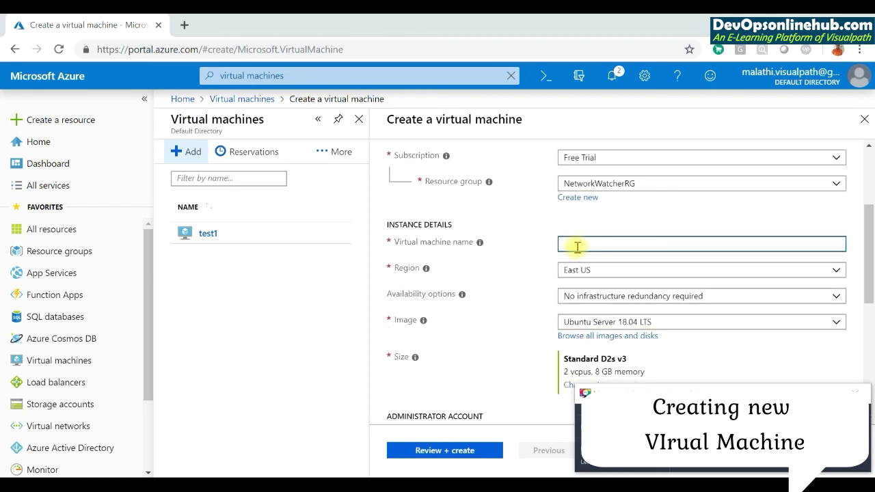
{"action": "left_click", "coordinate": [640, 183]}
{"action": "left_click", "coordinate": [588, 217]}
Name the new virtual machine subnet1VM
{"action": "left_click", "coordinate": [583, 247]}
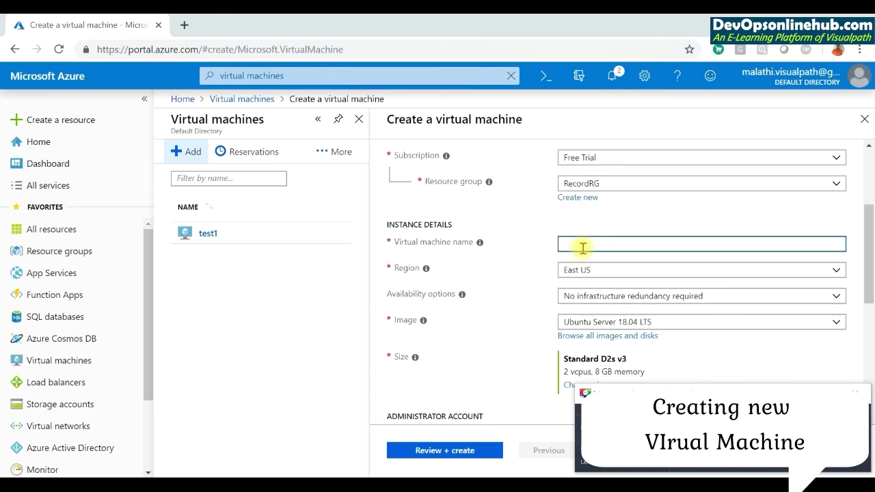
{"action": "type", "text": "suneelV"}
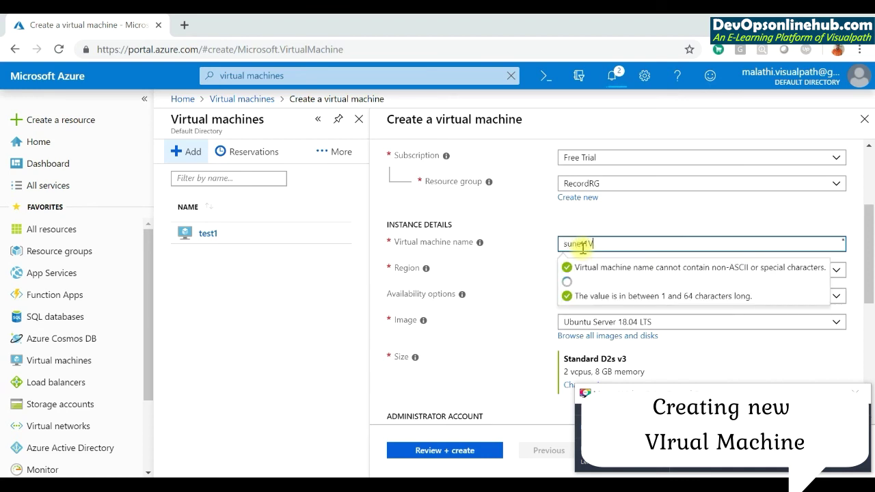
{"action": "type", "text": "M"}
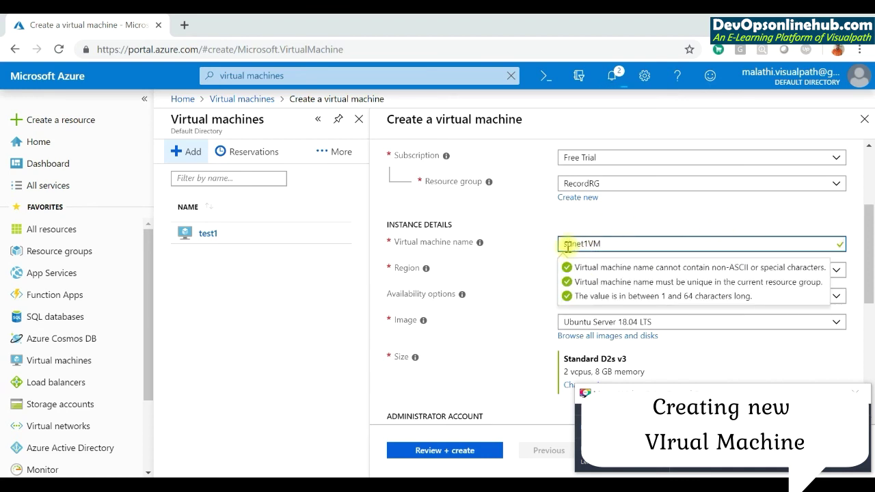
{"action": "left_click", "coordinate": [568, 244]}
{"action": "type", "text": "b"}
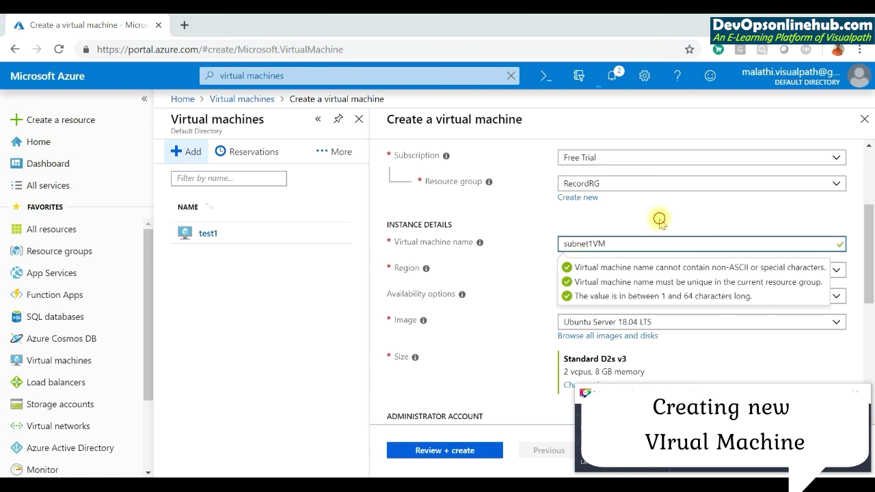
Keep no infrastructure redundancy for subnet1VM and choose the [smalldisk] Windows Server 2012 R2 Datacenter image from the marketplace
{"action": "scroll", "coordinate": [872, 231], "scroll_direction": "down", "scroll_amount": 2}
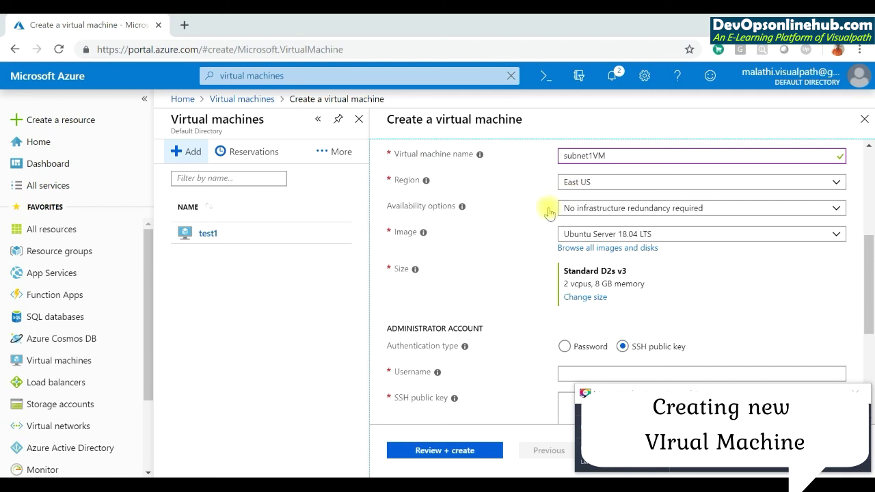
{"action": "left_click", "coordinate": [598, 210]}
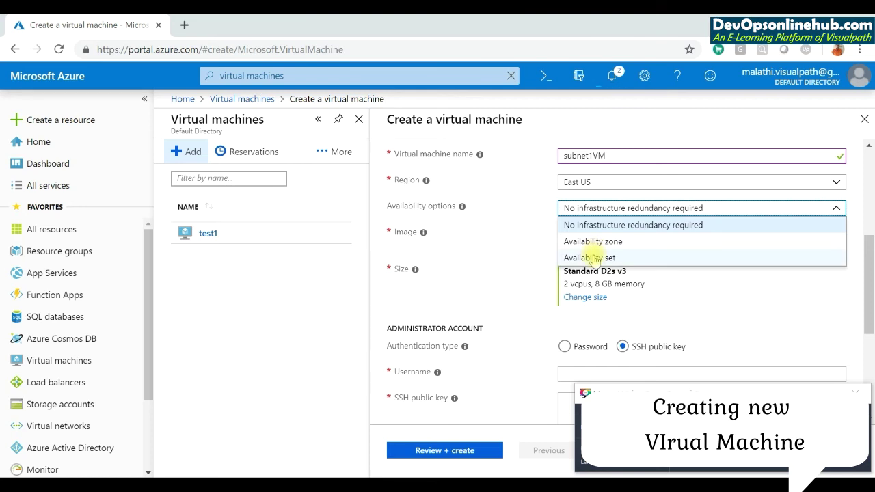
{"action": "left_click", "coordinate": [635, 232]}
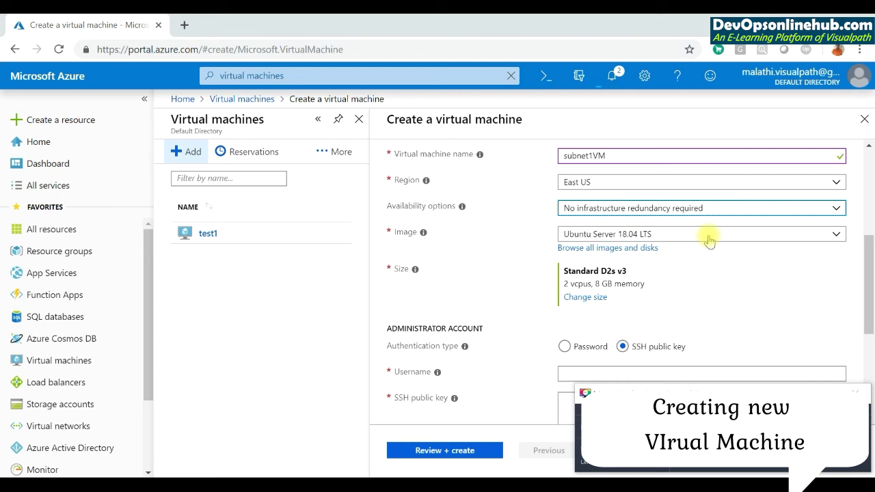
{"action": "left_click", "coordinate": [634, 248]}
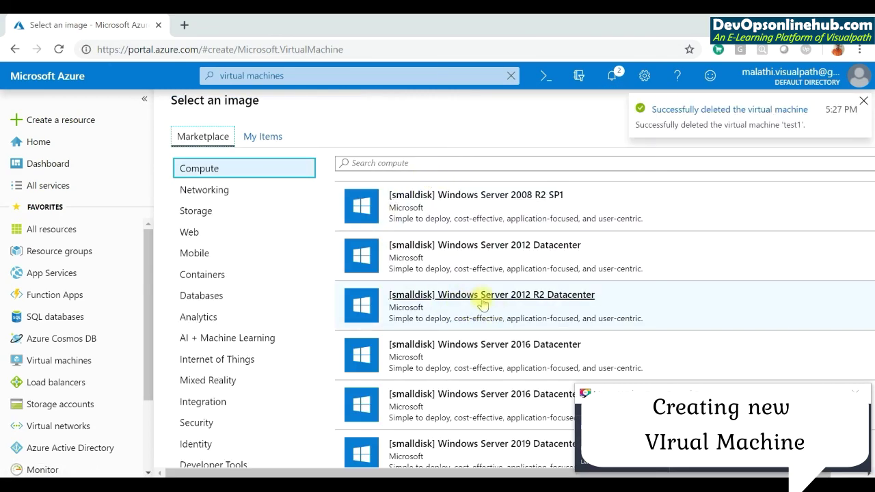
{"action": "left_click", "coordinate": [542, 301]}
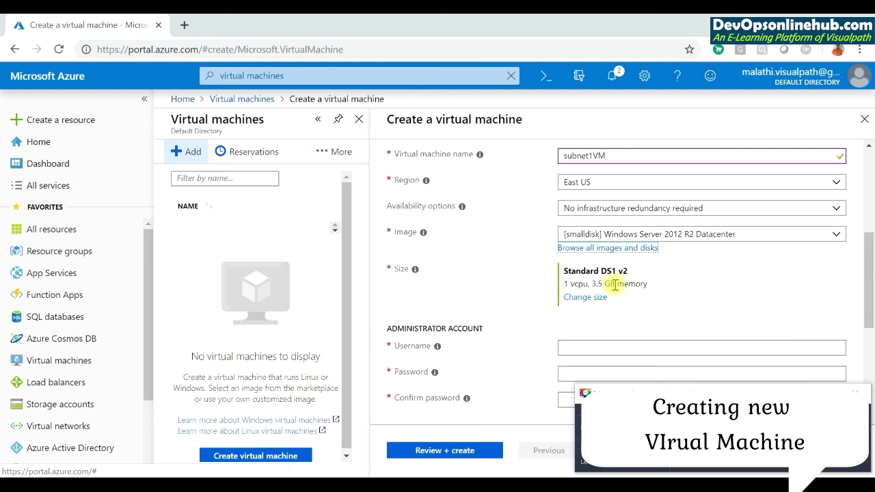
{"action": "left_click_drag", "start_coordinate": [646, 282], "coordinate": [567, 282]}
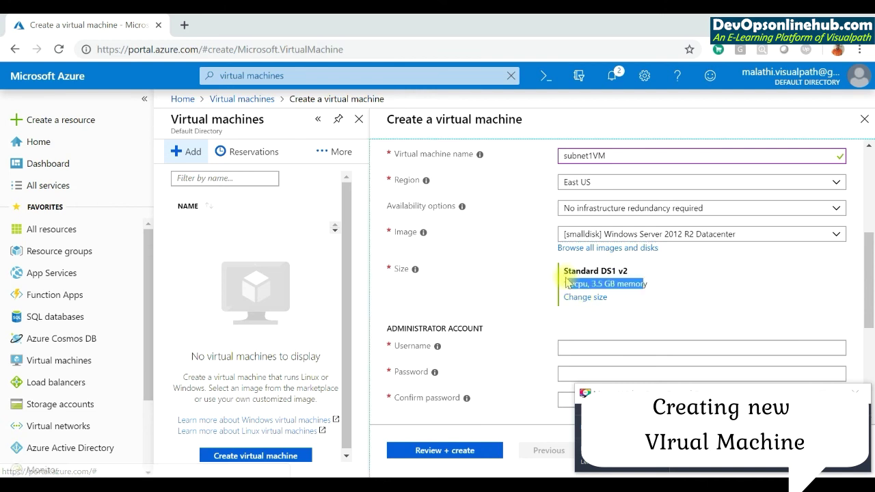
{"action": "left_click", "coordinate": [646, 283]}
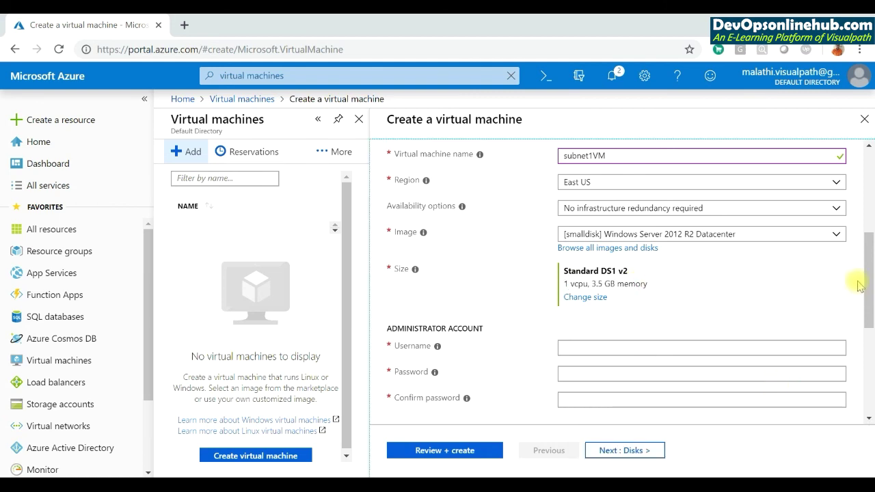
Set the administrator username to demovm, then enter and confirm the account password
{"action": "left_click_drag", "start_coordinate": [867, 260], "coordinate": [868, 321]}
{"action": "left_click", "coordinate": [600, 189]}
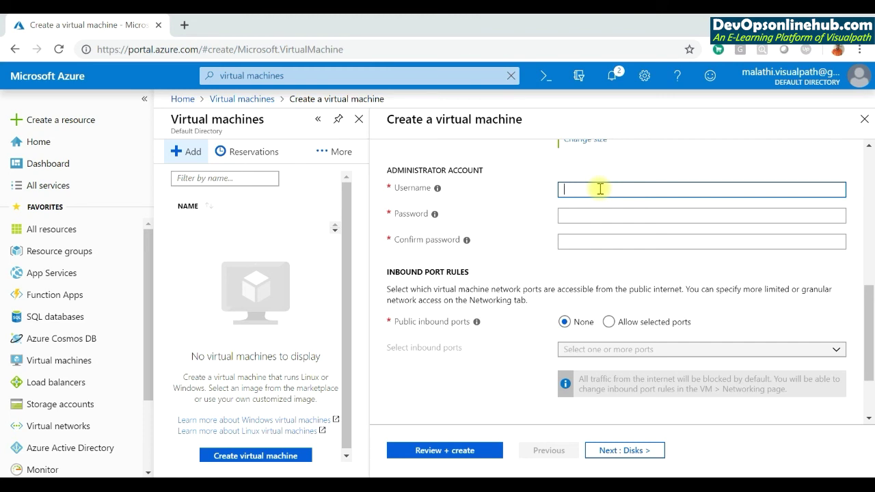
{"action": "type", "text": "demovm"}
{"action": "key", "text": "Tab"}
{"action": "type", "text": "**********"}
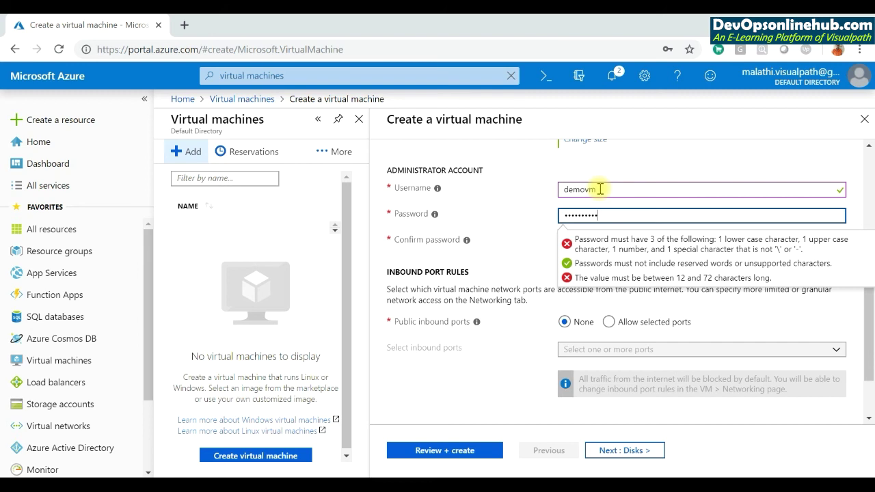
{"action": "key", "text": "ctrl+a"}
{"action": "key", "text": "BackSpace"}
{"action": "type", "text": "**************"}
{"action": "key", "text": "Tab"}
{"action": "type", "text": "**********"}
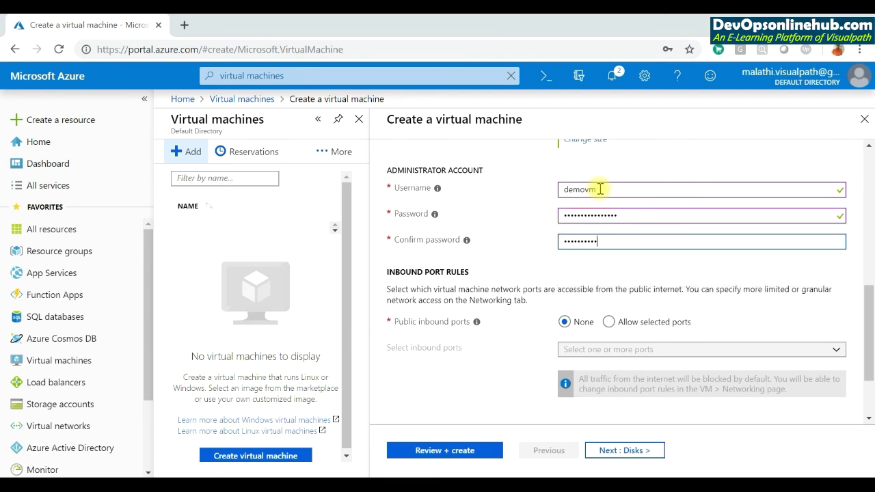
{"action": "type", "text": "**"}
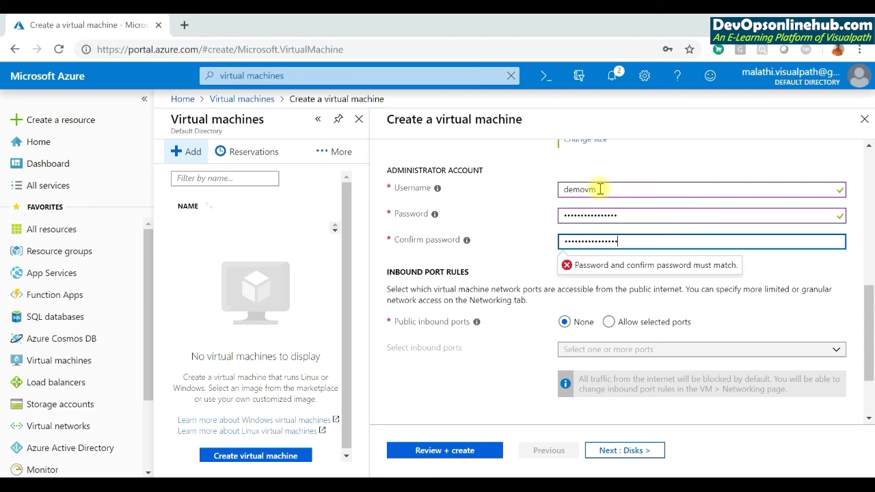
{"action": "left_click", "coordinate": [833, 274]}
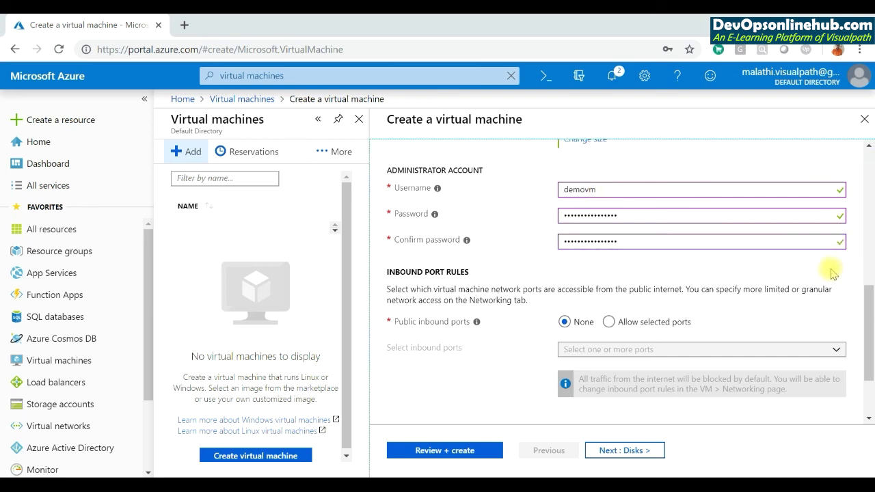
{"action": "left_click_drag", "start_coordinate": [867, 304], "coordinate": [872, 334]}
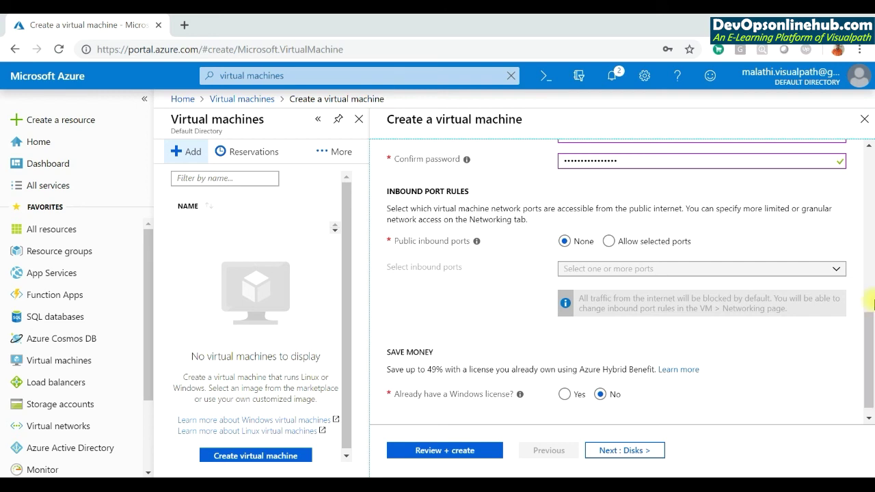
{"action": "left_click", "coordinate": [609, 242]}
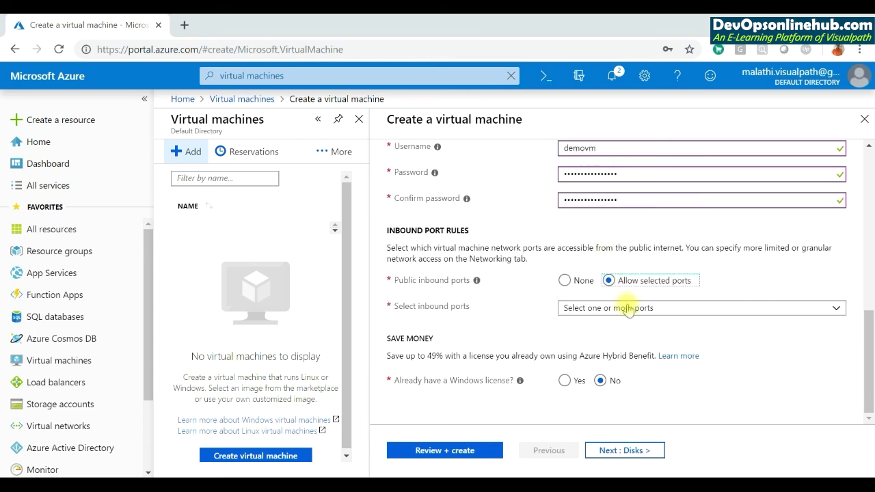
{"action": "left_click", "coordinate": [620, 307]}
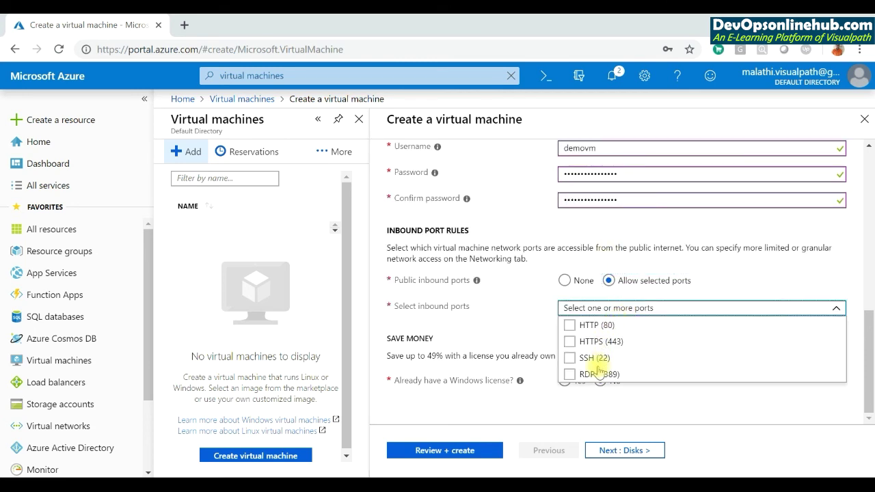
{"action": "left_click", "coordinate": [564, 281]}
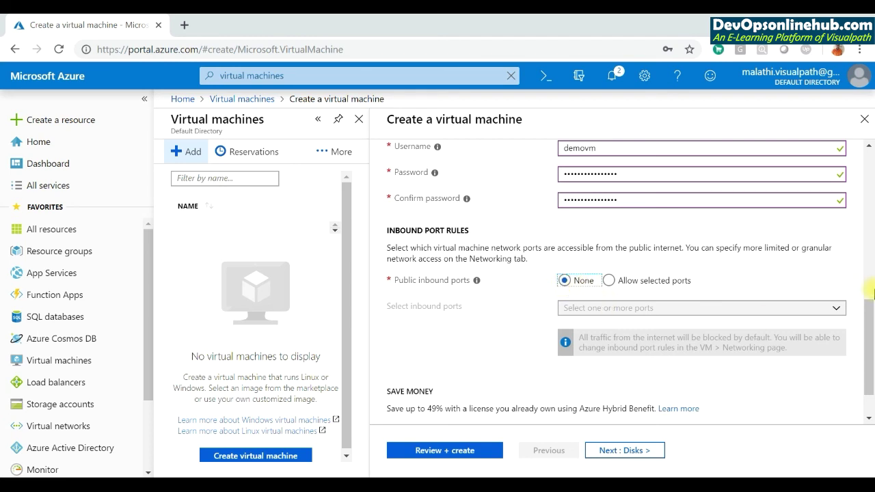
Continue past the basics and disk options with their defaults and check subnet1VM's virtual network, subnet and security group settings
{"action": "left_click_drag", "start_coordinate": [871, 345], "coordinate": [870, 362]}
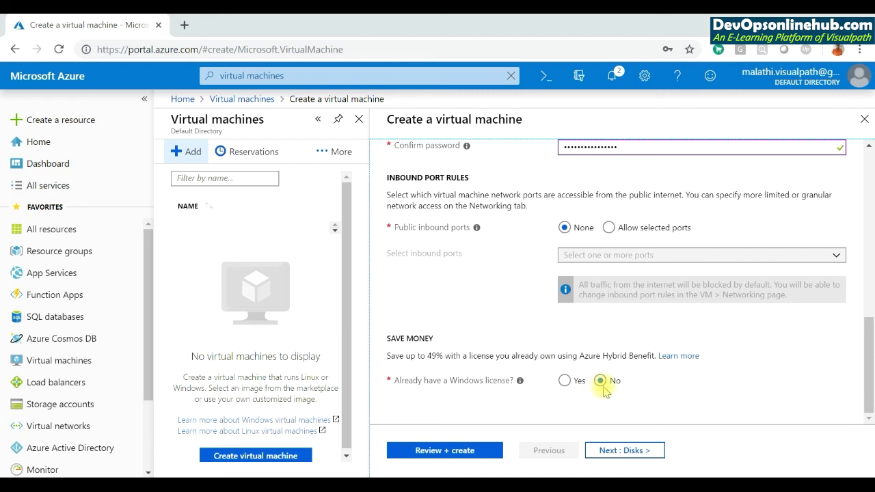
{"action": "left_click", "coordinate": [617, 454]}
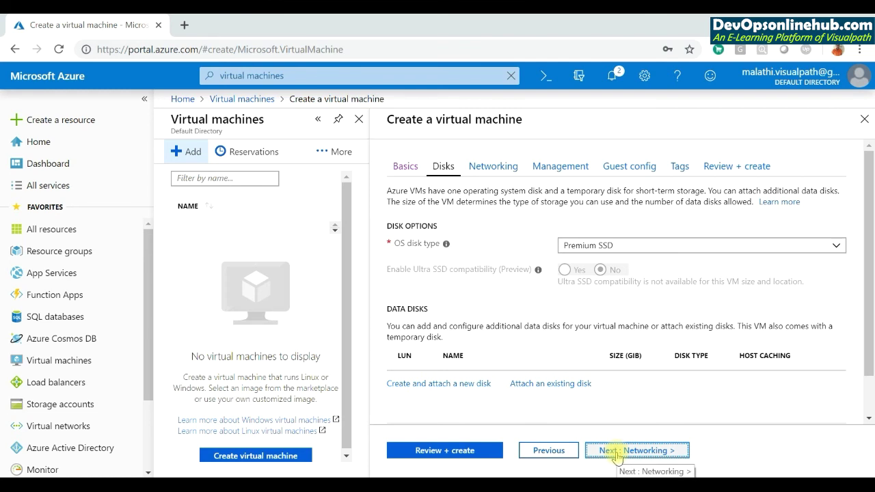
{"action": "left_click", "coordinate": [616, 455]}
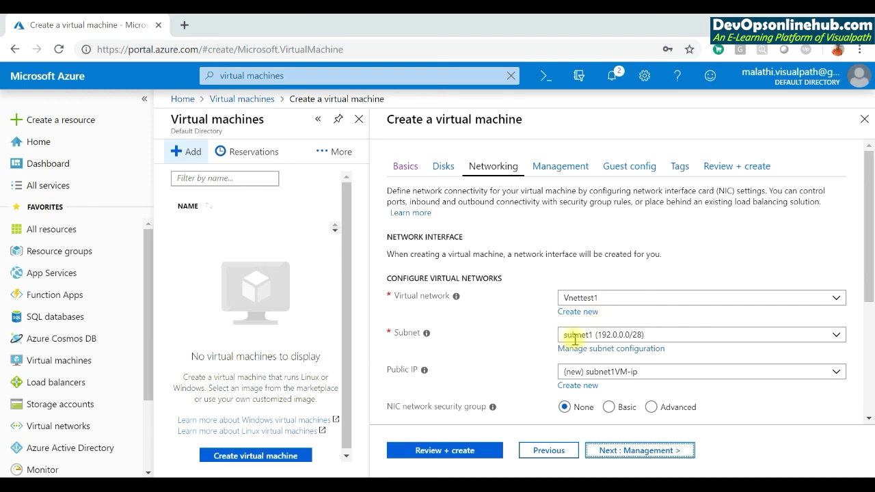
{"action": "scroll", "coordinate": [873, 258], "scroll_direction": "down", "scroll_amount": 3}
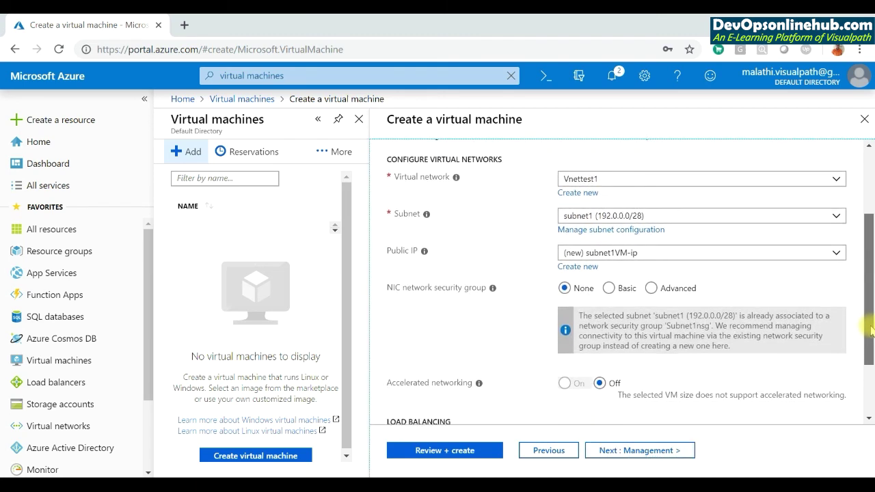
Turn boot diagnostics off in the management options, then validate and create the virtual machine subnet1VM
{"action": "left_click", "coordinate": [628, 458]}
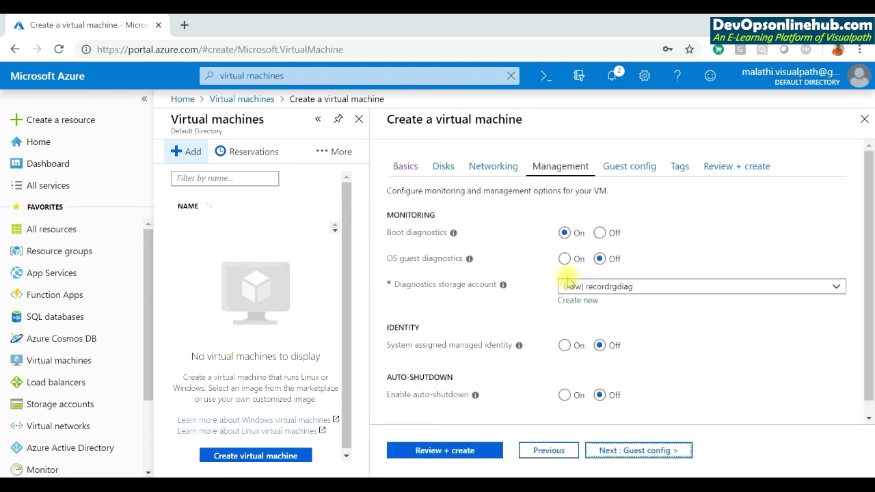
{"action": "left_click", "coordinate": [601, 232]}
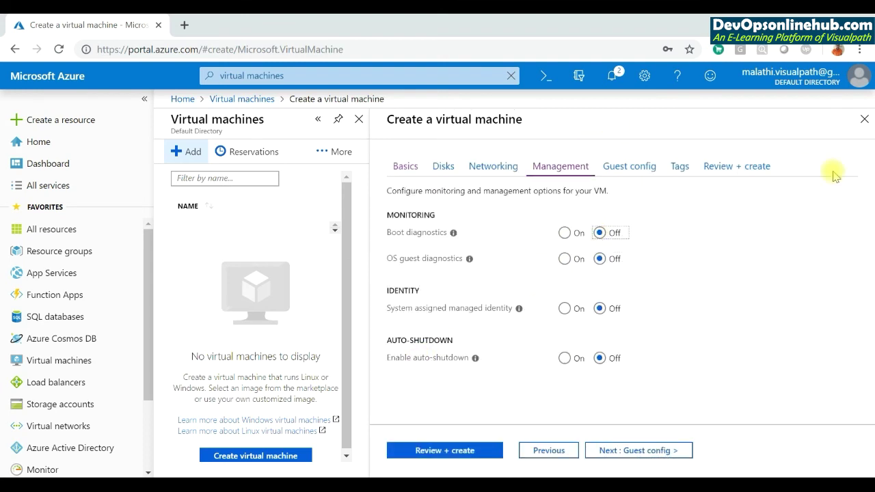
{"action": "left_click", "coordinate": [456, 450]}
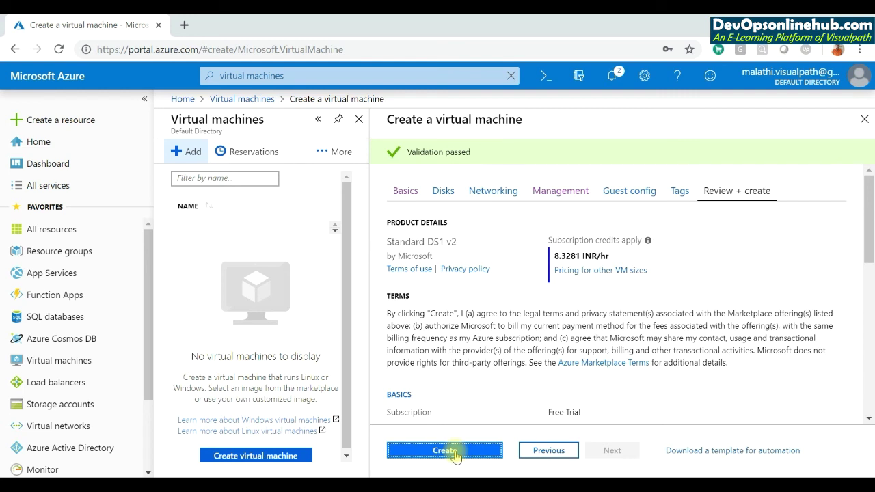
{"action": "left_click", "coordinate": [455, 452]}
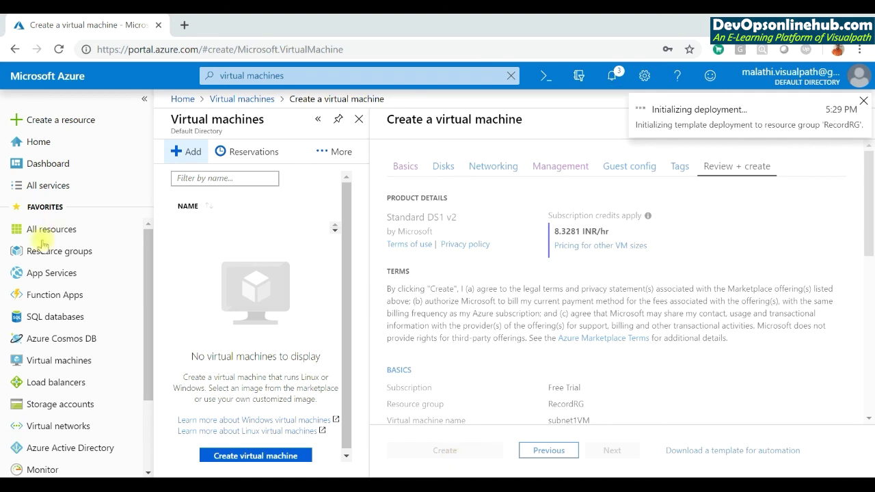
{"action": "left_click", "coordinate": [242, 100]}
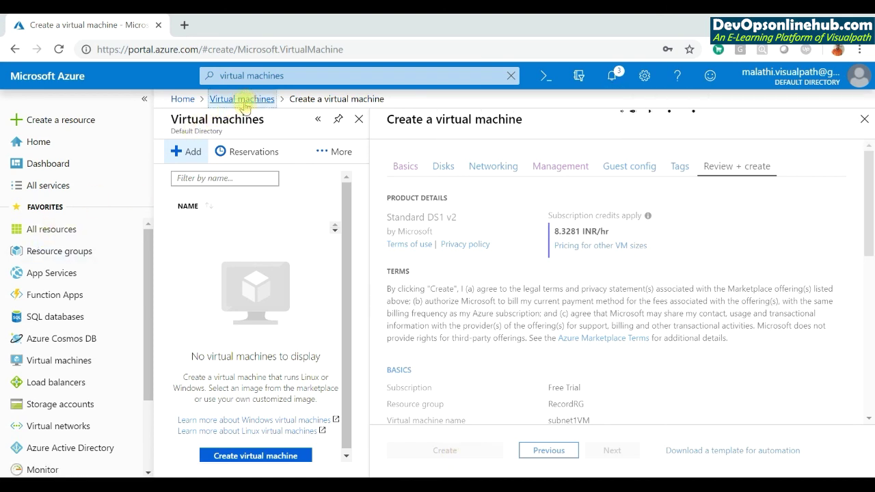
{"action": "left_click", "coordinate": [195, 153]}
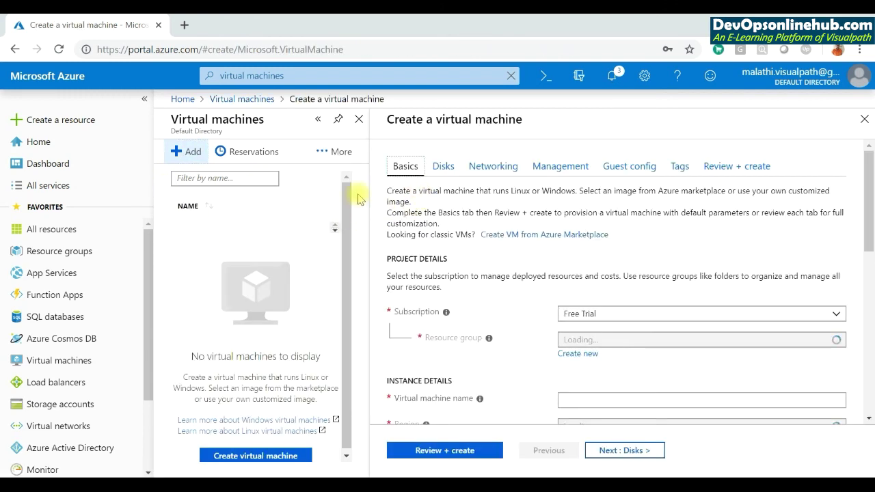
{"action": "scroll", "coordinate": [870, 158], "scroll_direction": "down", "scroll_amount": 2}
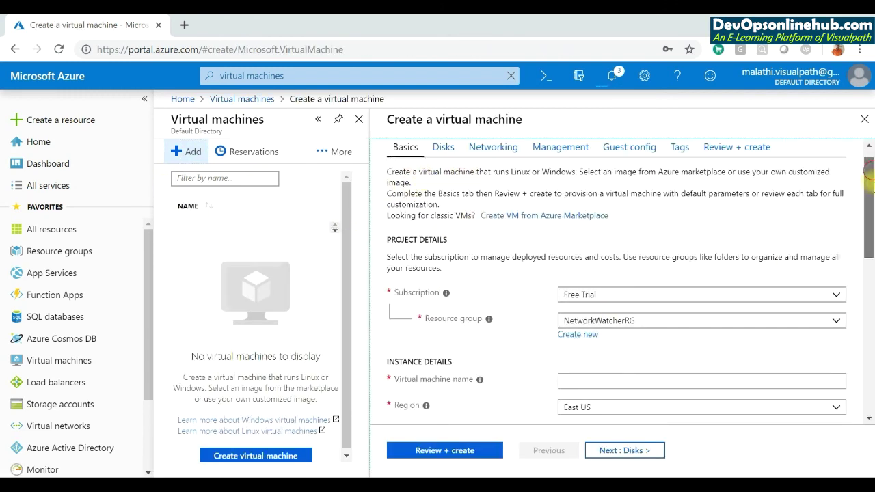
{"action": "left_click", "coordinate": [663, 219]}
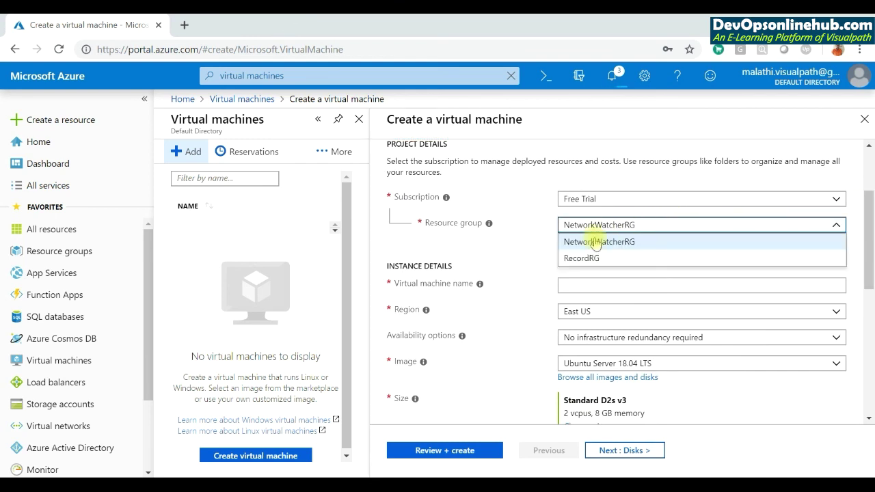
{"action": "left_click", "coordinate": [586, 260]}
{"action": "left_click", "coordinate": [577, 284]}
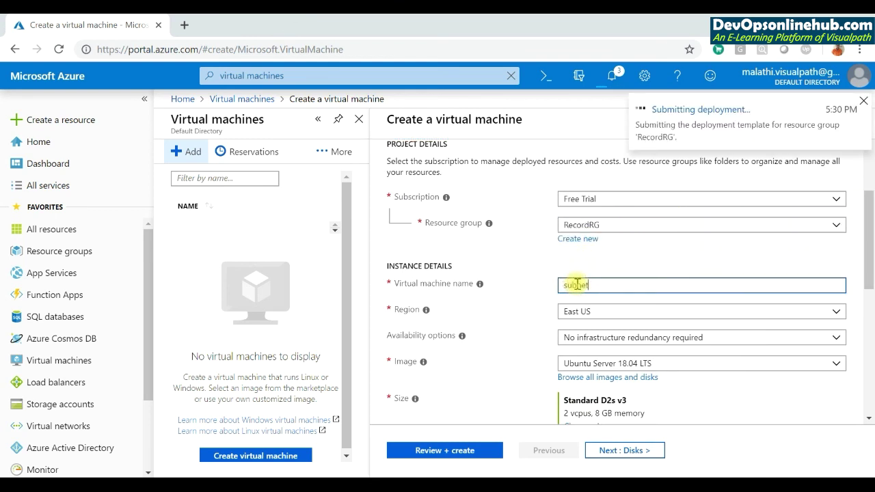
{"action": "type", "text": "subnet"}
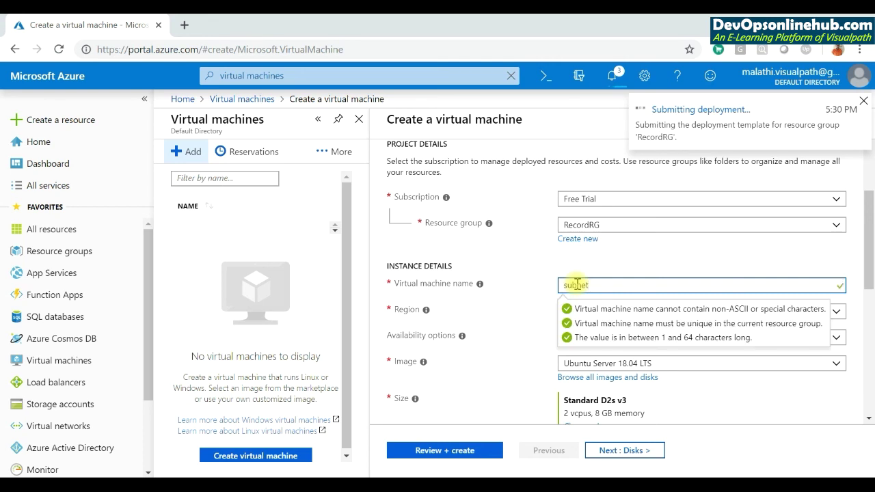
{"action": "type", "text": "2"}
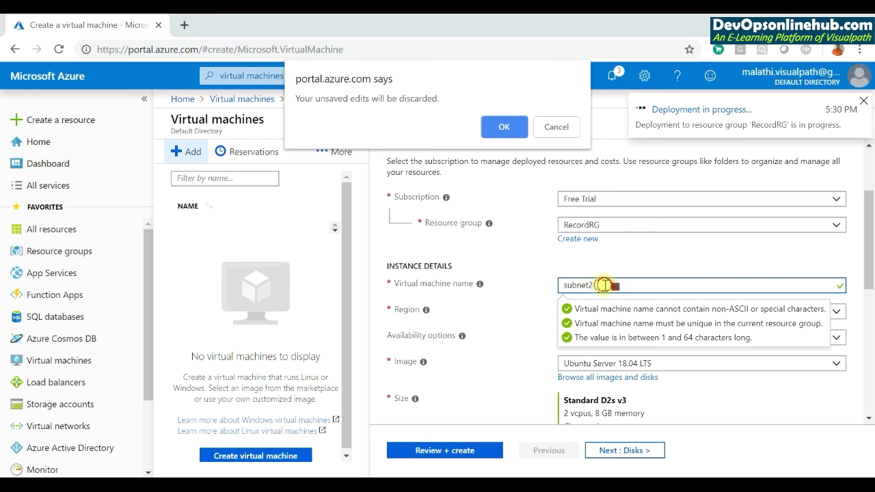
{"action": "left_click", "coordinate": [504, 130]}
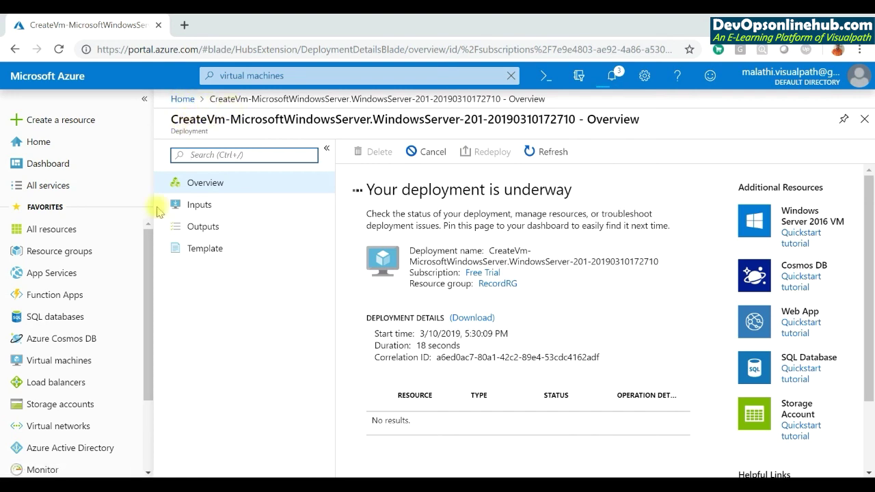
Start a new virtual machine named subnet2DB in resource group RecordRG with no infrastructure redundancy required
{"action": "left_click", "coordinate": [60, 361]}
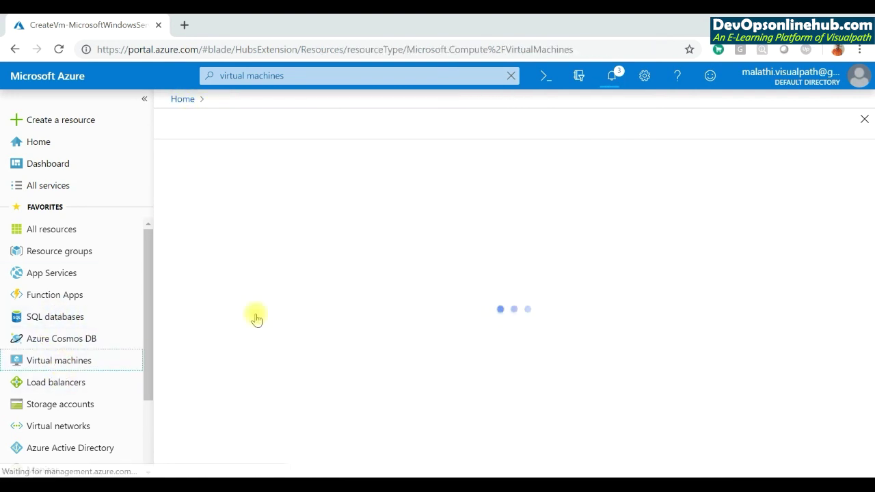
{"action": "left_click", "coordinate": [194, 151]}
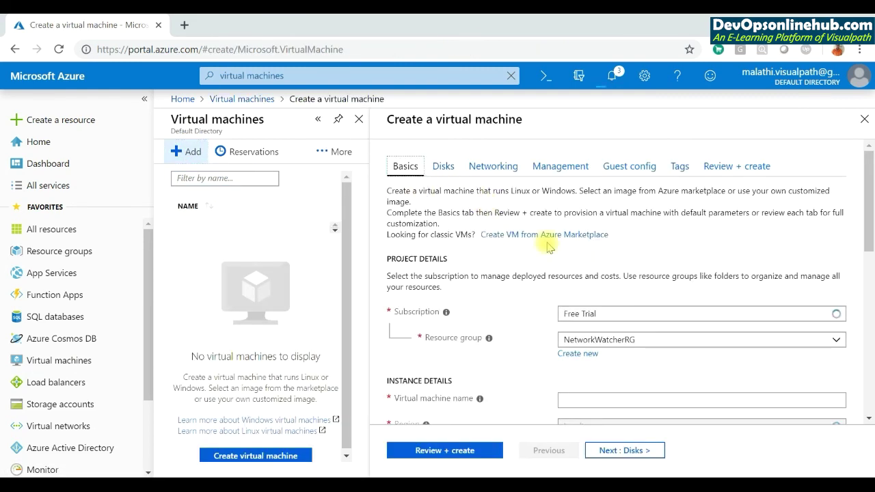
{"action": "left_click", "coordinate": [597, 339]}
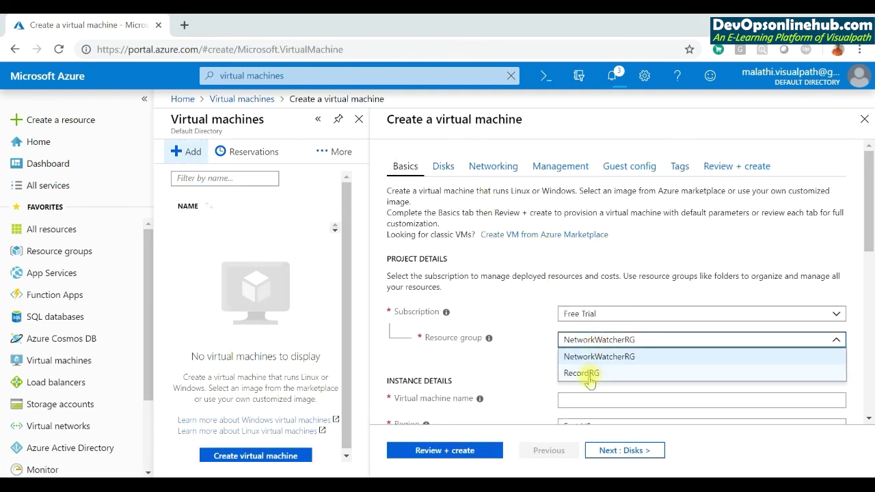
{"action": "left_click", "coordinate": [587, 374]}
{"action": "left_click", "coordinate": [578, 398]}
{"action": "left_click_drag", "start_coordinate": [868, 239], "coordinate": [872, 308]}
{"action": "left_click", "coordinate": [603, 209]}
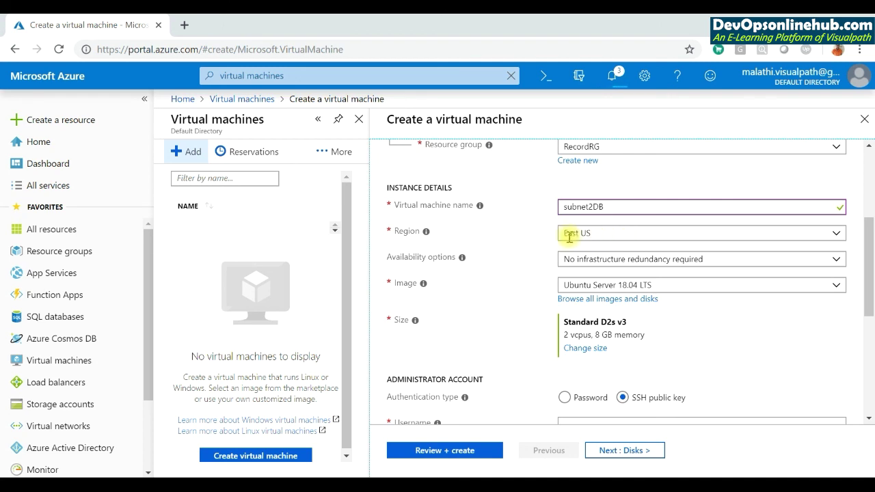
{"action": "left_click", "coordinate": [615, 262]}
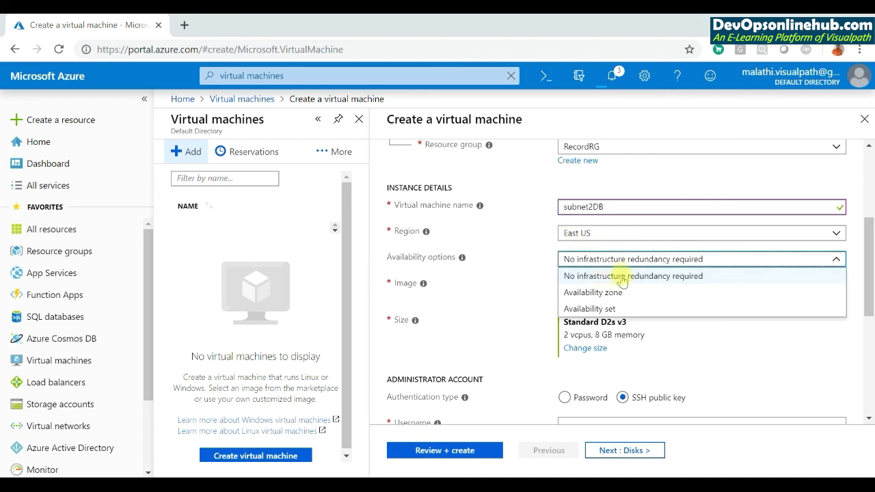
{"action": "left_click", "coordinate": [641, 276]}
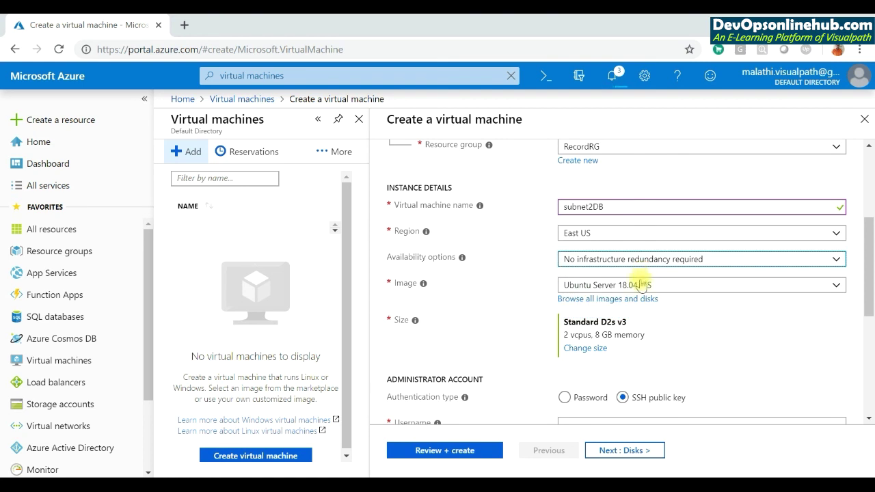
Try to use the SQL Server 2014 SP2 Standard on Windows Server 2012 R2 image for subnet2DB, searching the image marketplace for sql server
{"action": "left_click", "coordinate": [619, 287]}
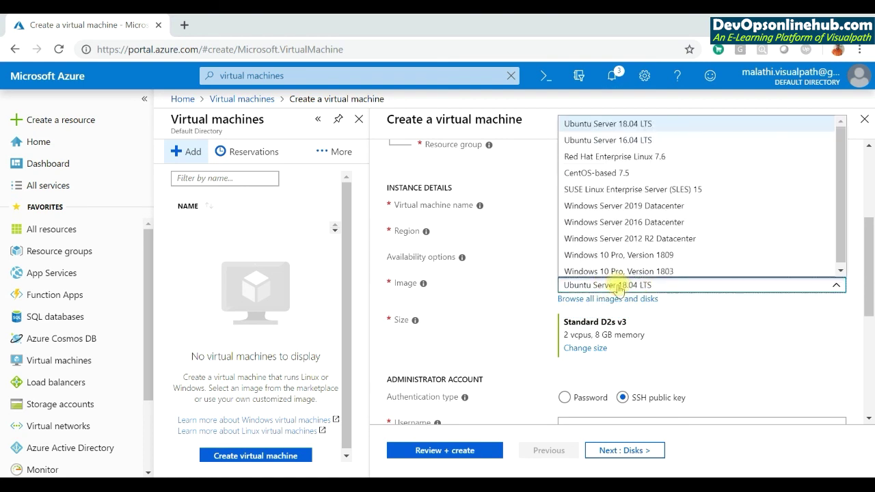
{"action": "left_click", "coordinate": [614, 300]}
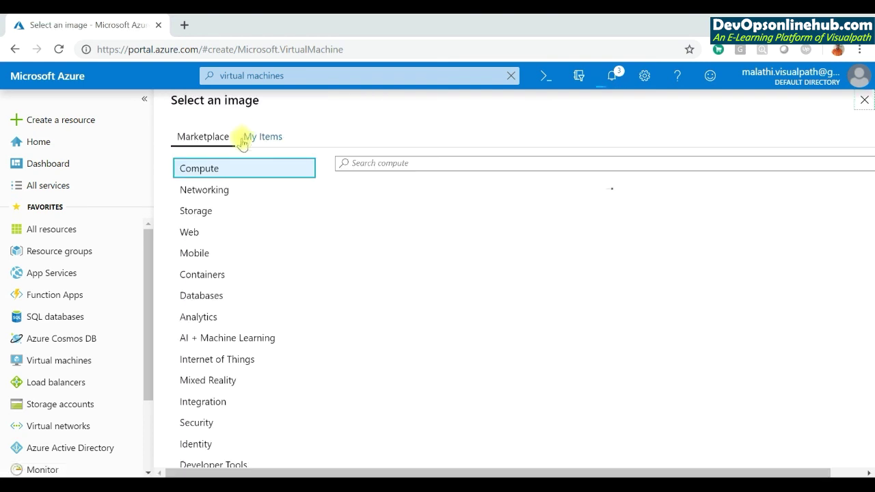
{"action": "left_click", "coordinate": [367, 163]}
{"action": "type", "text": "sq"}
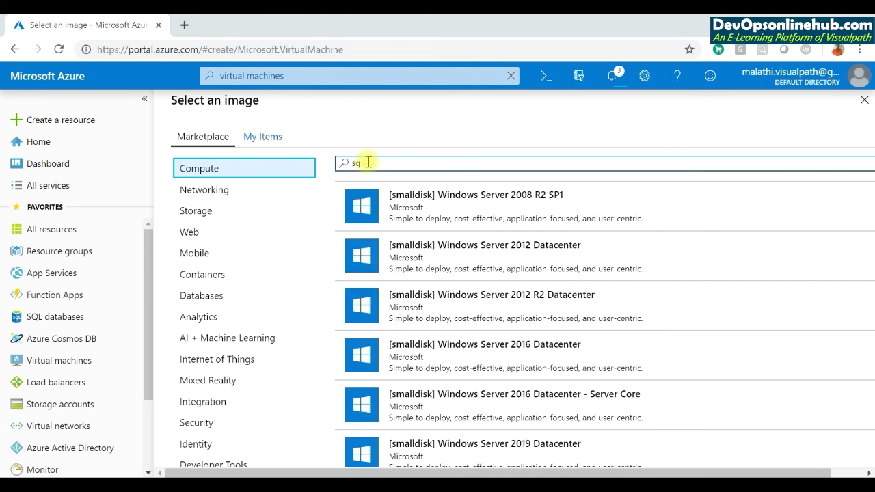
{"action": "type", "text": "l server"}
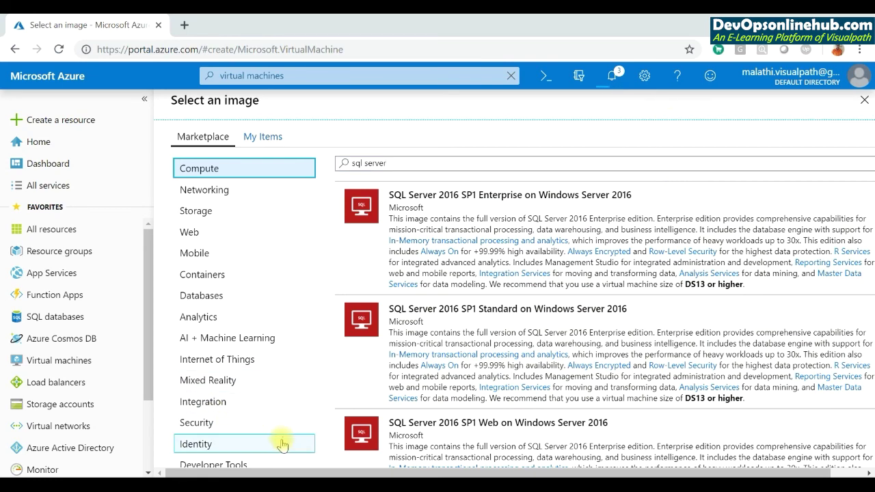
{"action": "left_click_drag", "start_coordinate": [311, 473], "coordinate": [465, 476]}
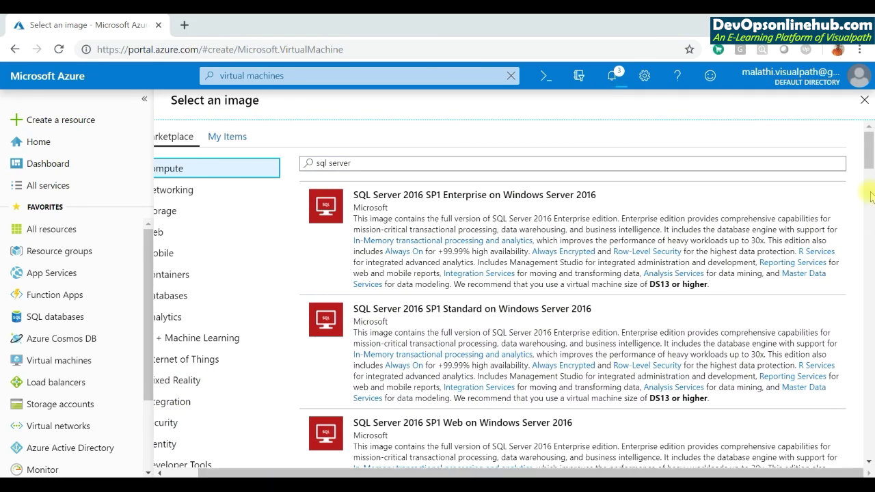
{"action": "left_click_drag", "start_coordinate": [868, 151], "coordinate": [872, 184]}
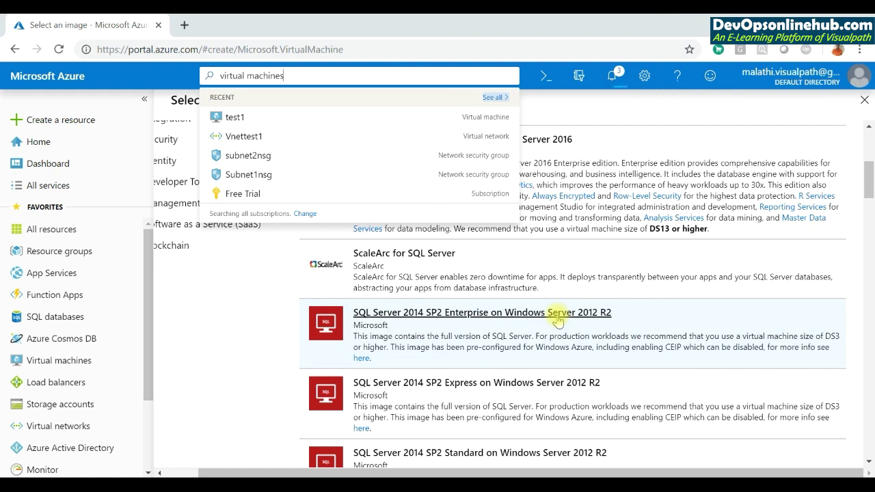
{"action": "left_click_drag", "start_coordinate": [871, 179], "coordinate": [871, 198]}
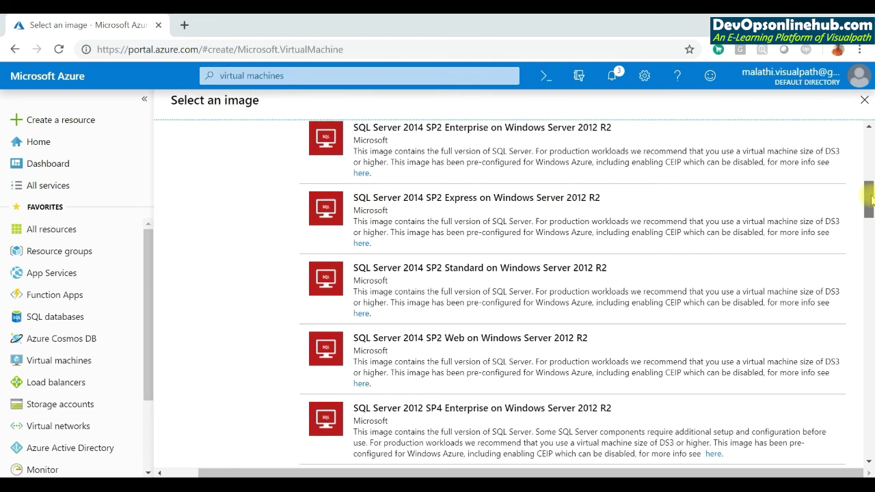
{"action": "left_click", "coordinate": [496, 272]}
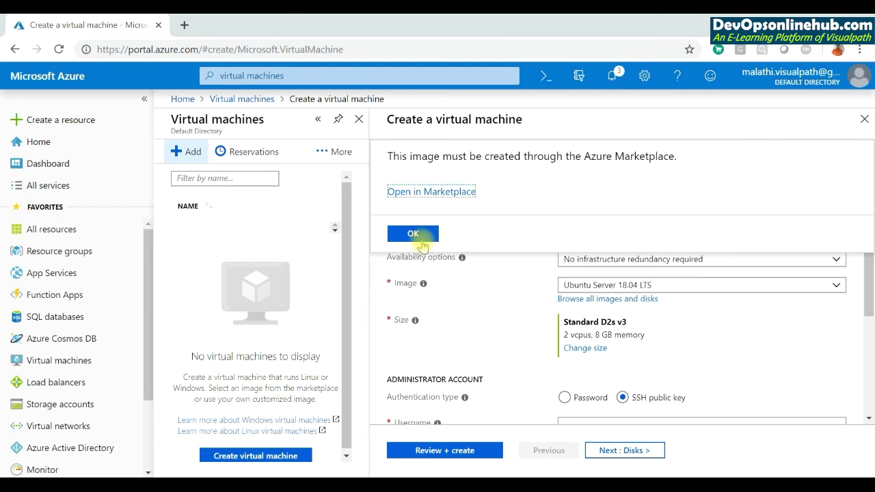
{"action": "left_click", "coordinate": [413, 234]}
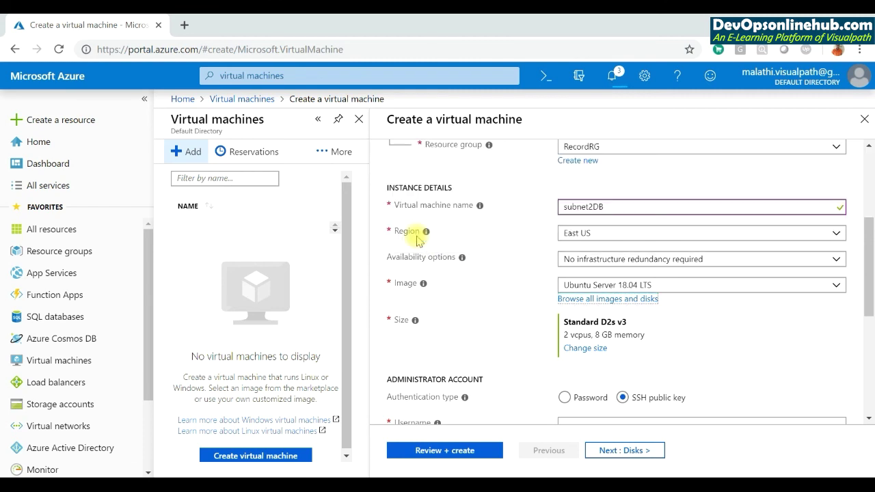
Search the images for sql server, choose SQL Server 2014 SP2 Enterprise on Windows Server 2012 R2 and open it in the Marketplace under the signed-in account
{"action": "left_click", "coordinate": [623, 301]}
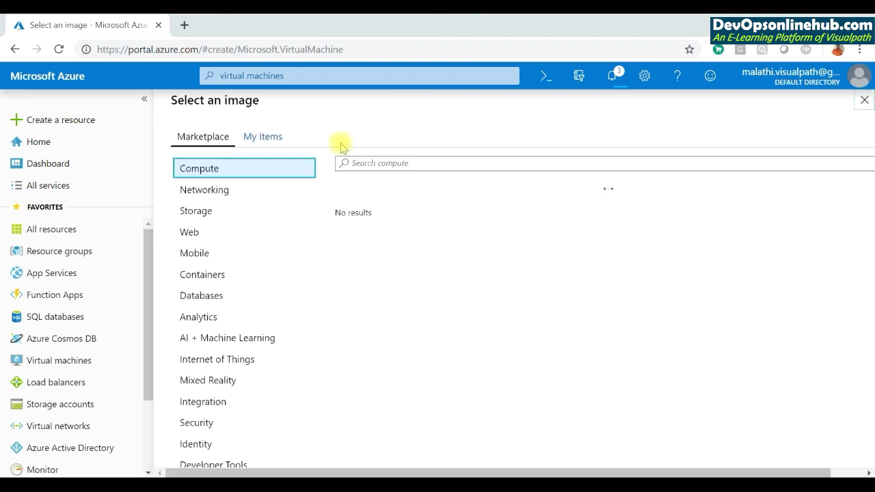
{"action": "left_click", "coordinate": [369, 162]}
{"action": "type", "text": "sql server"}
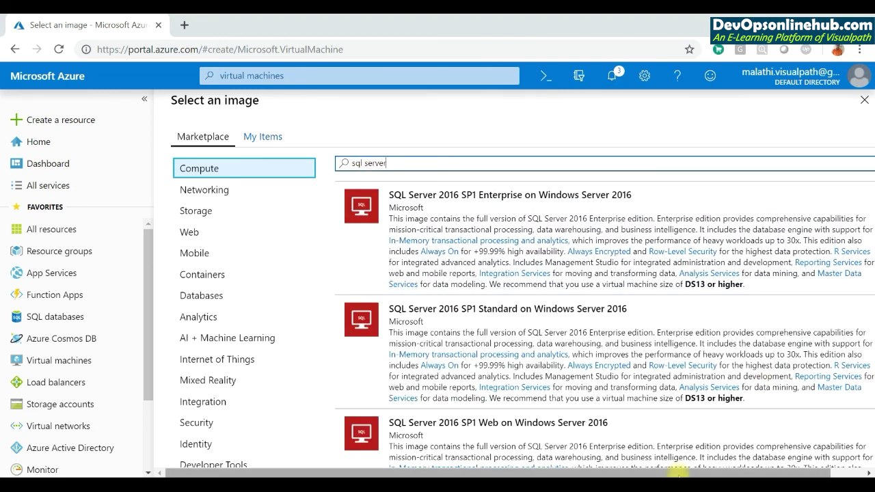
{"action": "left_click_drag", "start_coordinate": [677, 473], "coordinate": [722, 472]}
{"action": "left_click_drag", "start_coordinate": [870, 162], "coordinate": [871, 210]}
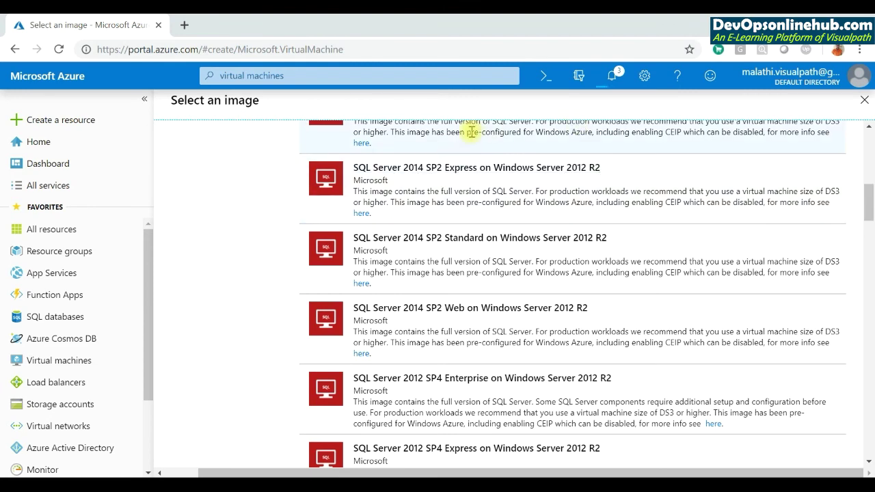
{"action": "scroll", "coordinate": [868, 216], "scroll_direction": "up", "scroll_amount": 1}
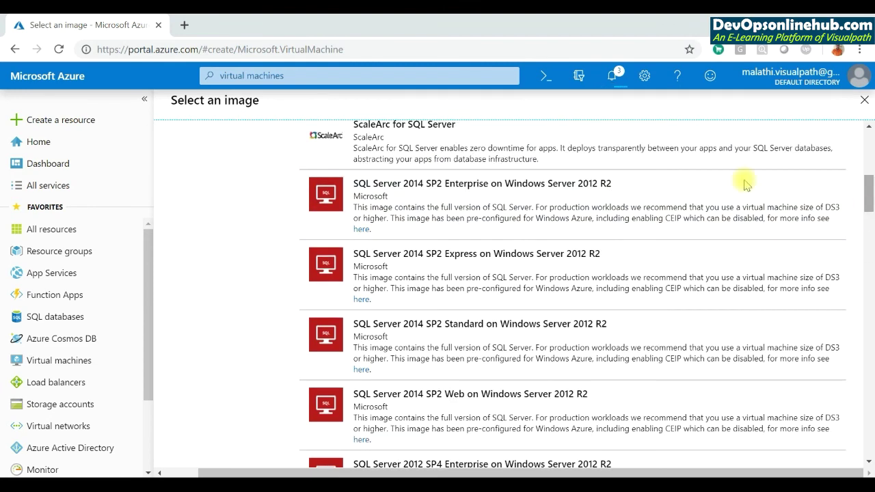
{"action": "left_click", "coordinate": [527, 183]}
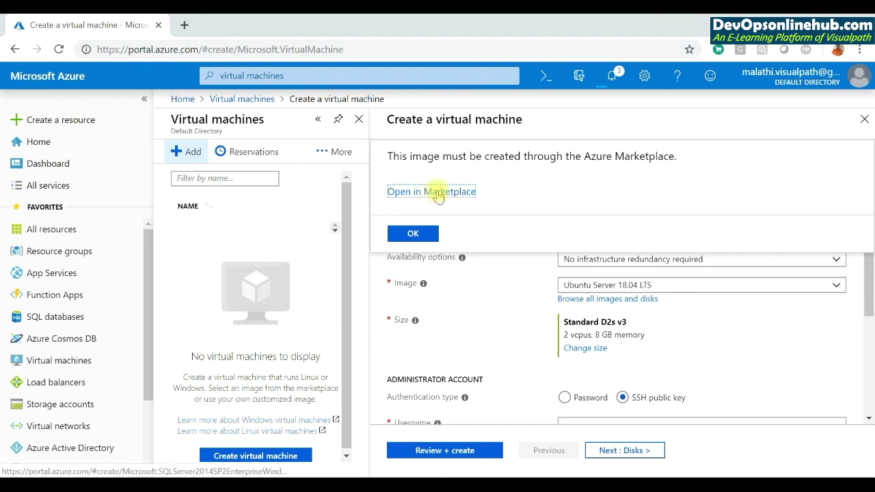
{"action": "left_click", "coordinate": [438, 194]}
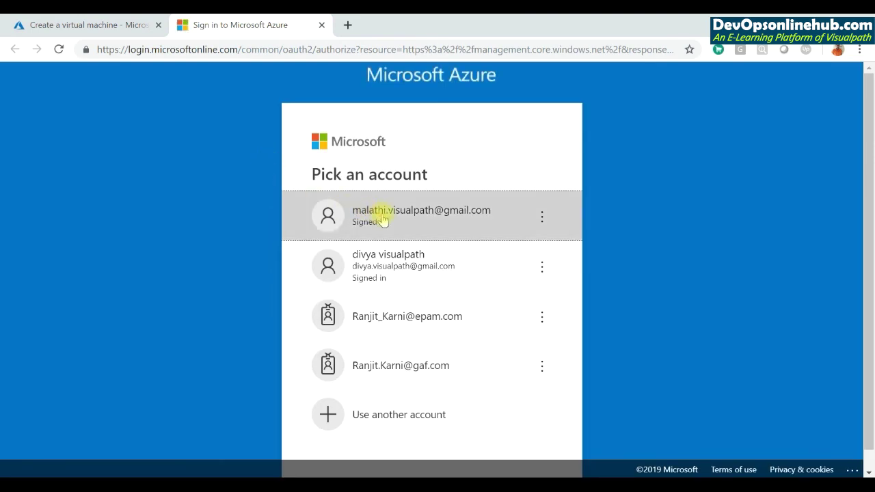
{"action": "left_click", "coordinate": [383, 218]}
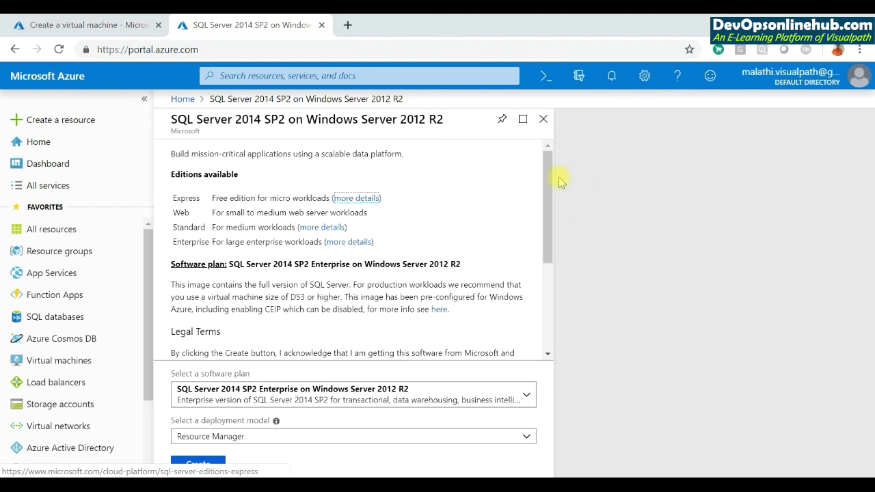
Keep the SQL Server 2014 SP2 Enterprise software plan with the Resource Manager deployment model and start creating the virtual machine
{"action": "left_click_drag", "start_coordinate": [551, 175], "coordinate": [547, 311]}
{"action": "left_click", "coordinate": [289, 399]}
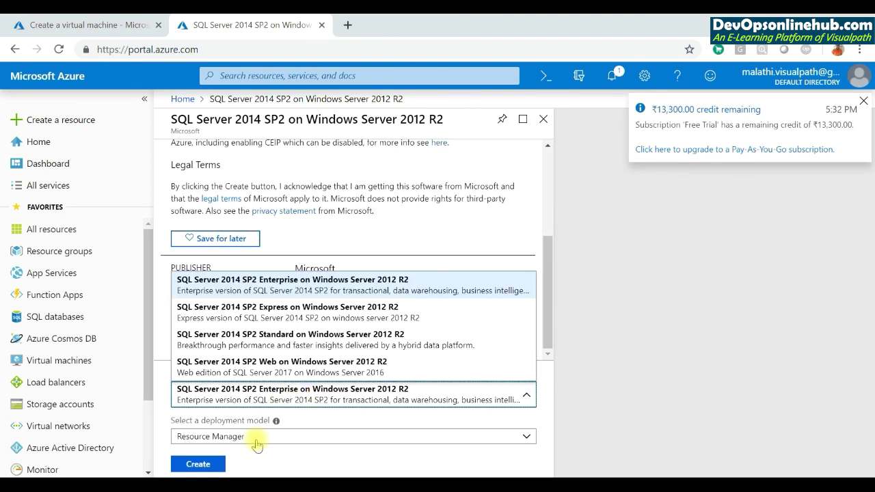
{"action": "left_click", "coordinate": [256, 443]}
{"action": "left_click", "coordinate": [255, 442]}
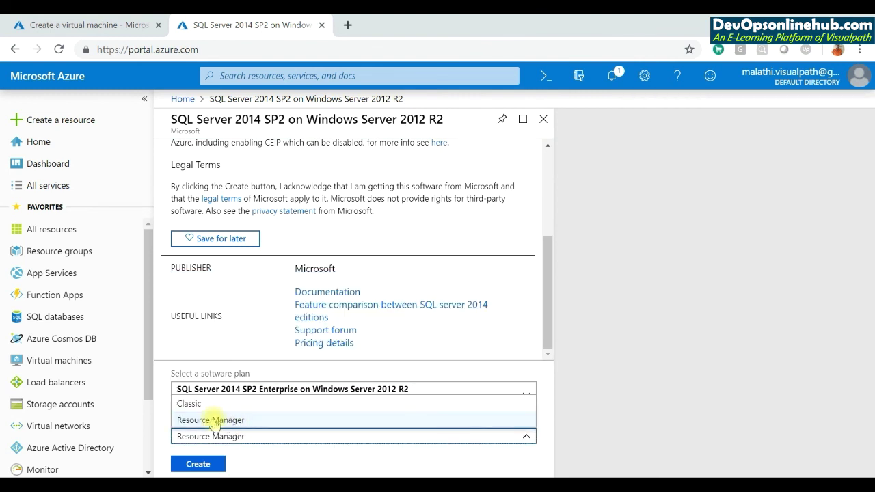
{"action": "left_click", "coordinate": [213, 420]}
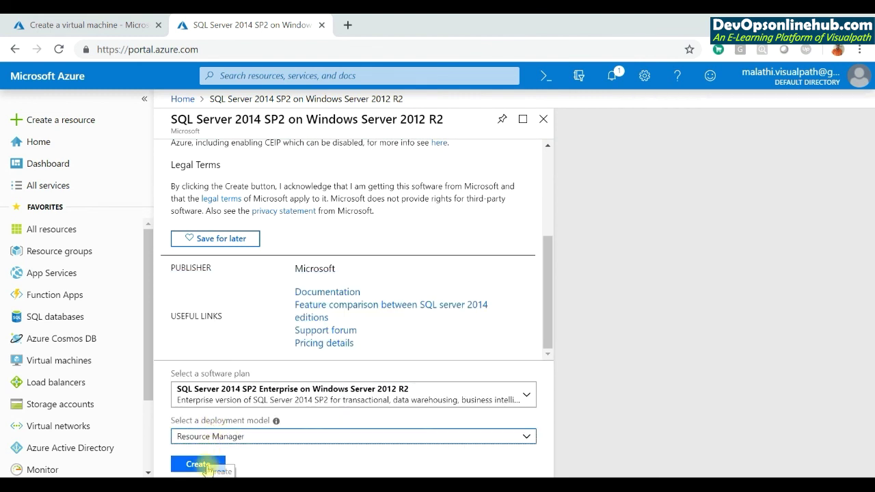
{"action": "left_click", "coordinate": [206, 466]}
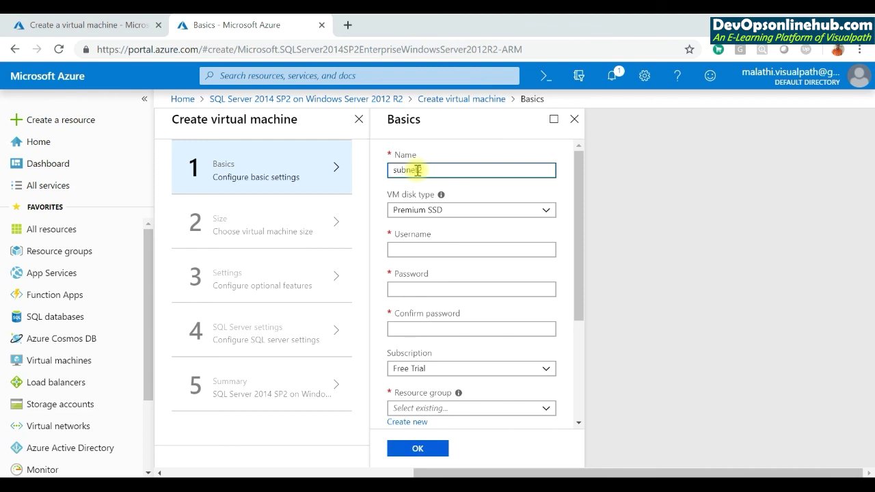
Name the virtual machine subnet2DB, keep the Premium SSD disk type, set the username to demovm, and enter and confirm the account password
{"action": "left_click", "coordinate": [463, 216]}
{"action": "left_click", "coordinate": [462, 219]}
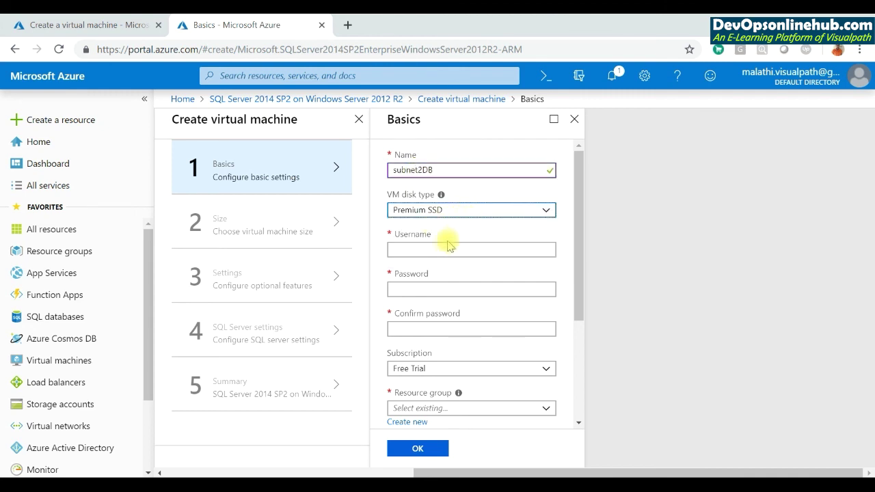
{"action": "left_click", "coordinate": [442, 248]}
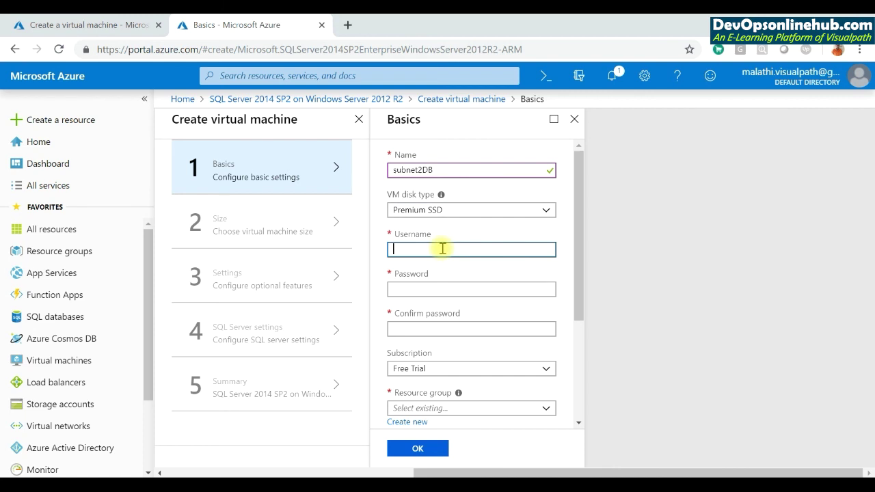
{"action": "key", "text": "Tab"}
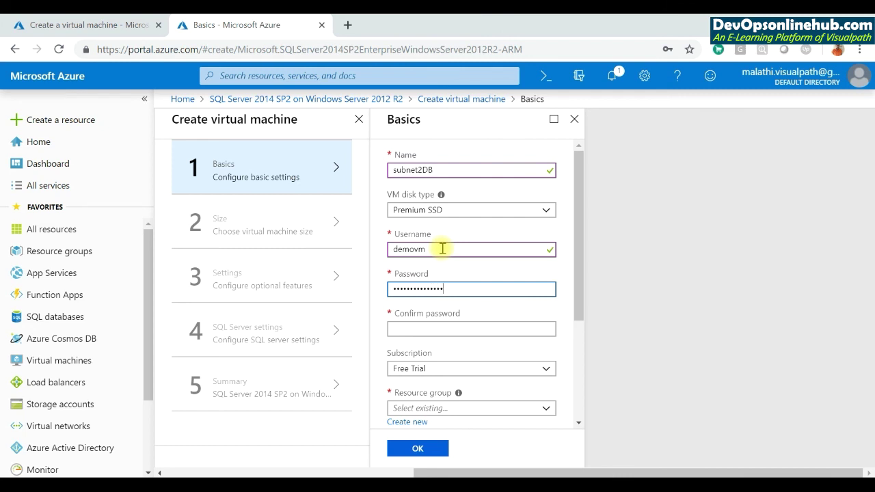
{"action": "key", "text": "Tab"}
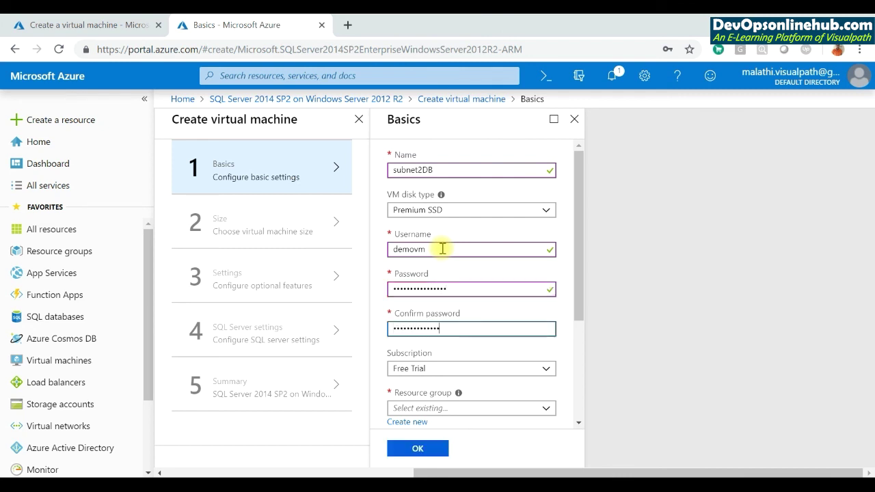
Assign subnet2DB to the existing resource group RecordRG, keep the East US location, and confirm the basic settings
{"action": "left_click_drag", "start_coordinate": [577, 271], "coordinate": [572, 357]}
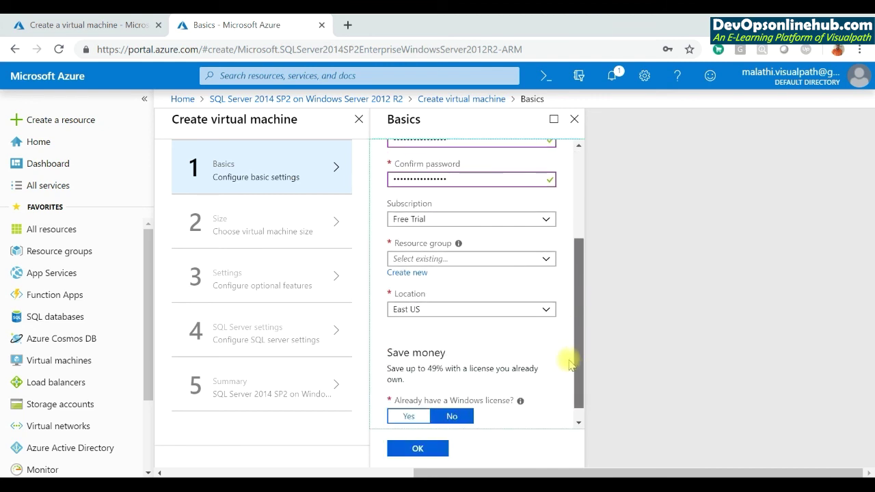
{"action": "left_click", "coordinate": [542, 263]}
{"action": "left_click", "coordinate": [479, 291]}
{"action": "left_click_drag", "start_coordinate": [579, 277], "coordinate": [578, 332]}
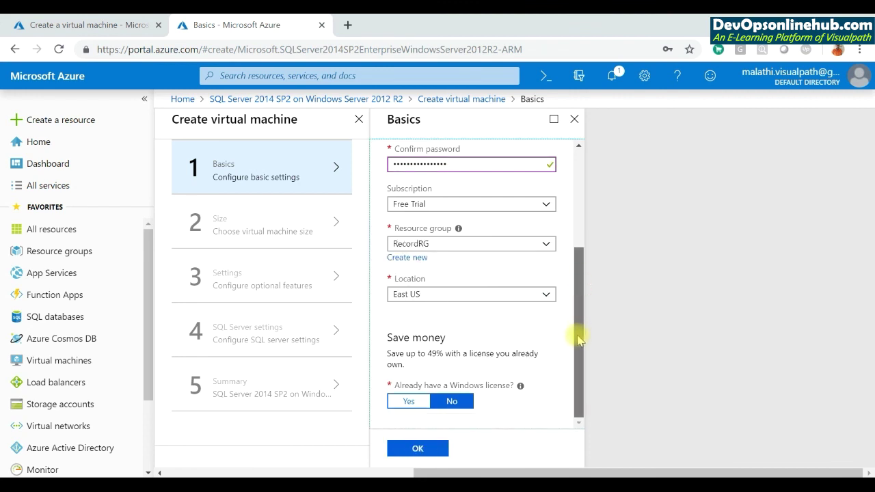
{"action": "left_click", "coordinate": [415, 451]}
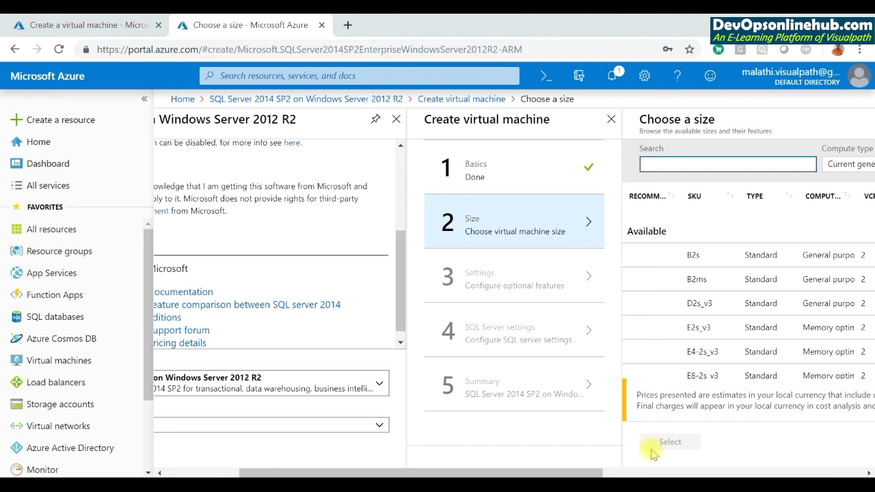
Compare the available VM sizes and their monthly prices, then choose the B2s size for the SQL Server virtual machine
{"action": "left_click", "coordinate": [796, 472]}
{"action": "left_click_drag", "start_coordinate": [796, 474], "coordinate": [650, 466]}
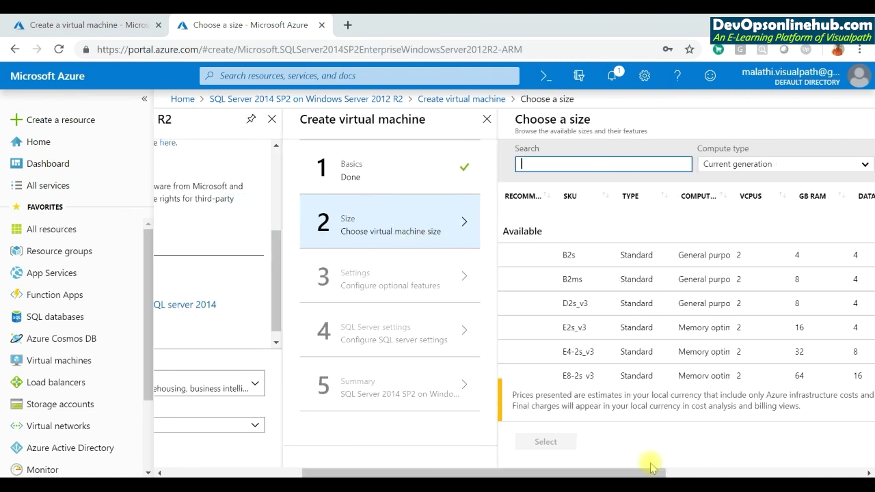
{"action": "left_click_drag", "start_coordinate": [586, 280], "coordinate": [541, 284]}
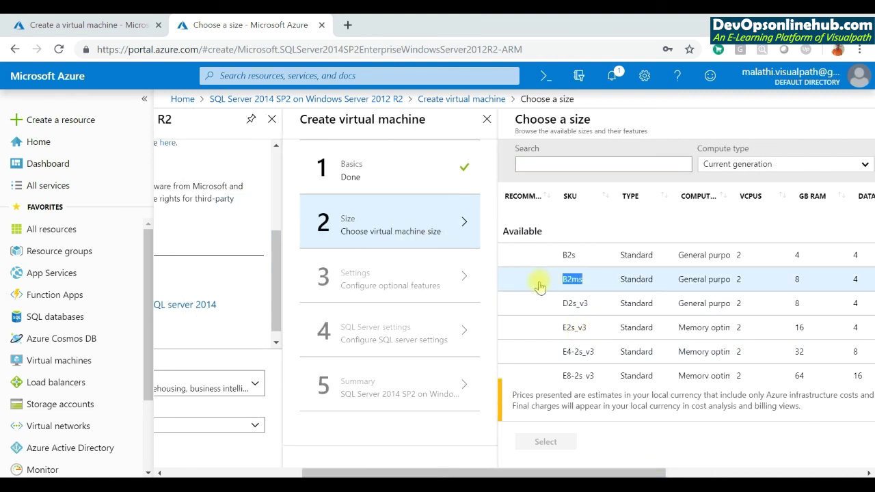
{"action": "left_click", "coordinate": [581, 301]}
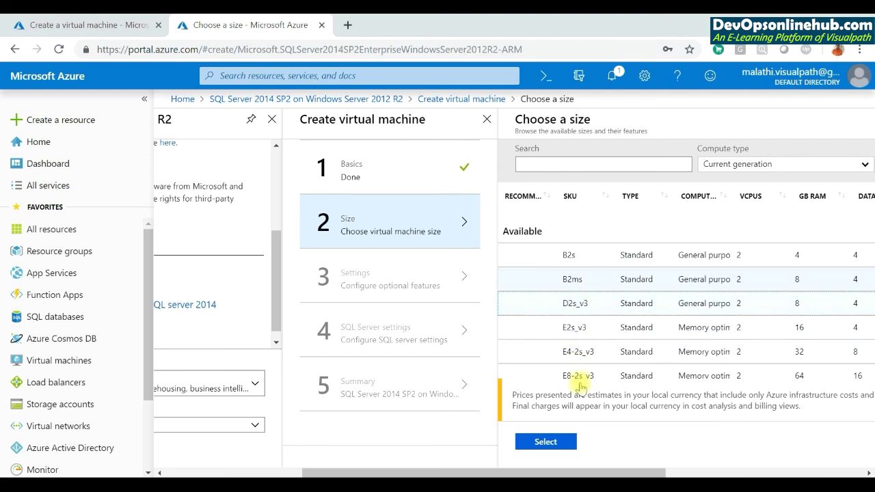
{"action": "left_click_drag", "start_coordinate": [588, 473], "coordinate": [806, 476]}
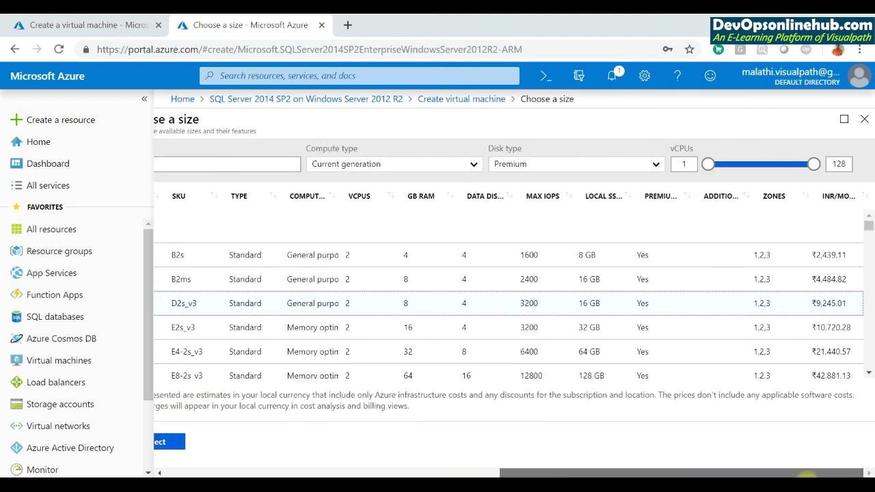
{"action": "left_click", "coordinate": [754, 255]}
{"action": "left_click_drag", "start_coordinate": [596, 472], "coordinate": [386, 473]}
{"action": "left_click", "coordinate": [537, 444]}
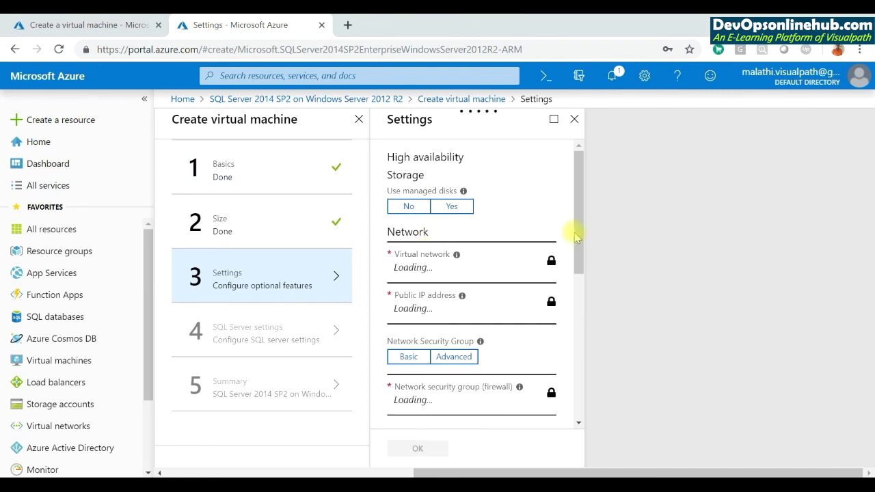
Keep managed disks and the Vnettest1 virtual network, and place the virtual machine in subnet2 (192.0.0.16/28)
{"action": "scroll", "coordinate": [580, 199], "scroll_direction": "down", "scroll_amount": 3}
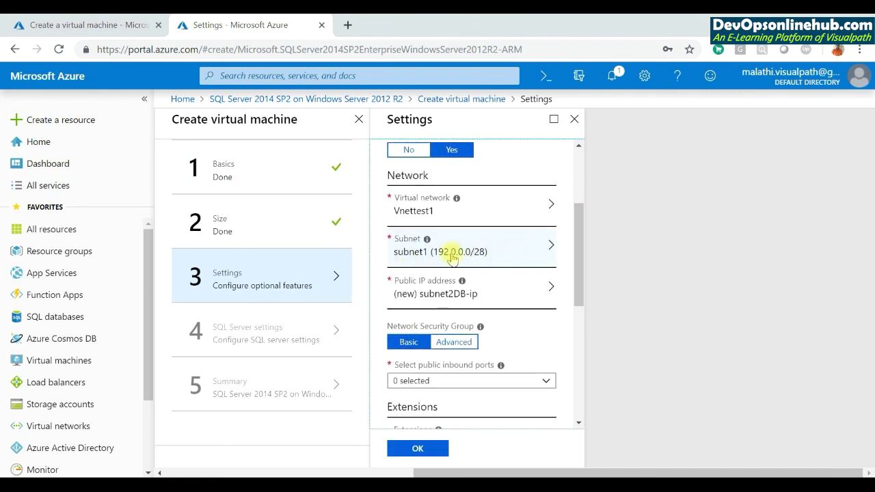
{"action": "left_click", "coordinate": [550, 244]}
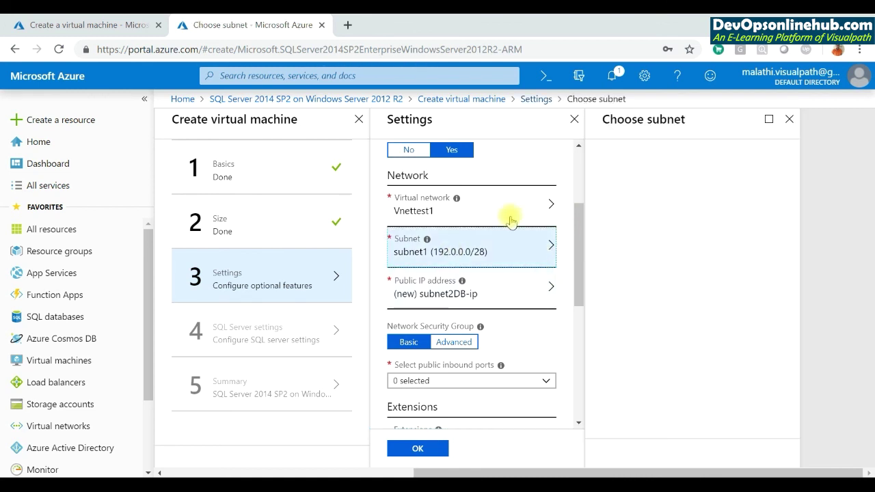
{"action": "left_click", "coordinate": [653, 197]}
{"action": "left_click", "coordinate": [412, 450]}
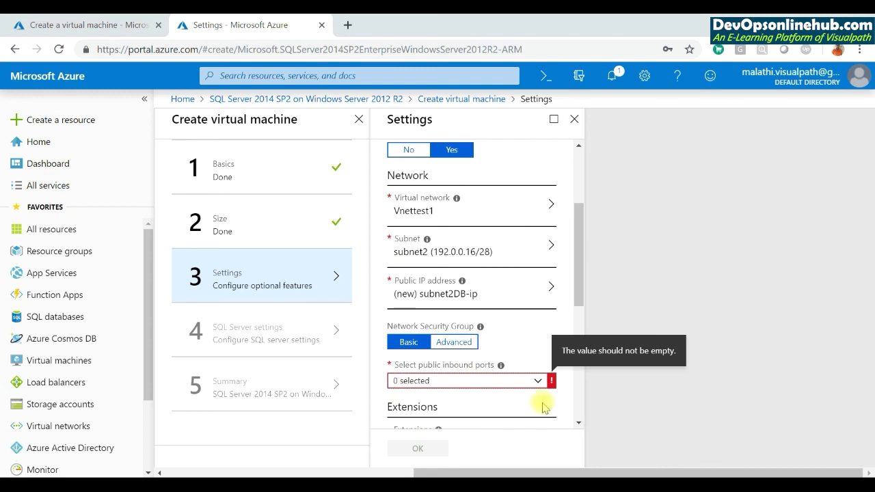
Keep the Basic network security group and set the public inbound ports to No public inbound ports
{"action": "left_click_drag", "start_coordinate": [578, 290], "coordinate": [580, 342]}
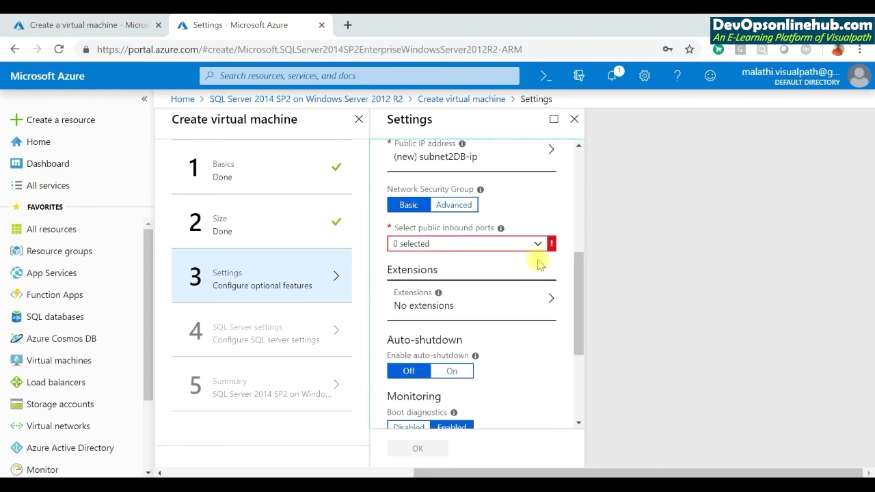
{"action": "left_click", "coordinate": [538, 245]}
{"action": "left_click", "coordinate": [580, 277]}
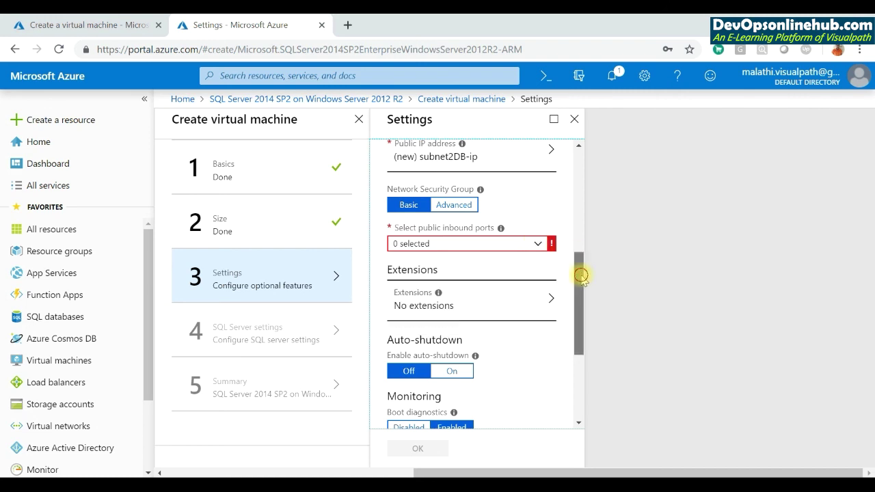
{"action": "left_click_drag", "start_coordinate": [580, 277], "coordinate": [577, 226]}
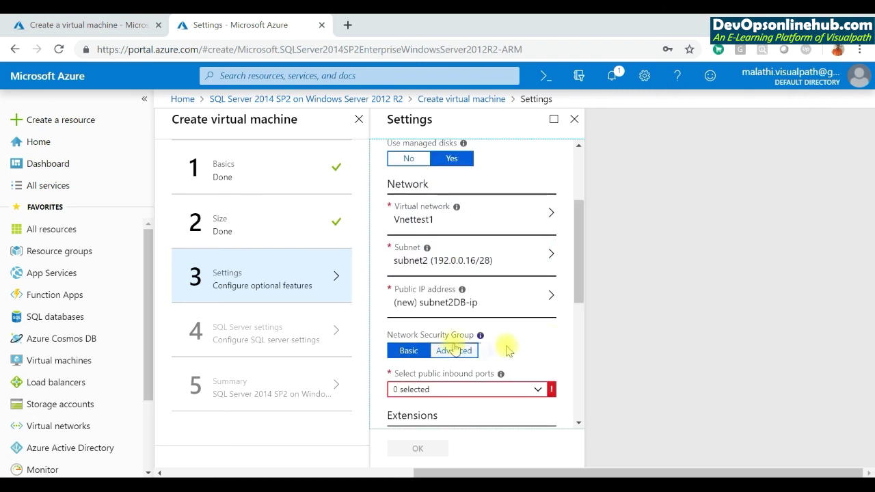
{"action": "scroll", "coordinate": [578, 273], "scroll_direction": "down", "scroll_amount": 3}
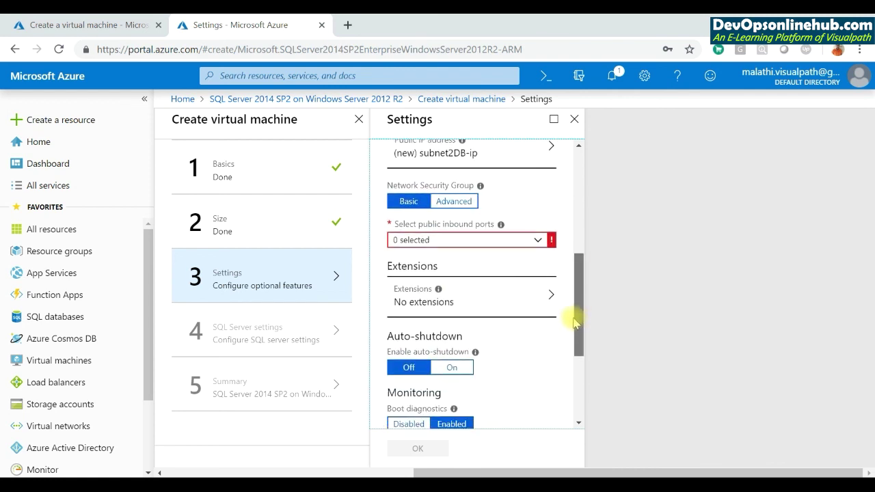
{"action": "left_click", "coordinate": [533, 229]}
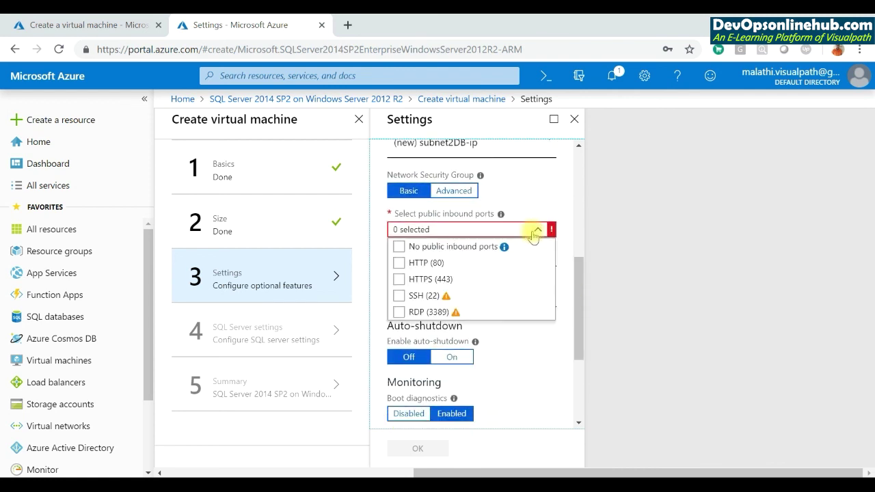
{"action": "left_click", "coordinate": [399, 247]}
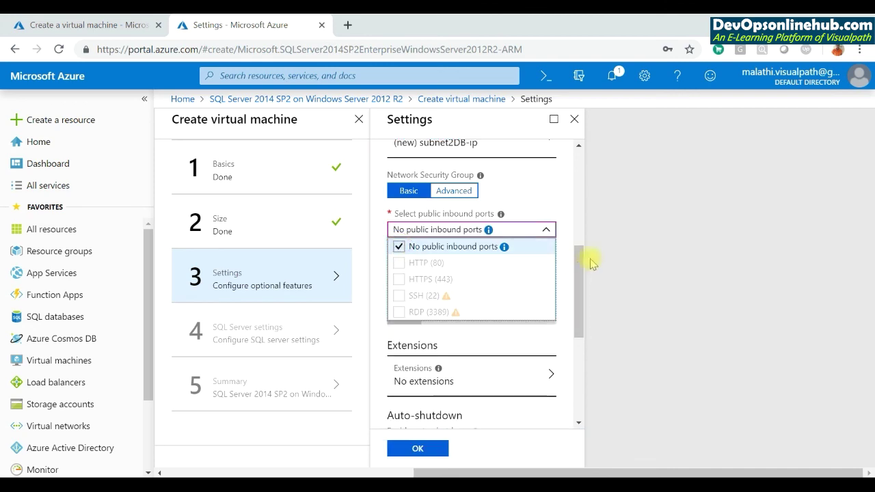
Keep the default auto-shutdown, monitoring and managed service identity options, and confirm the optional settings
{"action": "left_click", "coordinate": [576, 276]}
{"action": "left_click_drag", "start_coordinate": [577, 276], "coordinate": [585, 380]}
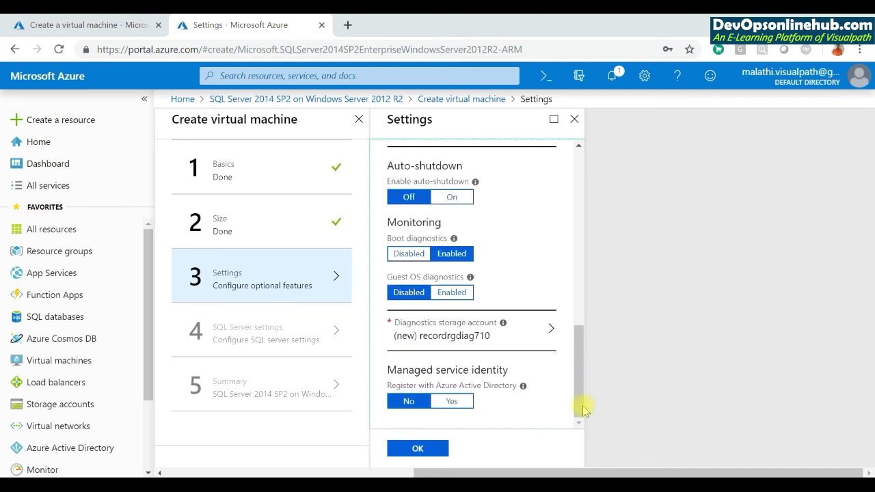
{"action": "left_click", "coordinate": [302, 335]}
{"action": "left_click_drag", "start_coordinate": [302, 335], "coordinate": [417, 451]}
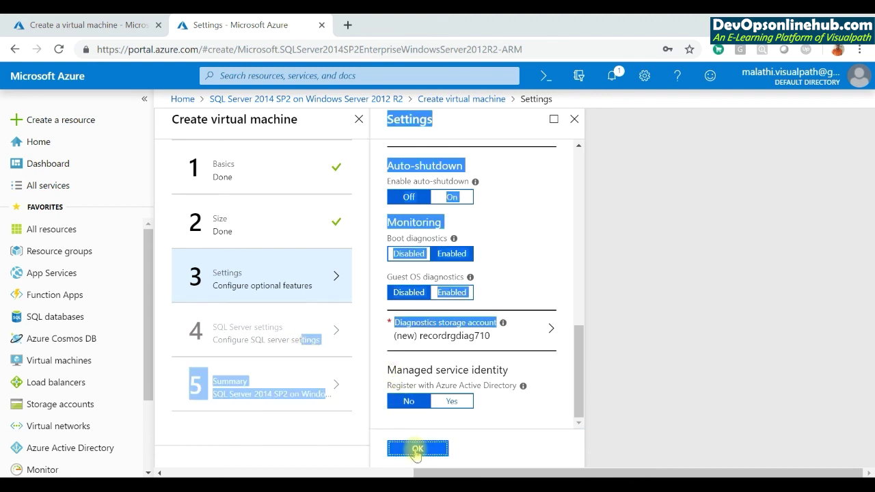
{"action": "left_click", "coordinate": [417, 449]}
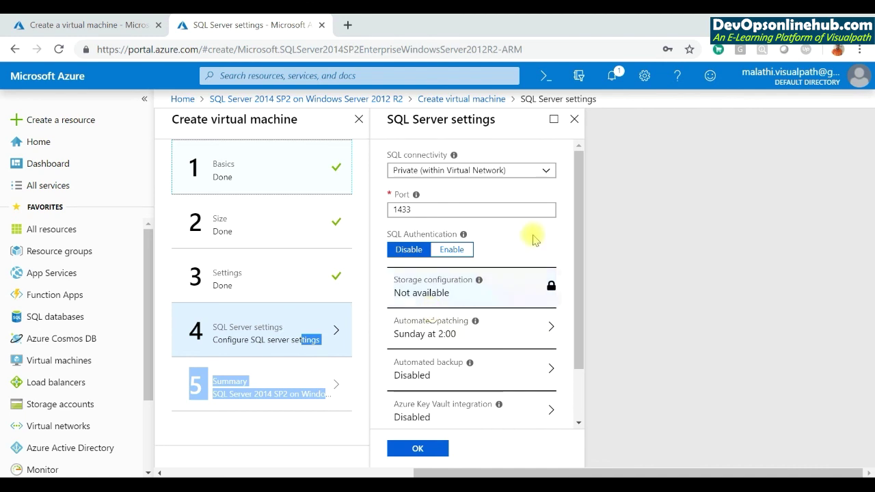
Keep SQL connectivity Private (within Virtual Network) on port 1433, confirm the SQL Server settings and create the virtual machine
{"action": "left_click", "coordinate": [424, 212]}
{"action": "double_click", "coordinate": [398, 209]}
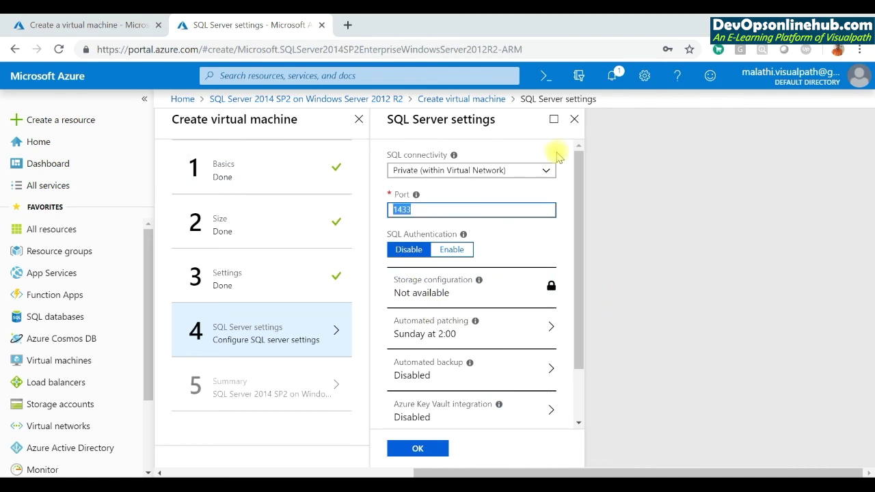
{"action": "left_click", "coordinate": [546, 171]}
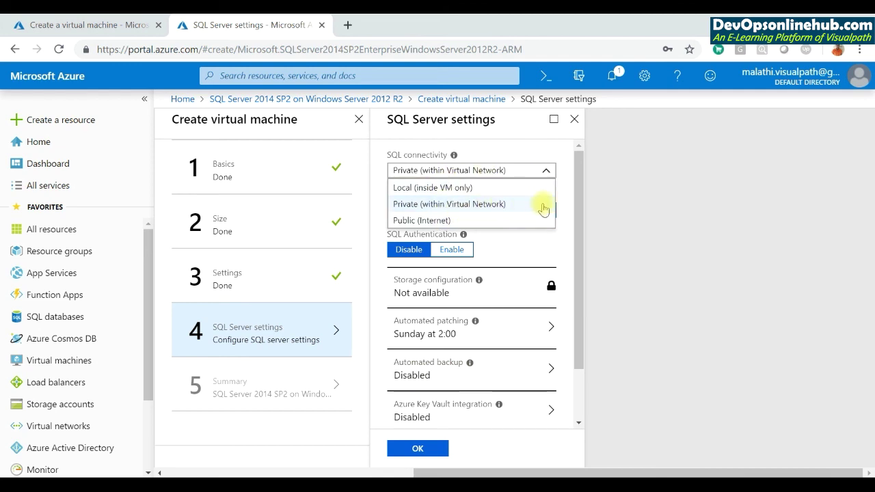
{"action": "left_click", "coordinate": [610, 248]}
{"action": "left_click", "coordinate": [420, 449]}
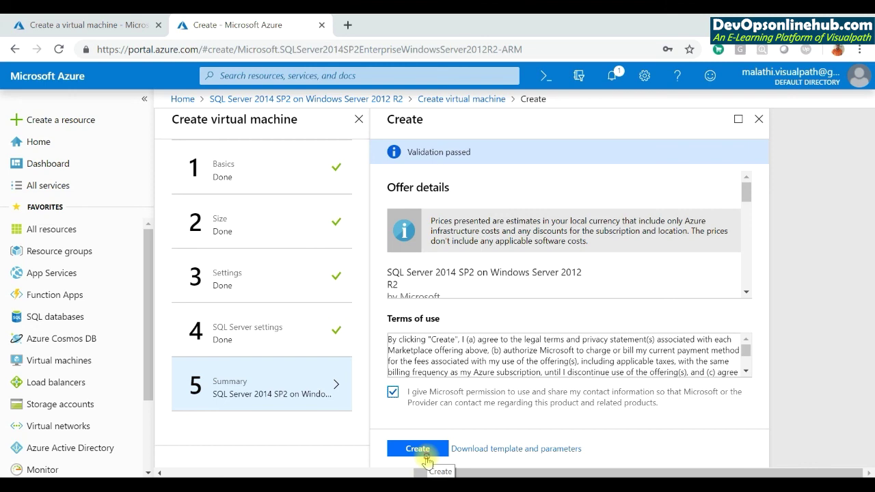
{"action": "left_click", "coordinate": [425, 455]}
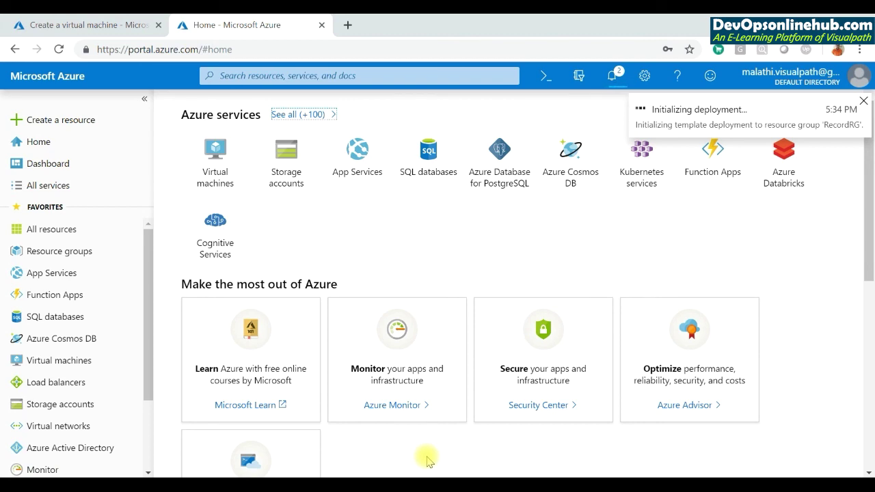
Discard the unfinished VM form in the other browser tab, reload the virtual machines list and open subnet1VM
{"action": "left_click", "coordinate": [115, 24]}
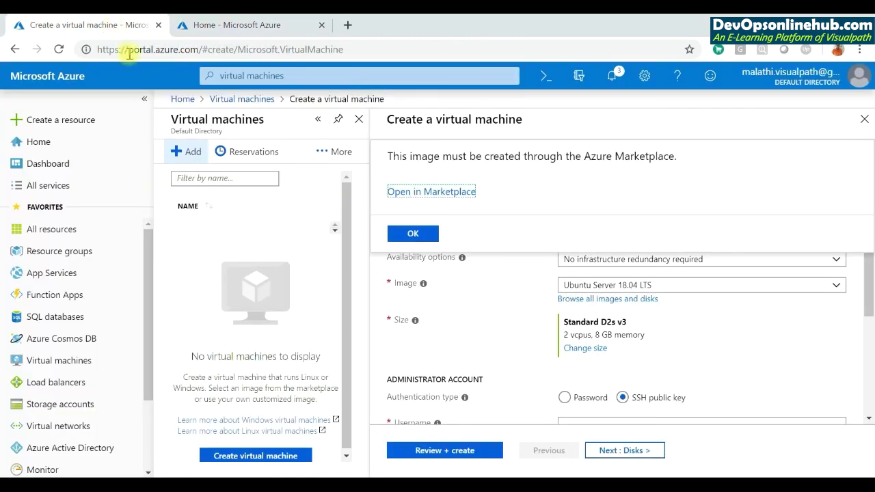
{"action": "left_click", "coordinate": [229, 98]}
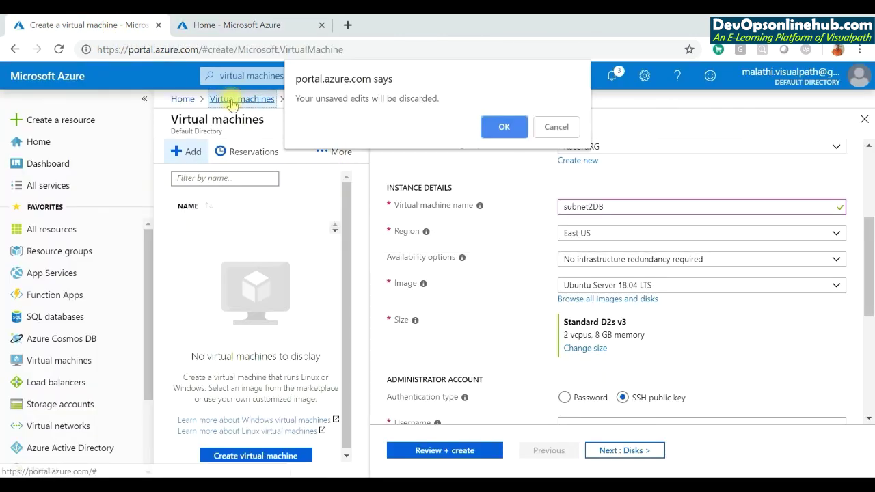
{"action": "left_click", "coordinate": [502, 128]}
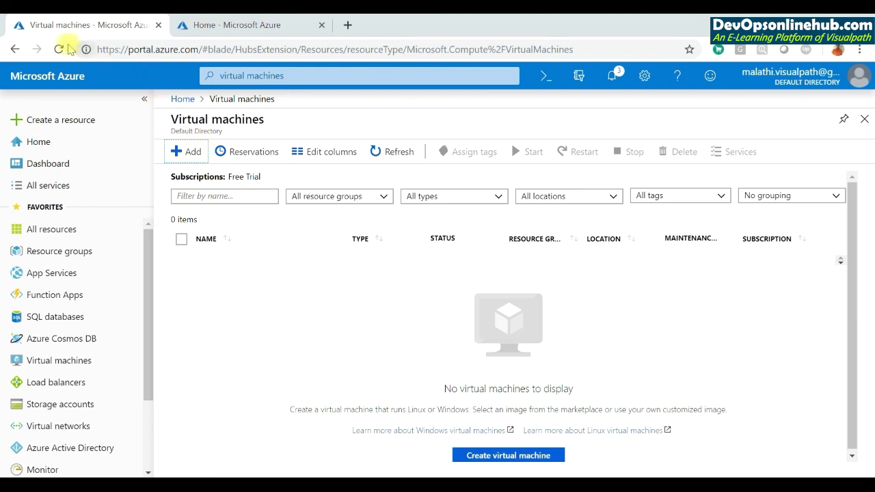
{"action": "left_click", "coordinate": [58, 50]}
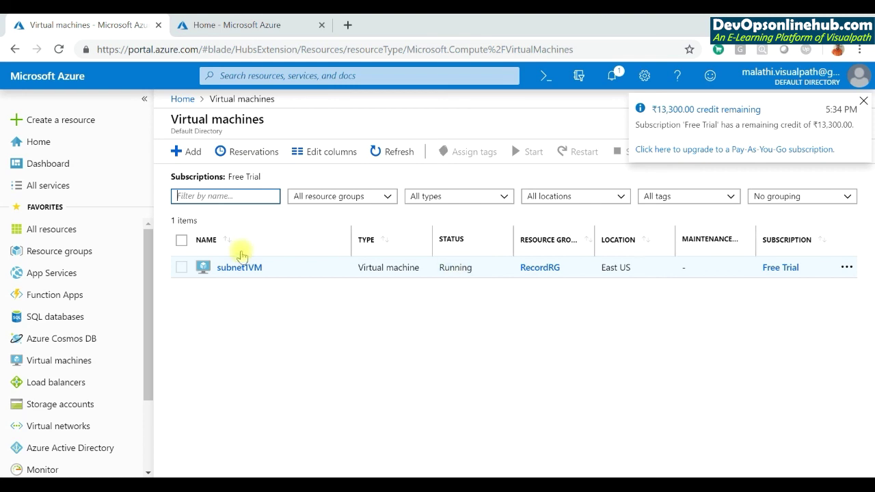
{"action": "left_click", "coordinate": [241, 268]}
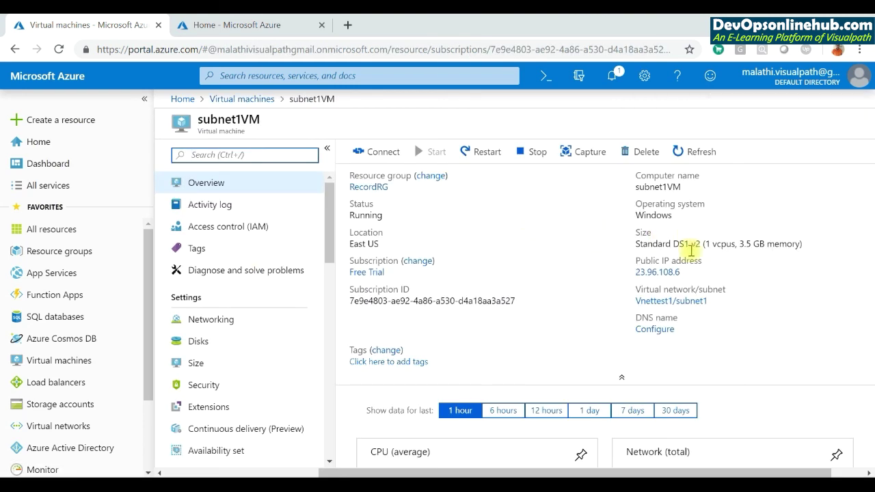
Copy subnet1VM's public IP address, launch Remote Desktop Connection with mstsc and connect to that address
{"action": "left_click", "coordinate": [688, 272]}
{"action": "key", "text": "super+r"}
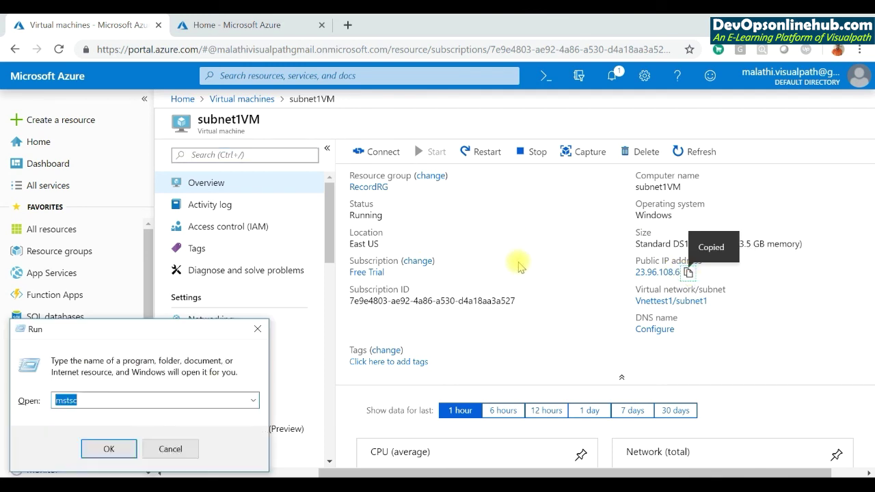
{"action": "type", "text": "mstsc"}
{"action": "key", "text": "Return"}
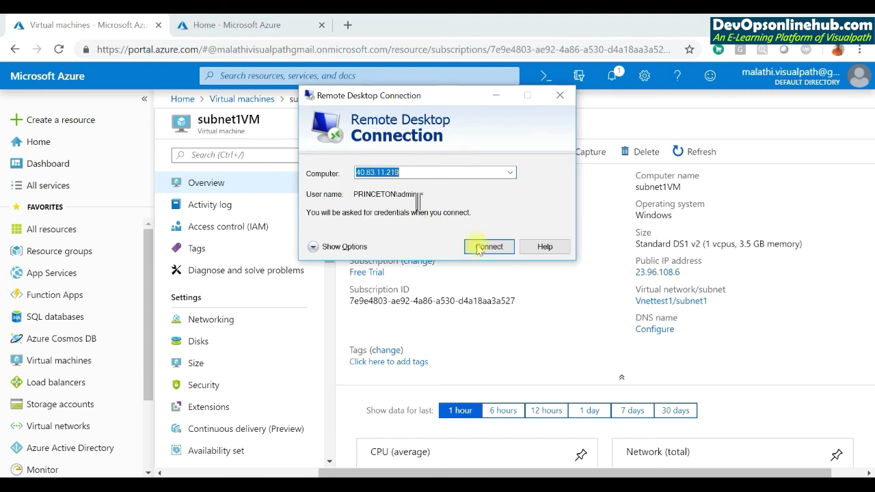
{"action": "key", "text": "ctrl+v"}
{"action": "left_click", "coordinate": [480, 247]}
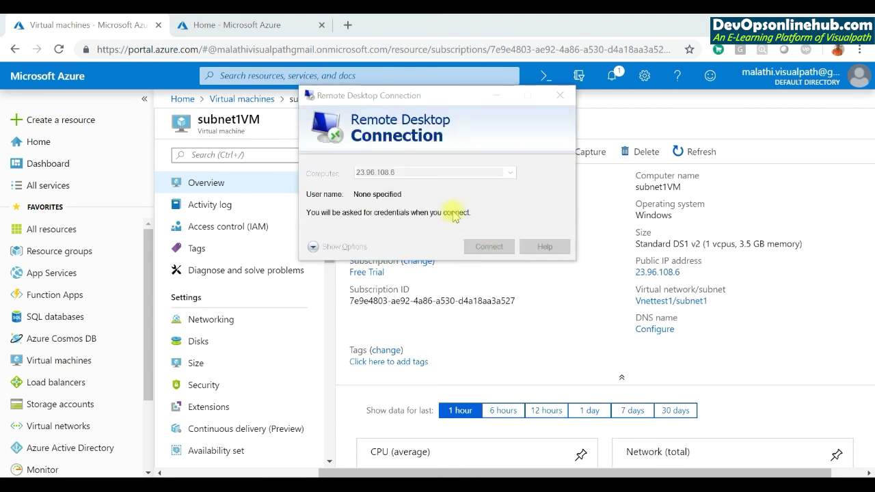
Sign in with a different account using username demovm and the account password, accept the untrusted certificate, and minimize the remote session
{"action": "left_click", "coordinate": [334, 243]}
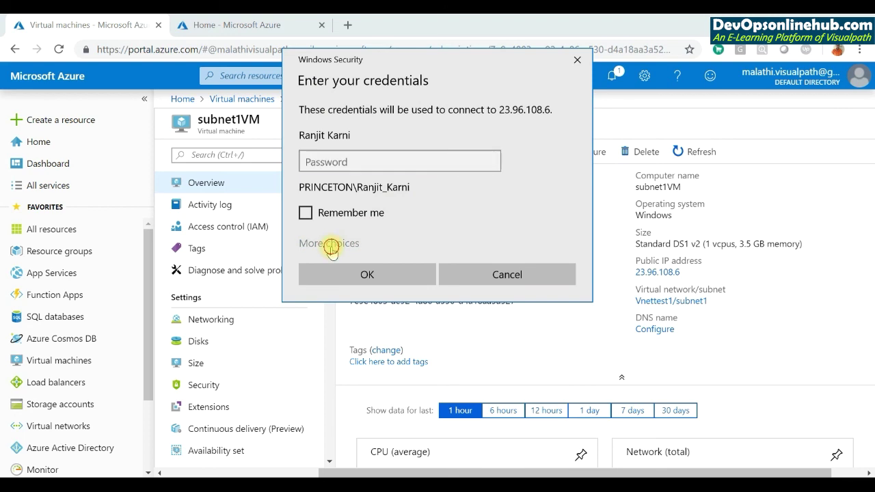
{"action": "left_click", "coordinate": [371, 314]}
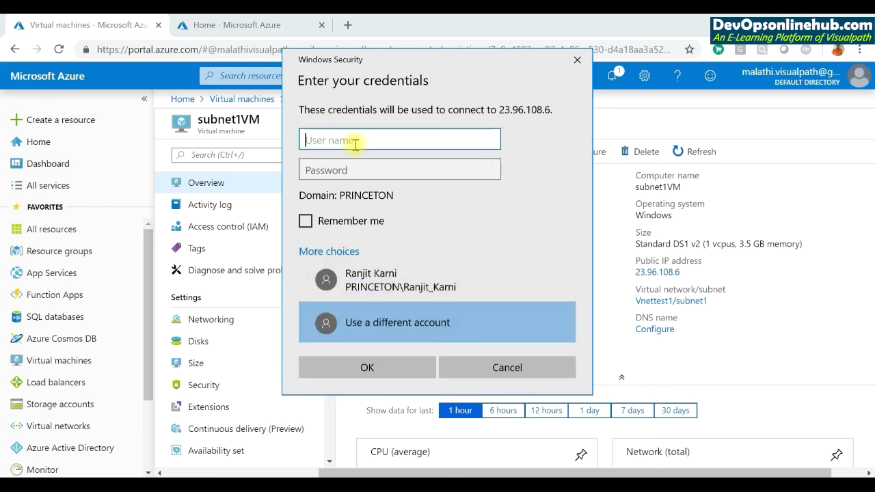
{"action": "key", "text": "Tab"}
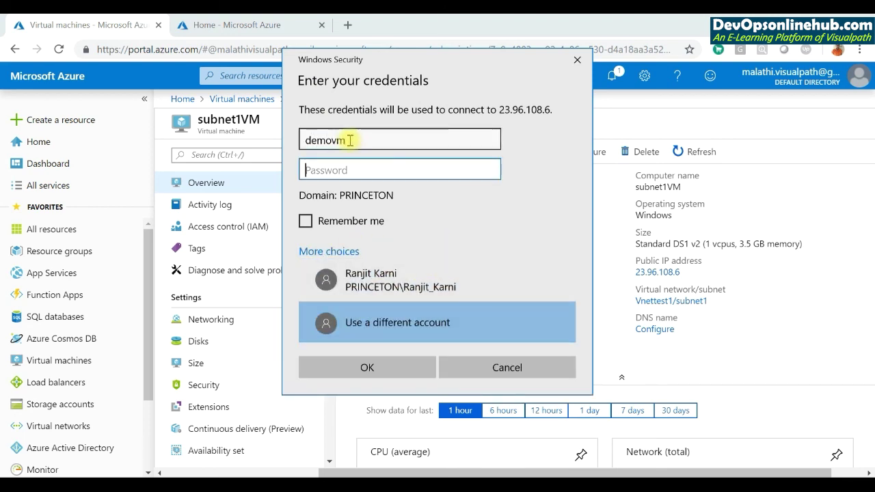
{"action": "type", "text": "•••••••••••••••"}
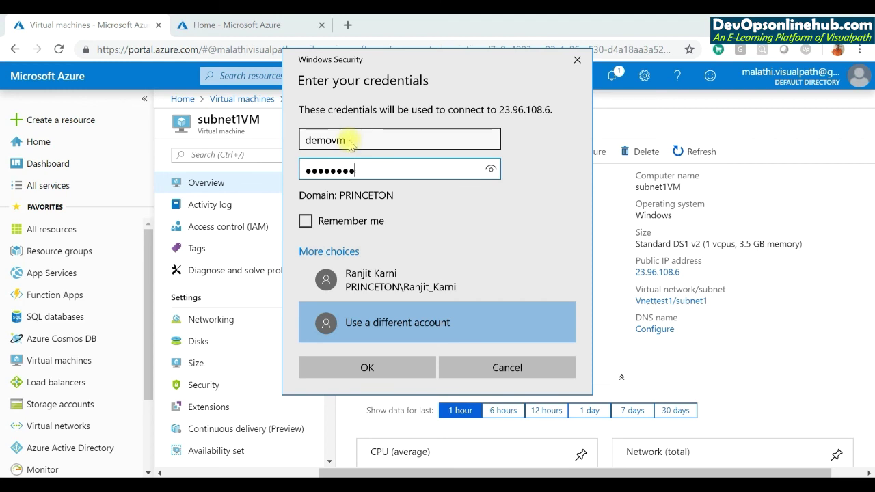
{"action": "type", "text": "•"}
{"action": "left_click", "coordinate": [390, 366]}
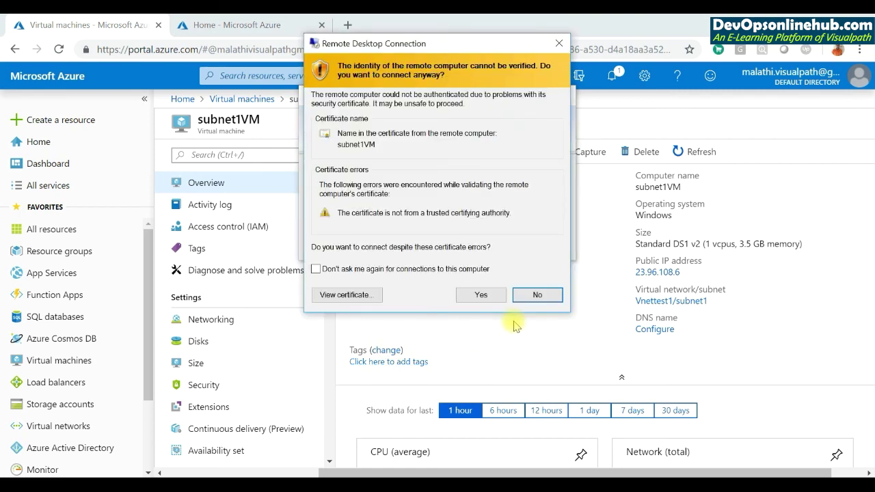
{"action": "left_click", "coordinate": [481, 294]}
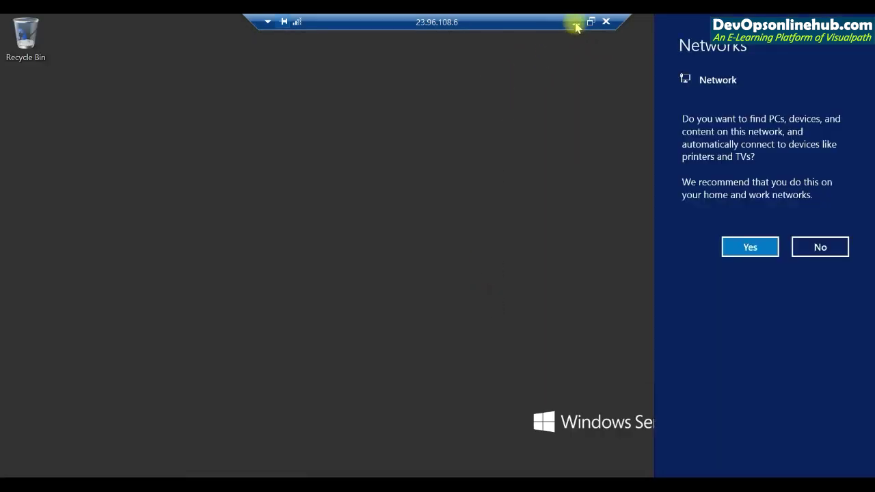
{"action": "left_click", "coordinate": [575, 24]}
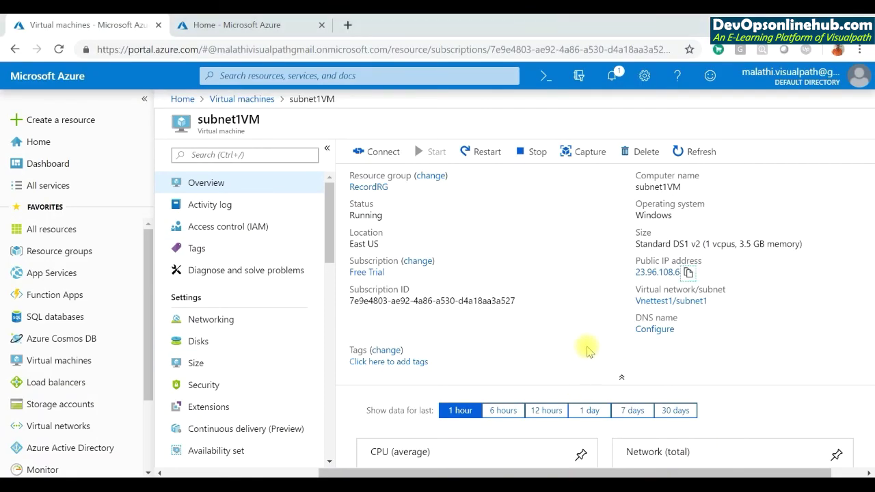